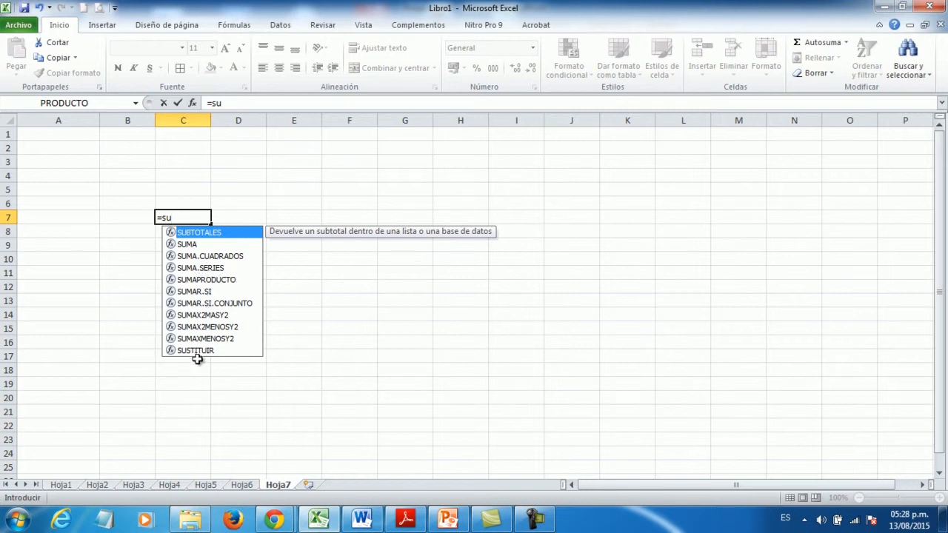
Insert the SUMA function in cell C7's formula, check the CONTAR.SI slide in PowerPoint, and return to Excel
double_click(209, 246)
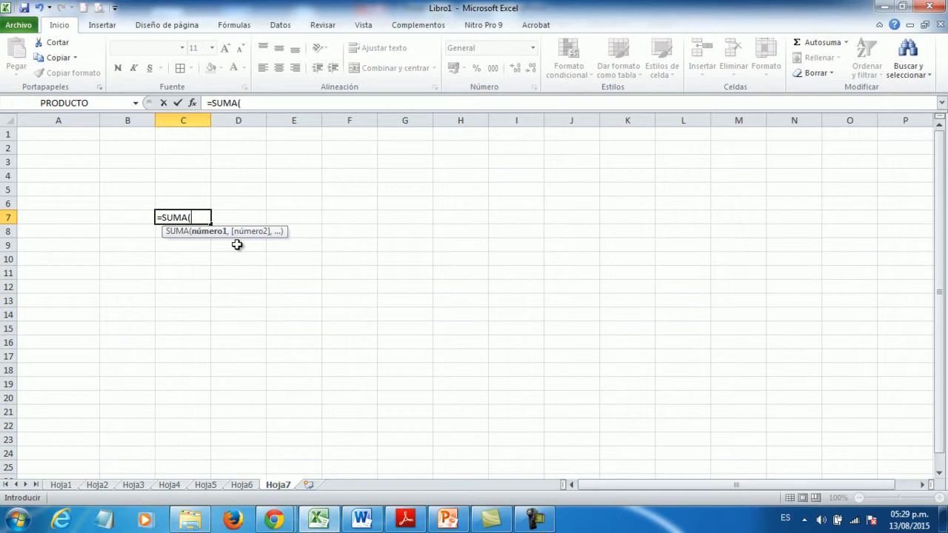
left_click(448, 519)
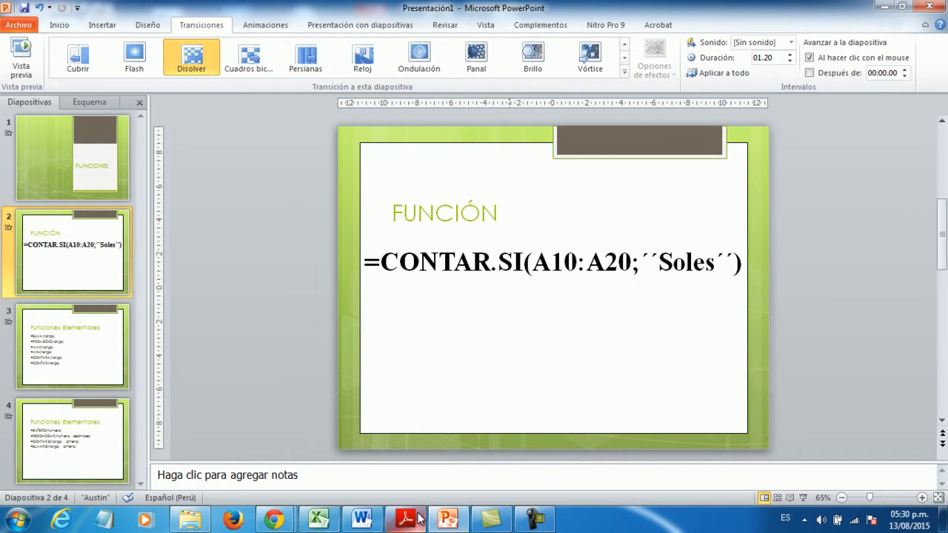
mouse_move(291, 527)
left_click(319, 520)
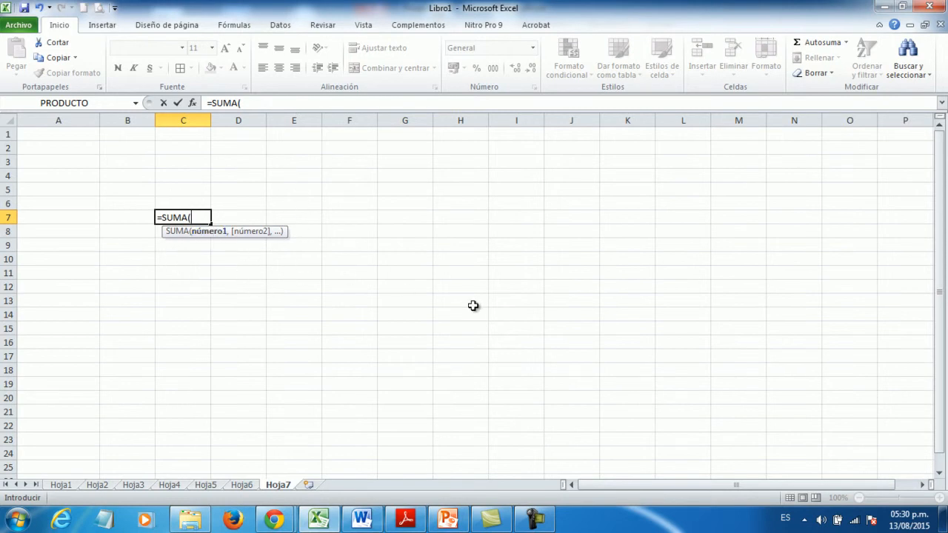
Replace the SUMA entry in cell C7 with =a and list the suggested functions beginning with that letter
key("BackSpace")
key("BackSpace")
key("BackSpace")
key("BackSpace")
key("BackSpace")
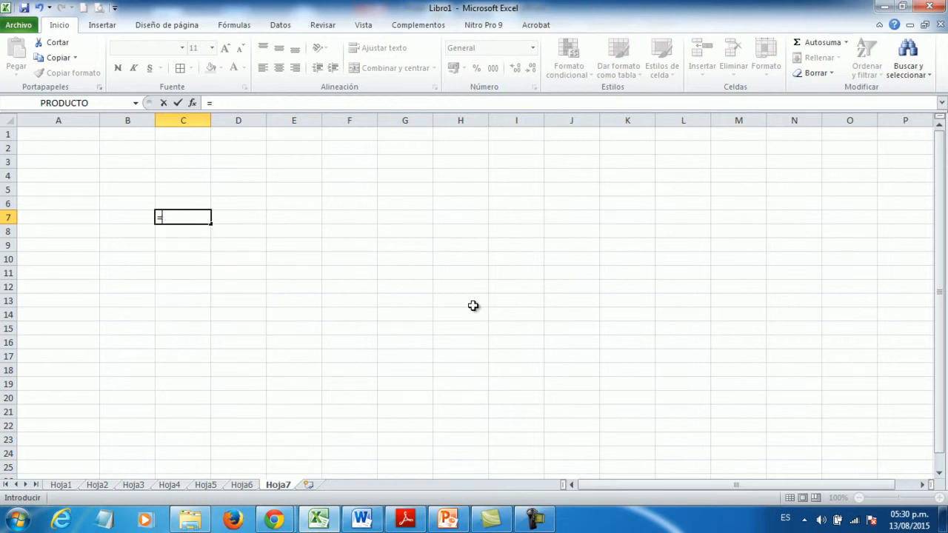
type("a")
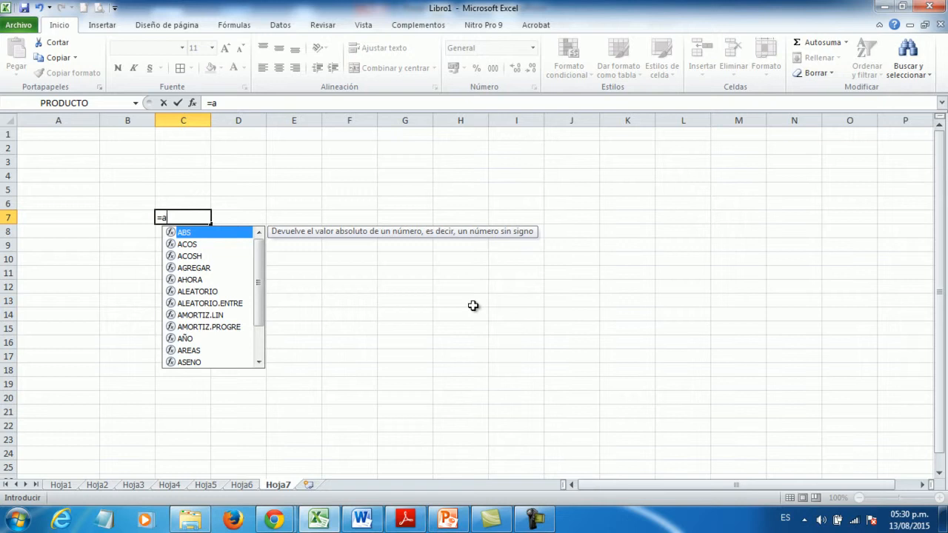
scroll(262, 311, "down", 2)
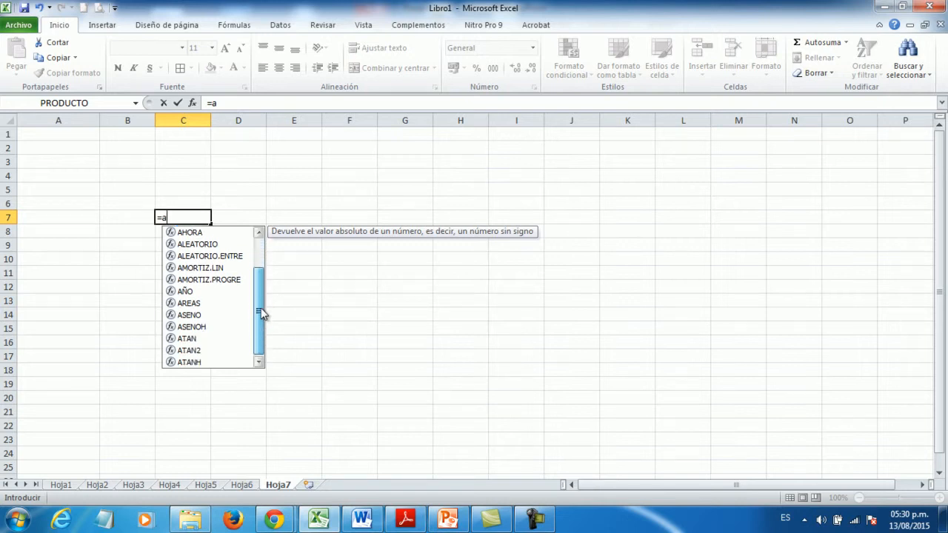
Review the descriptions of suggested functions such as AÑO, AREAS, ASENO and ATAN, and insert AHORA into C7's formula
left_click(193, 292)
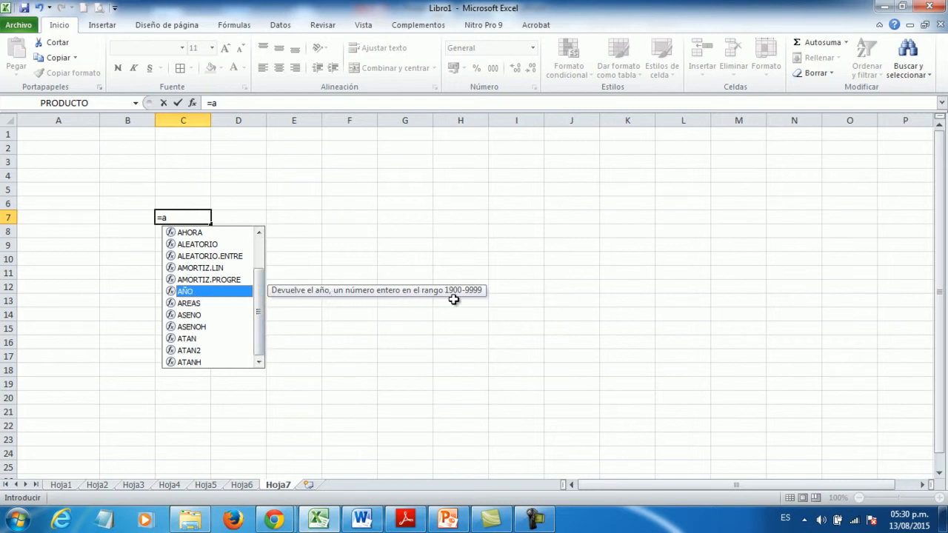
left_click(196, 304)
left_click(197, 315)
left_click(196, 337)
left_click(194, 269)
left_click(194, 233)
double_click(194, 233)
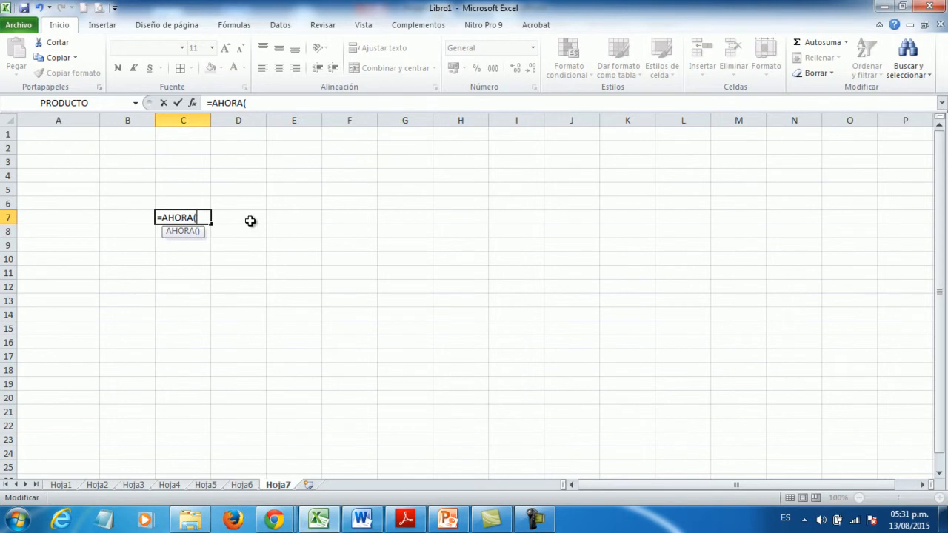
Clear the whole AHORA formula from cell C7 and leave the cell empty
key("BackSpace")
key("BackSpace")
key("BackSpace")
key("BackSpace")
key("BackSpace")
key("BackSpace")
key("BackSpace")
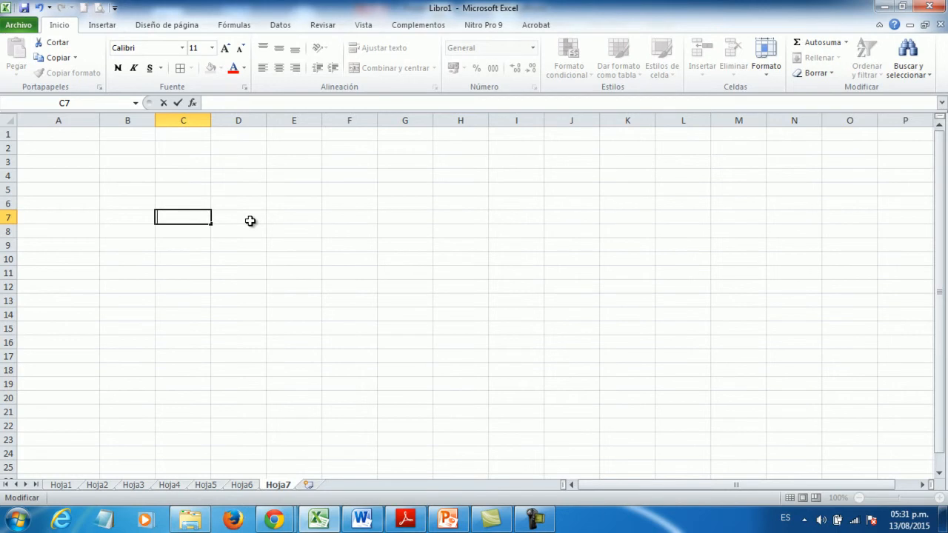
key("Return")
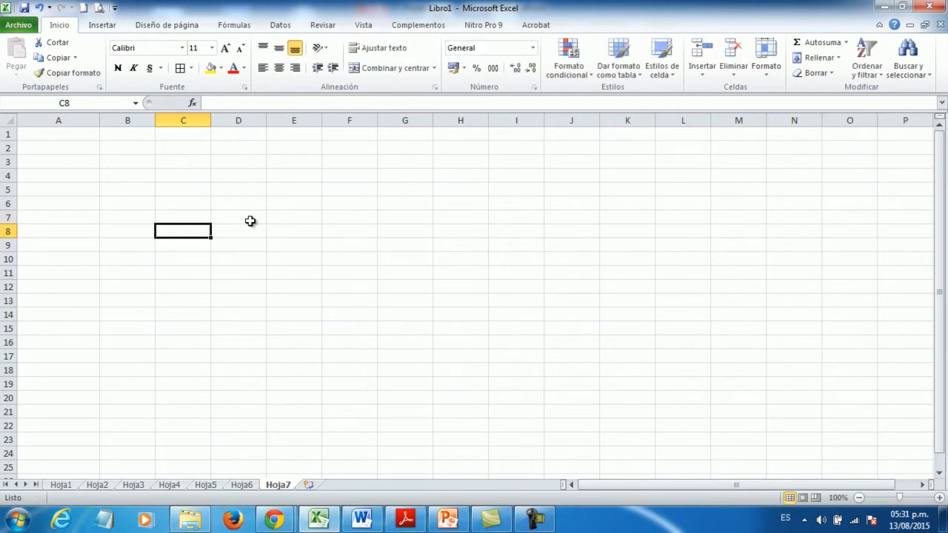
Try to enter the PROMEDIO function in cell C8 from the suggestions for =pr
type("=")
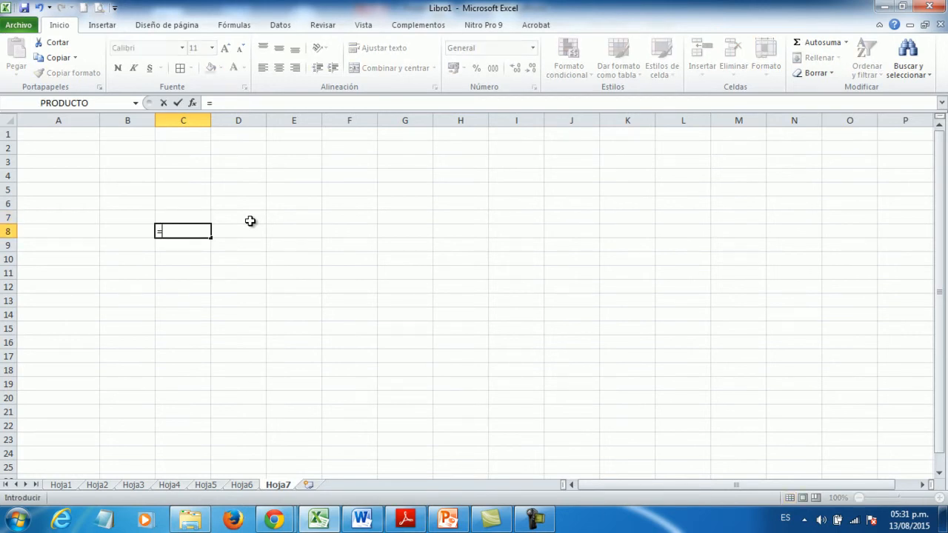
type("p")
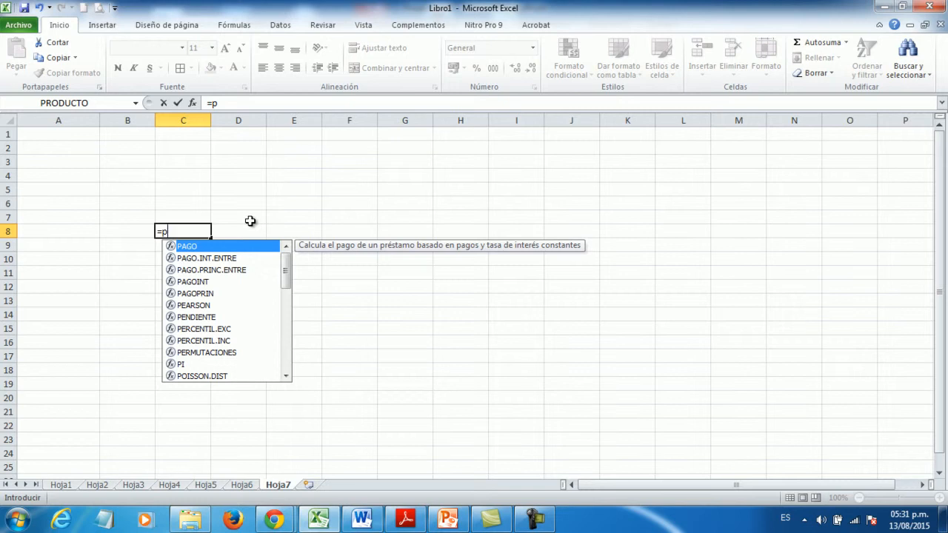
type("r")
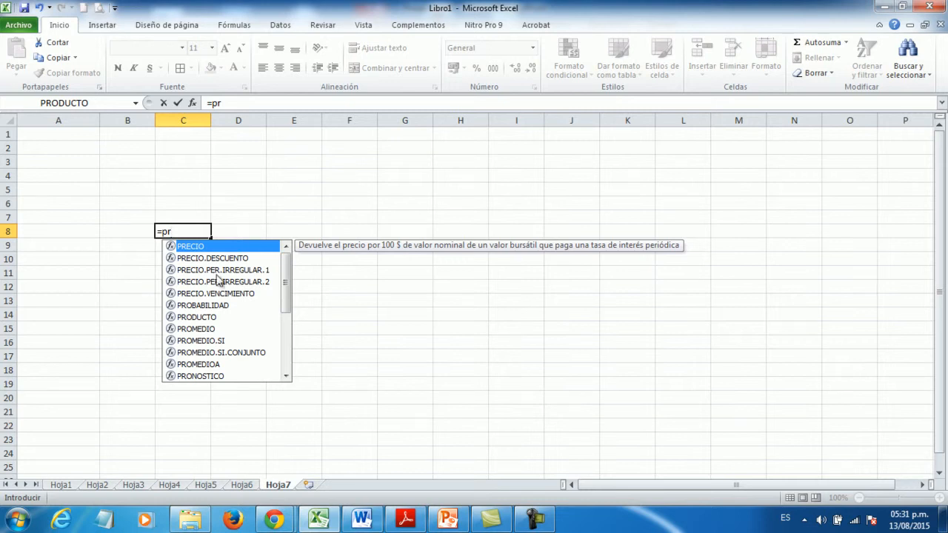
left_click(194, 329)
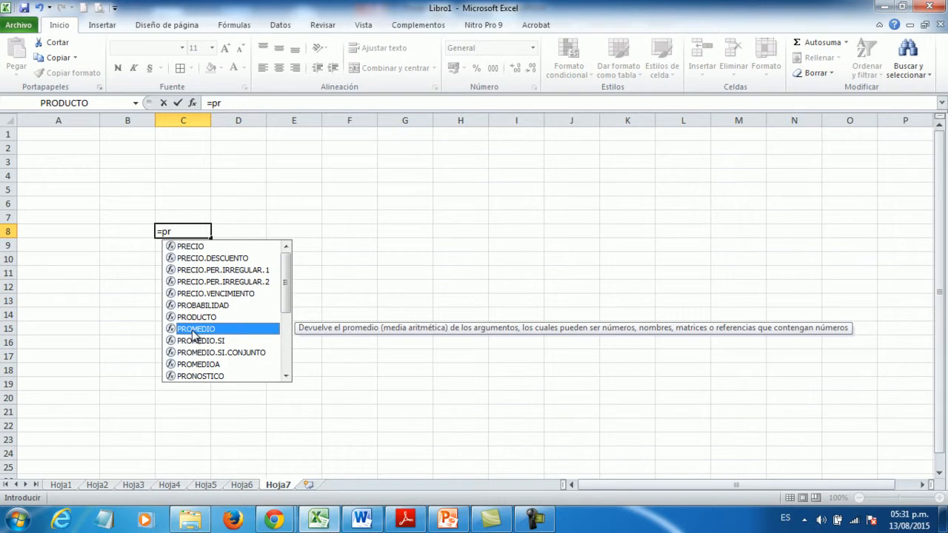
key("Return")
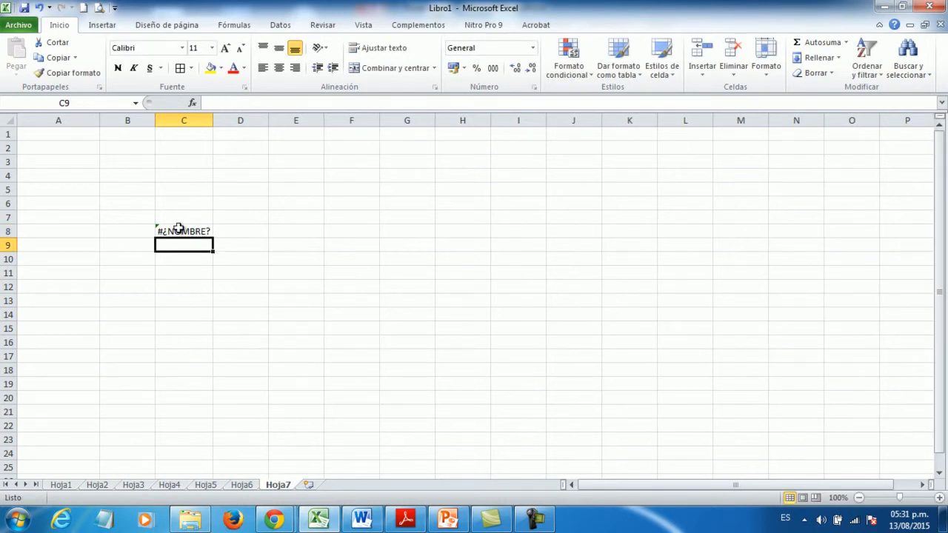
Replace C8's content with =promedio and reopen it to add an opening parenthesis that shows the function's arguments
left_click(179, 229)
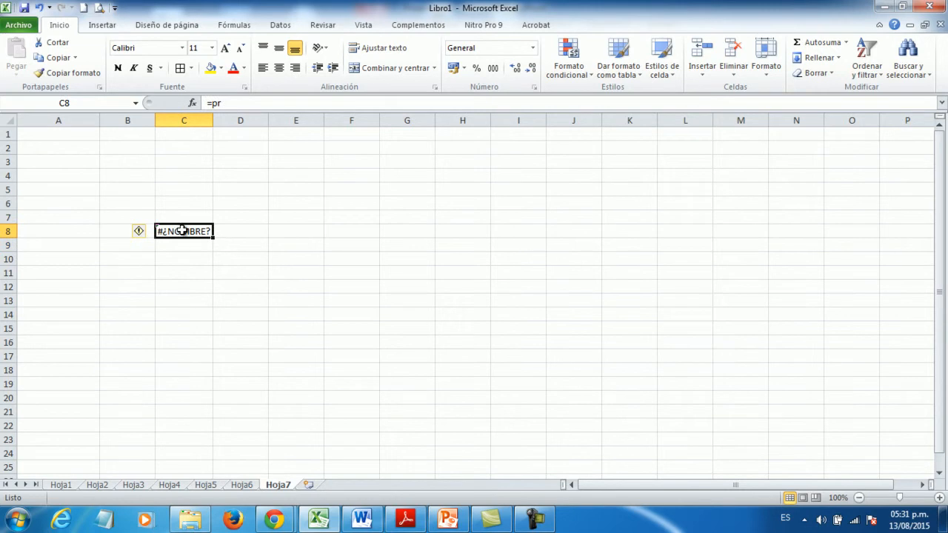
type("=promedio")
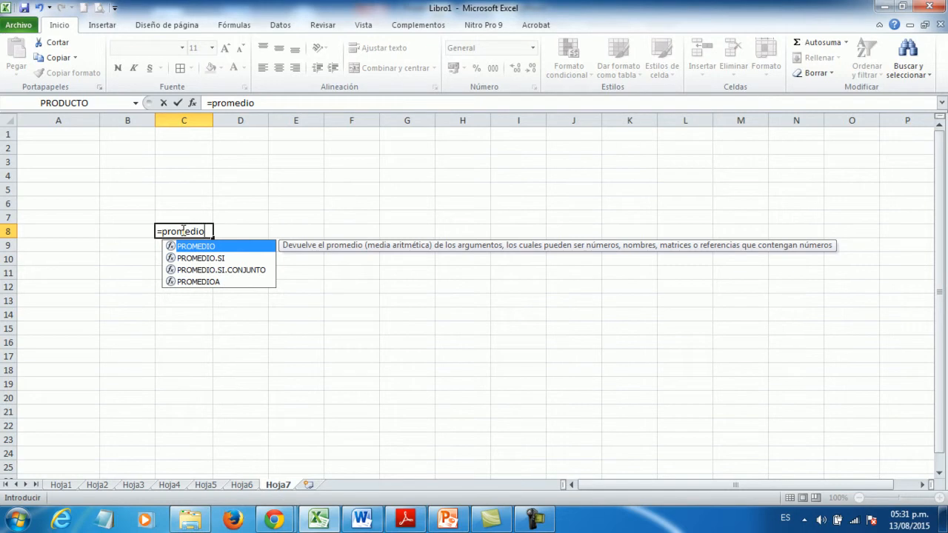
key("Return")
left_click(182, 231)
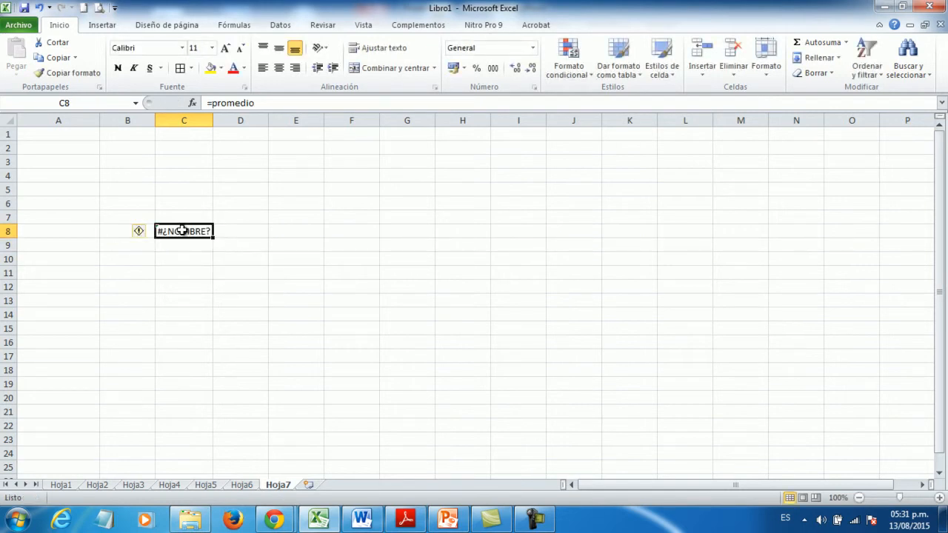
double_click(182, 231)
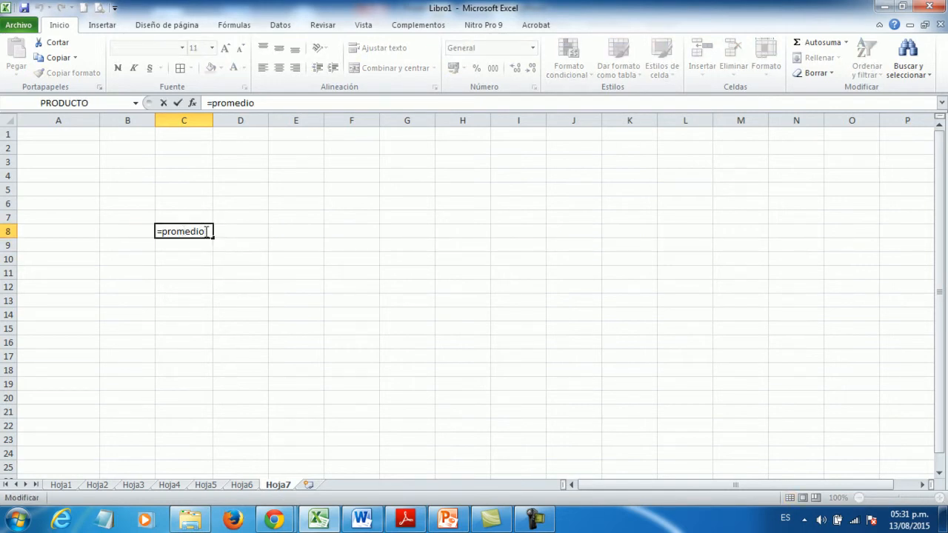
type("(")
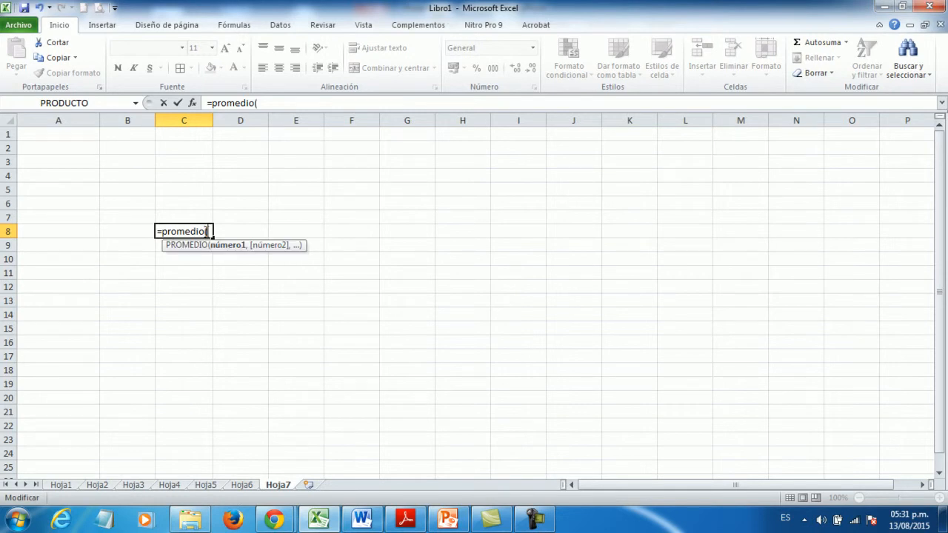
Remove the opening parenthesis from the PROMEDIO formula and clear cell C8
key("BackSpace")
key("ctrl+Return")
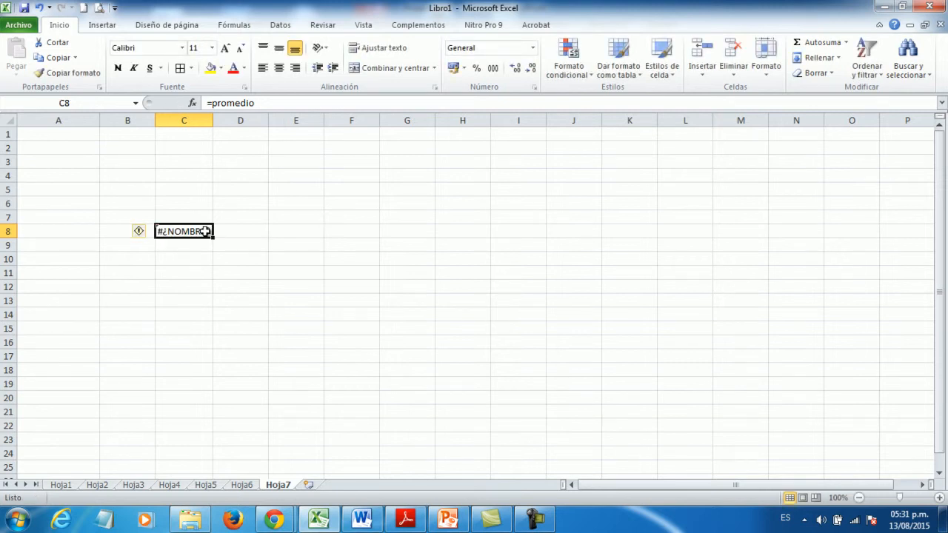
key("Delete")
left_click(198, 203)
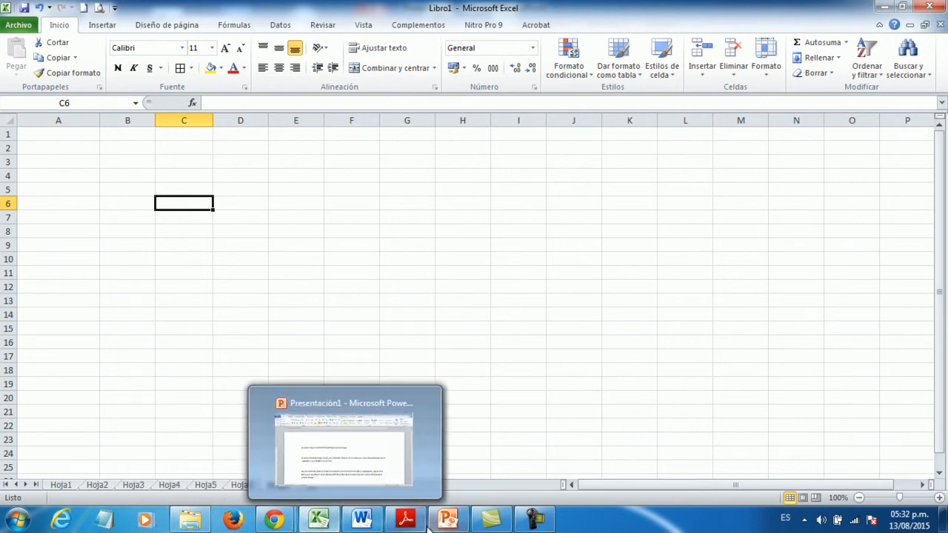
Switch to PowerPoint and start the FUNCIONES slide show from the first slide
left_click(453, 521)
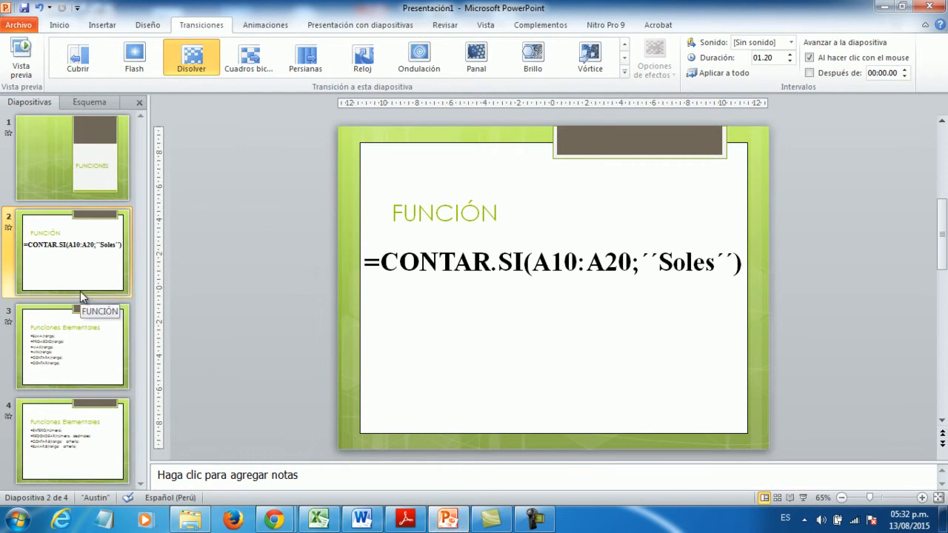
key("F5")
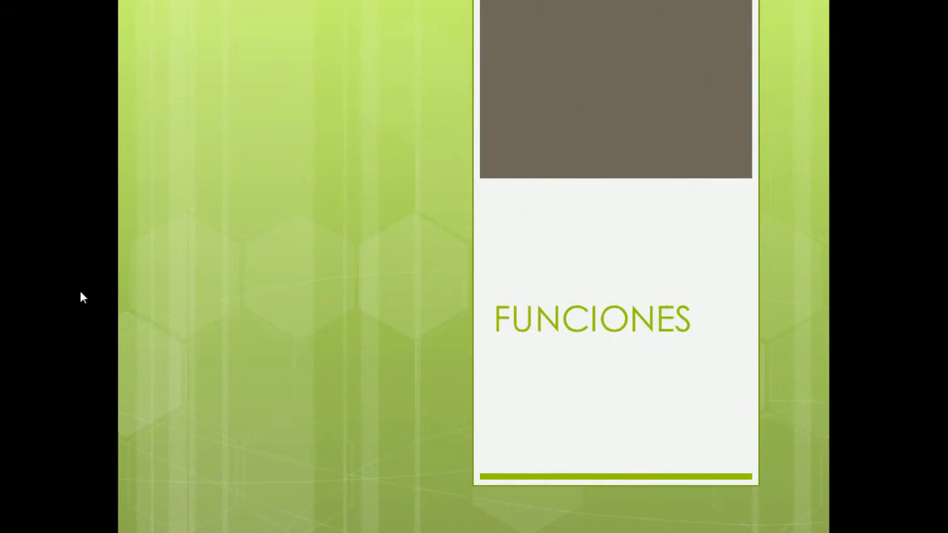
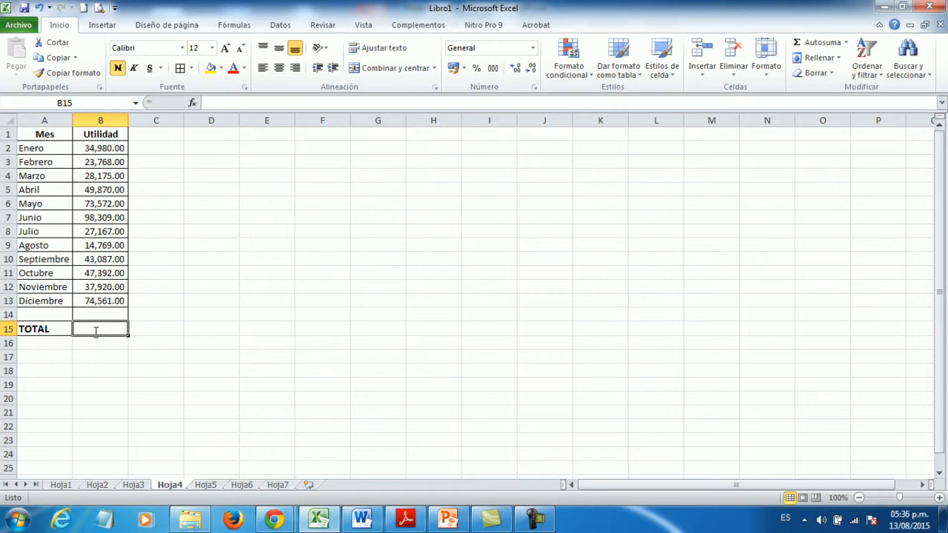
Total the monthly Utilidad values on sheet Hoja4 by entering =SUMA(B2:B13) in cell B15
type("=suma")
key("BackSpace")
key("BackSpace")
key("BackSpace")
key("BackSpace")
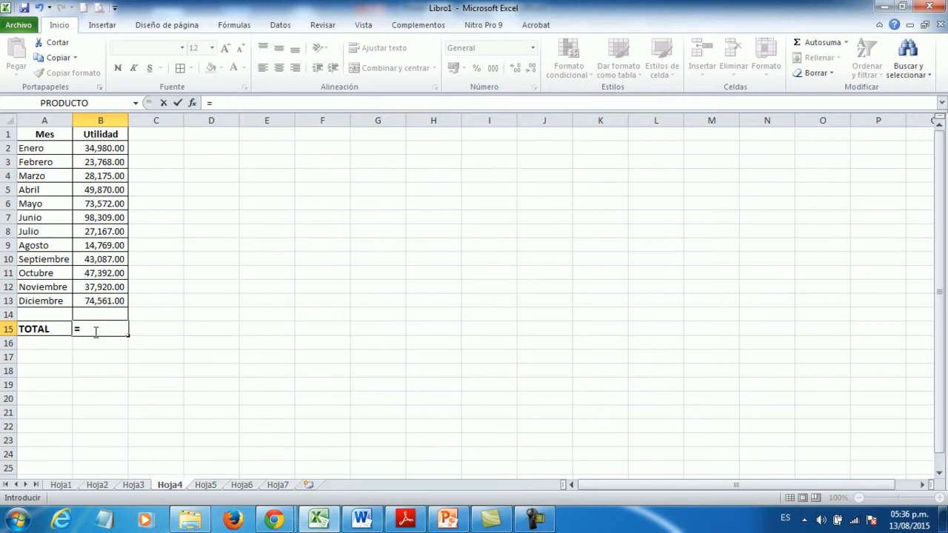
type("SUMA(")
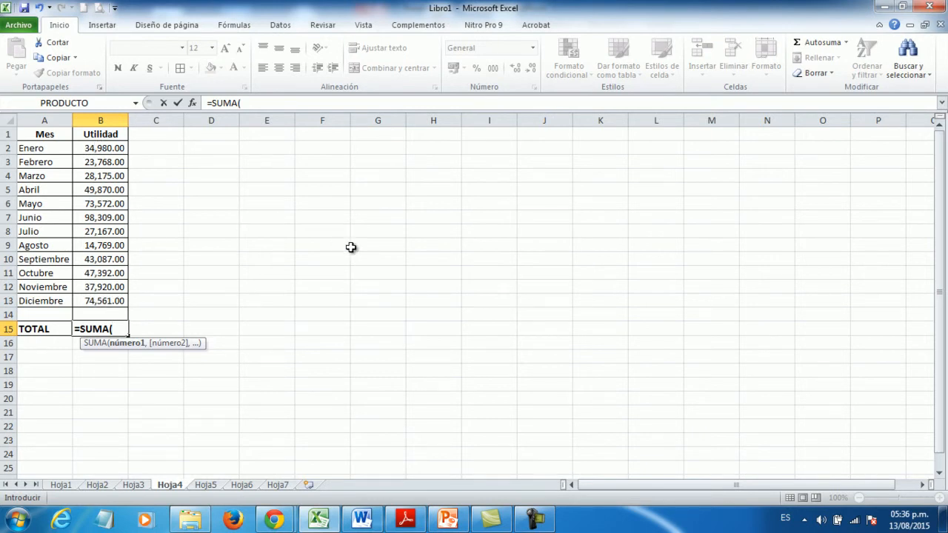
type("B")
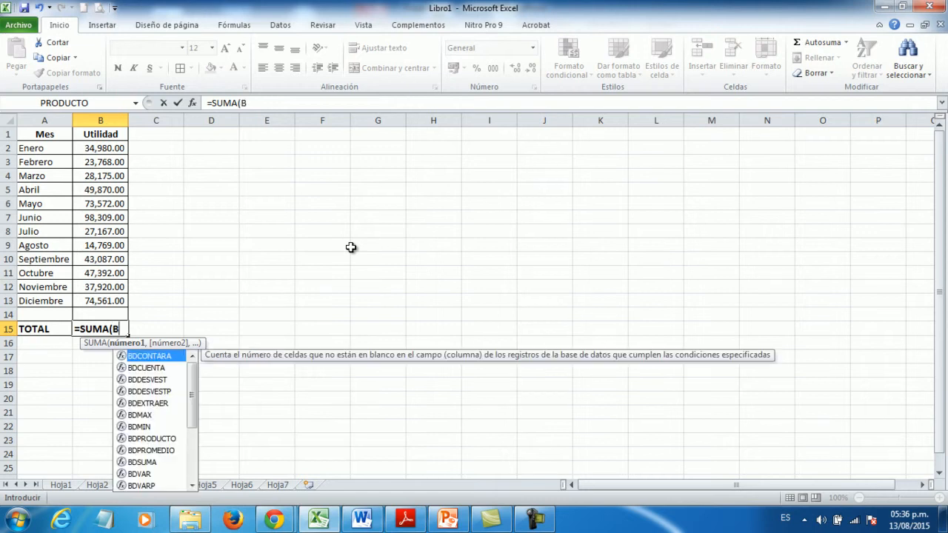
type("2")
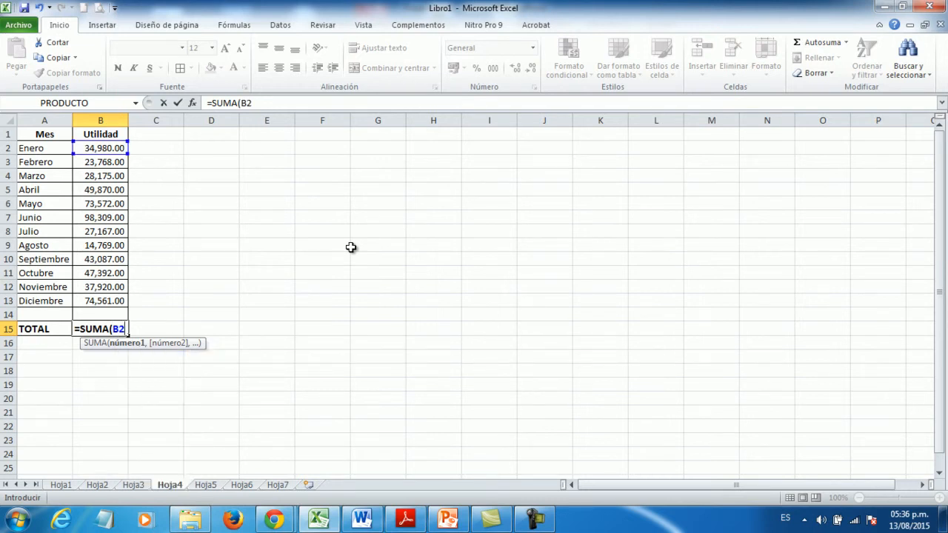
type(":B")
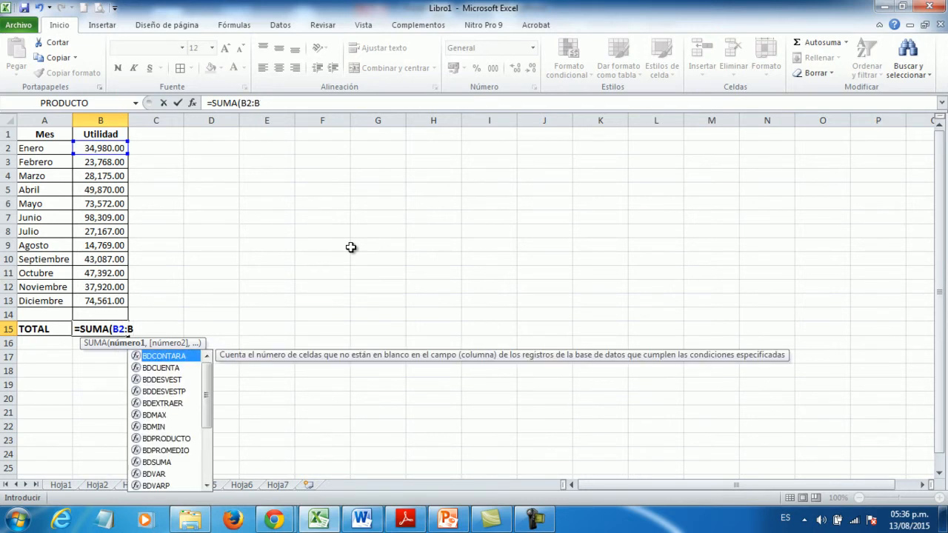
type("13)")
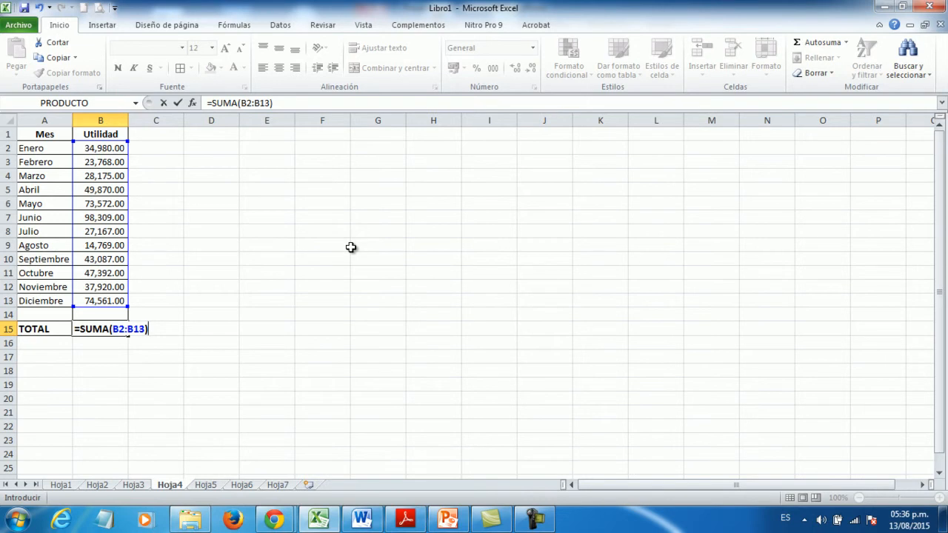
key("Return")
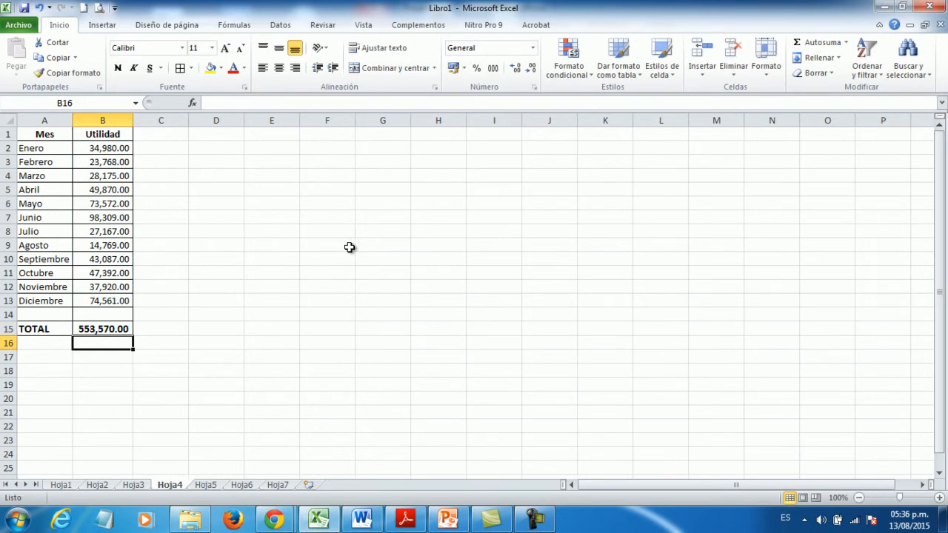
Clear the total in B15 and re-enter it as =SUMA(B2:B13), picking the monthly Utilidad range directly on the sheet
left_click(89, 330)
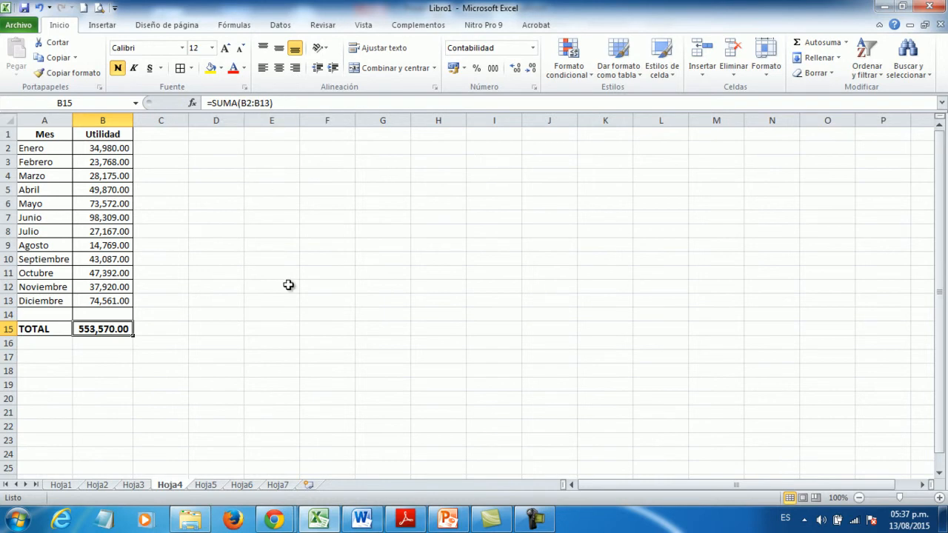
key("Delete")
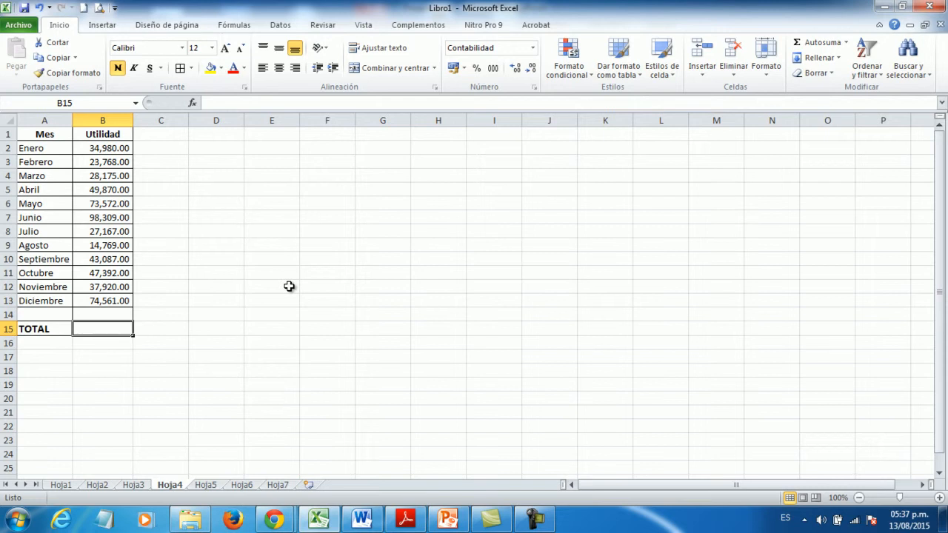
type("=SUMA")
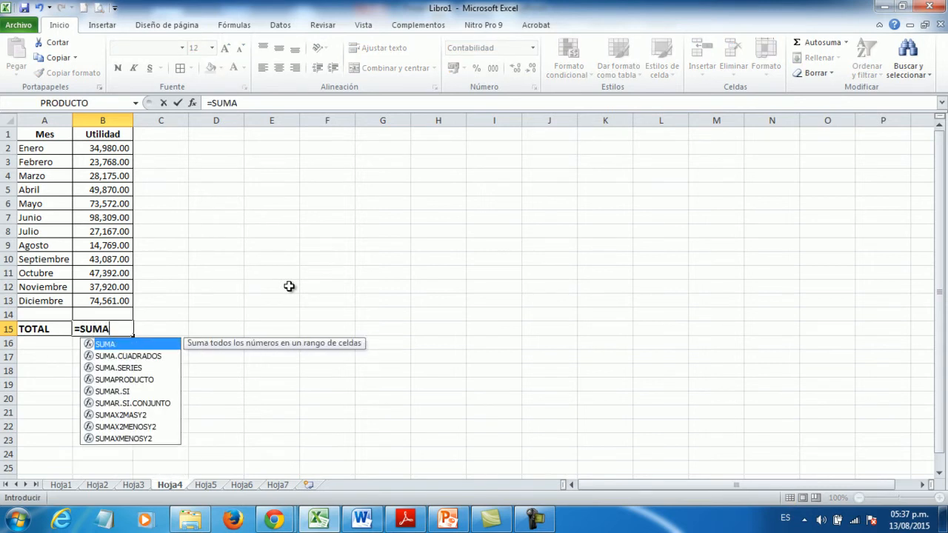
type("(")
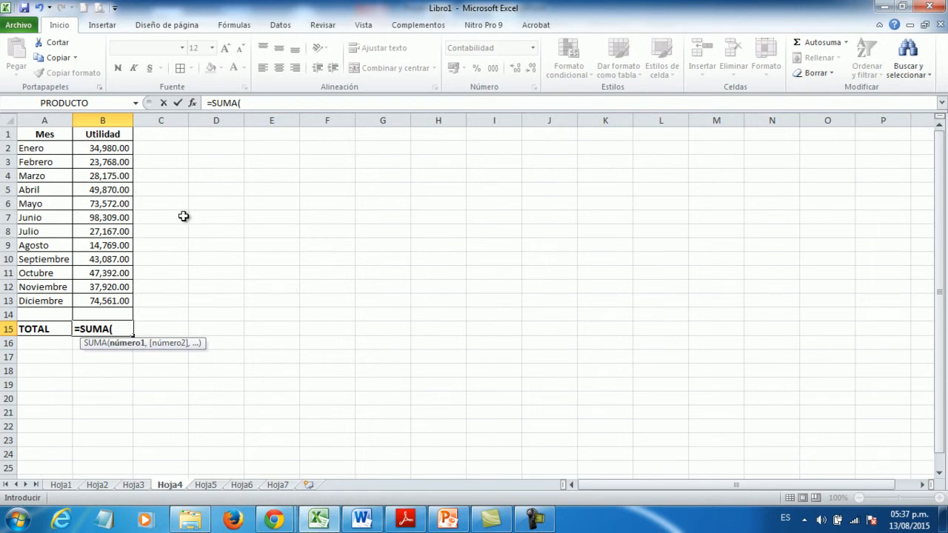
left_click(111, 148)
left_click_drag(111, 148, 110, 302)
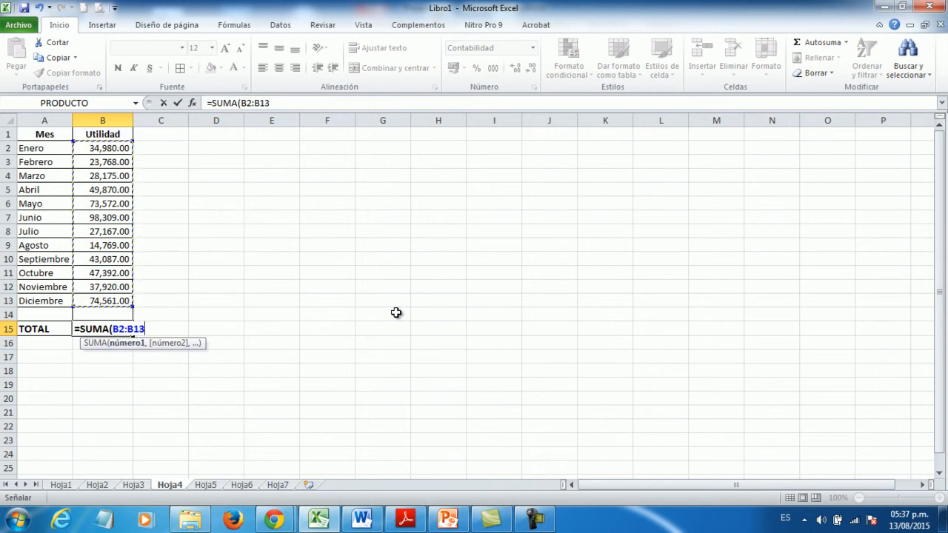
type(")")
key("Return")
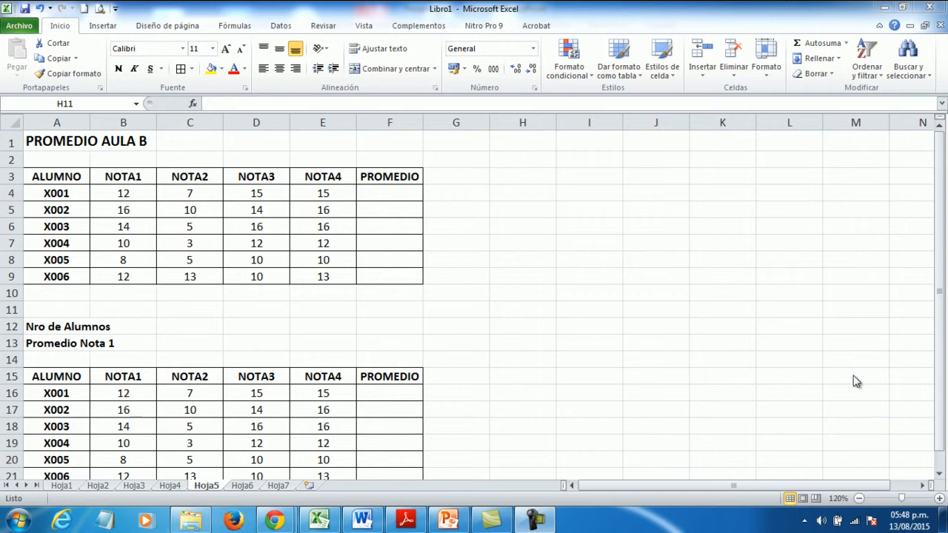
Average student X001's four grades on sheet Hoja5 with =PROMEDIO(B4:E4) in F4, writing out the range references, and clear the cell
left_click(378, 192)
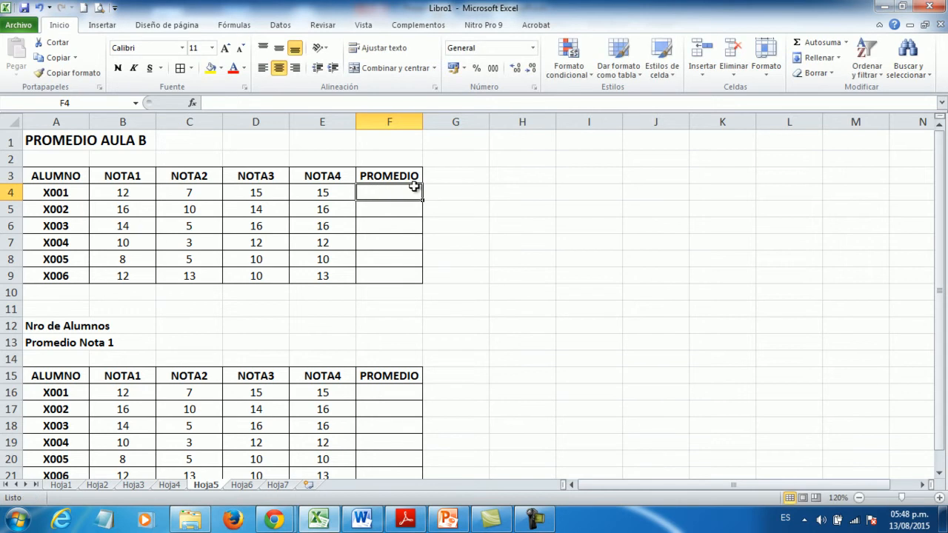
type("=PR")
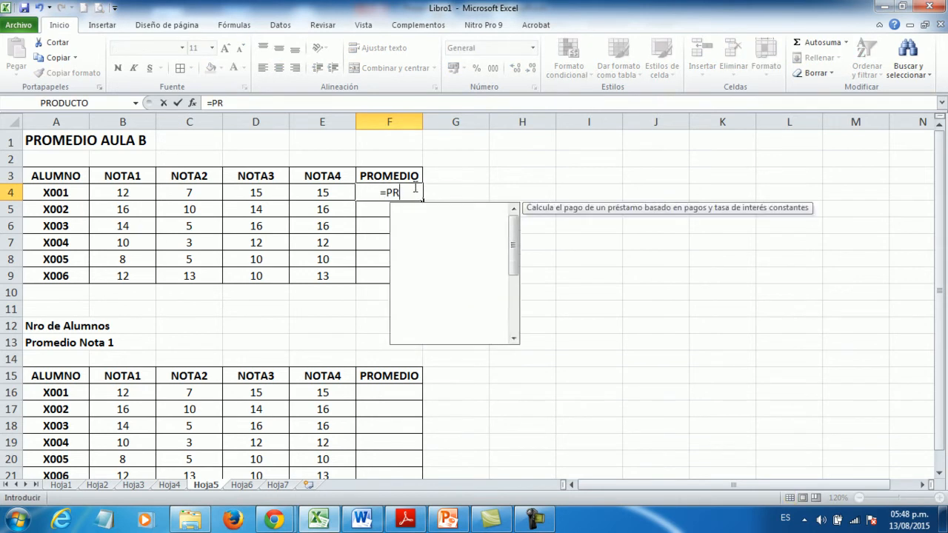
type("OMEDIO")
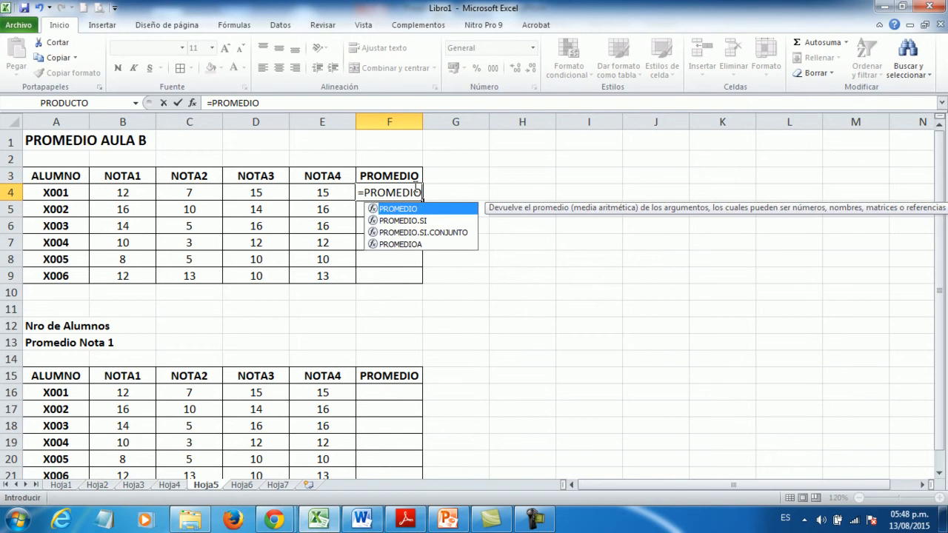
type("(")
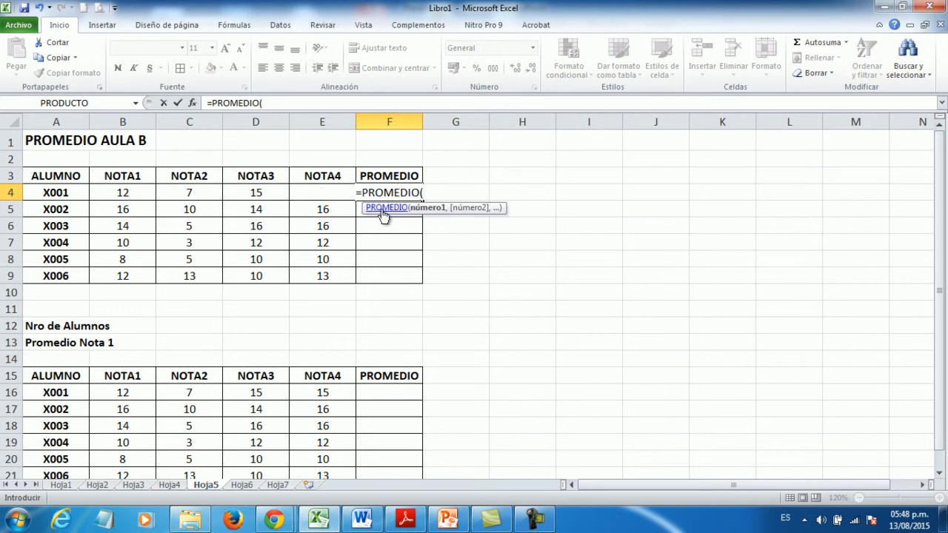
type("B4")
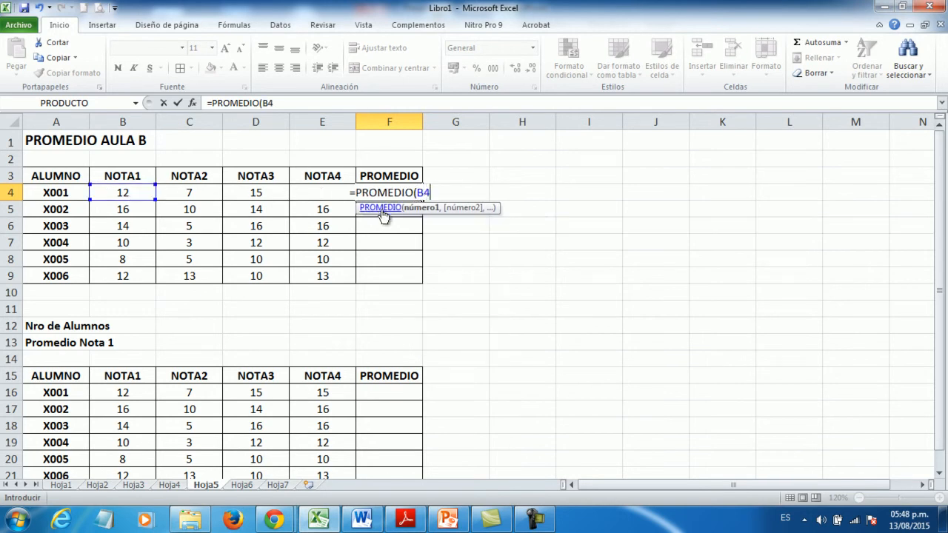
type(":")
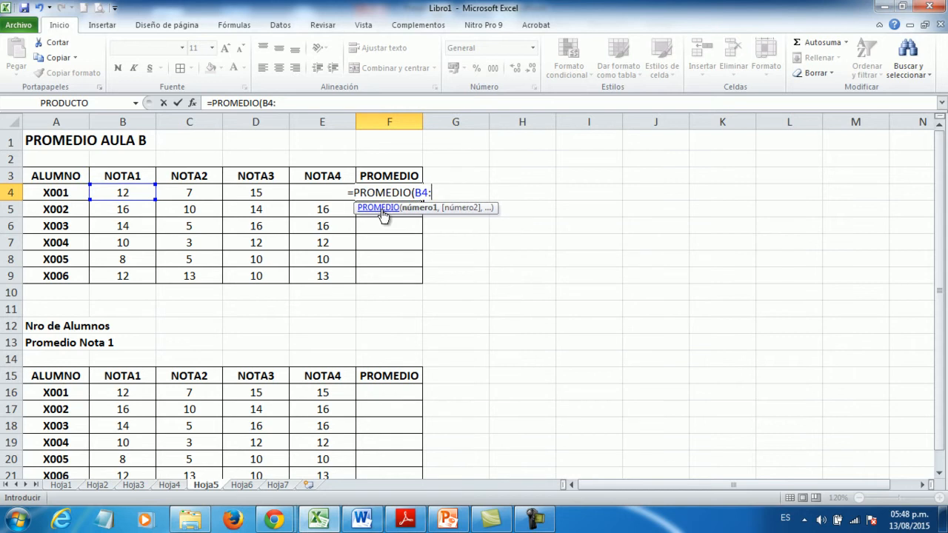
type("E4")
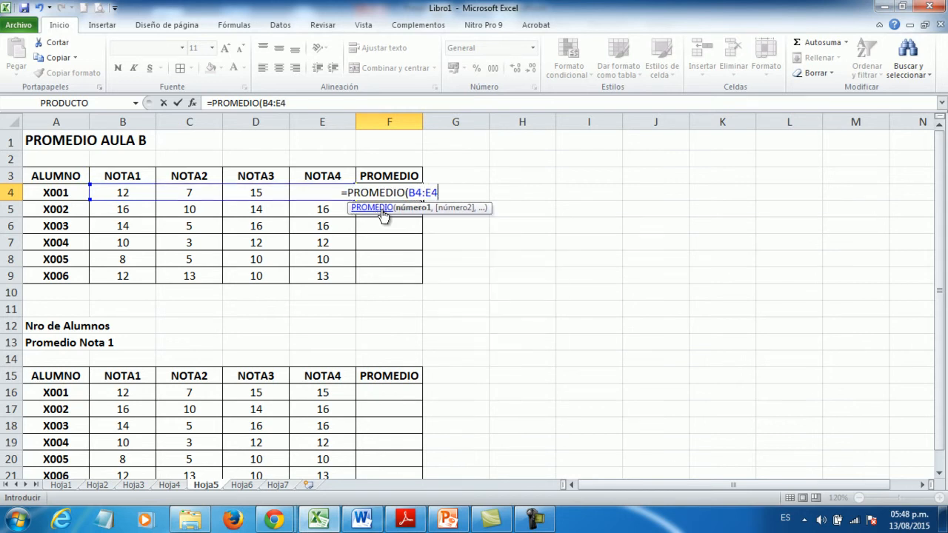
type(")")
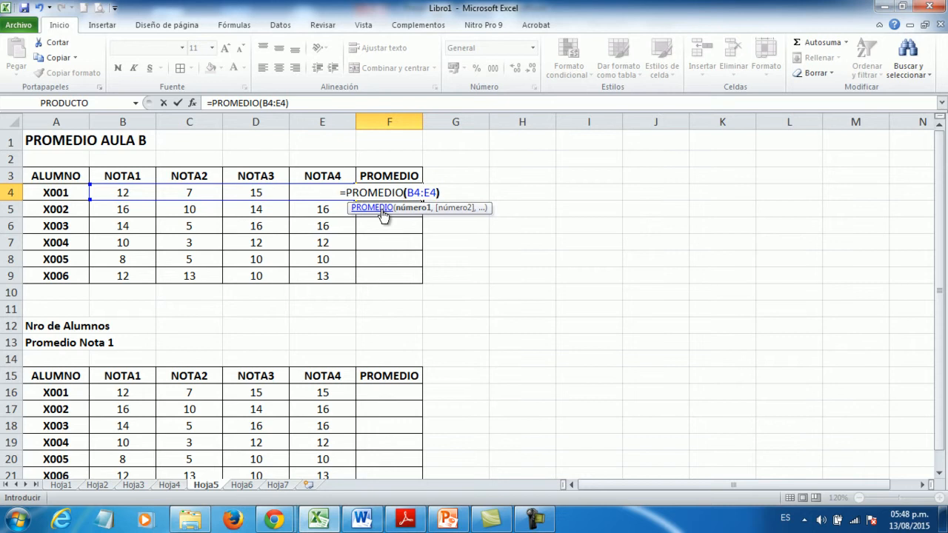
key("Return")
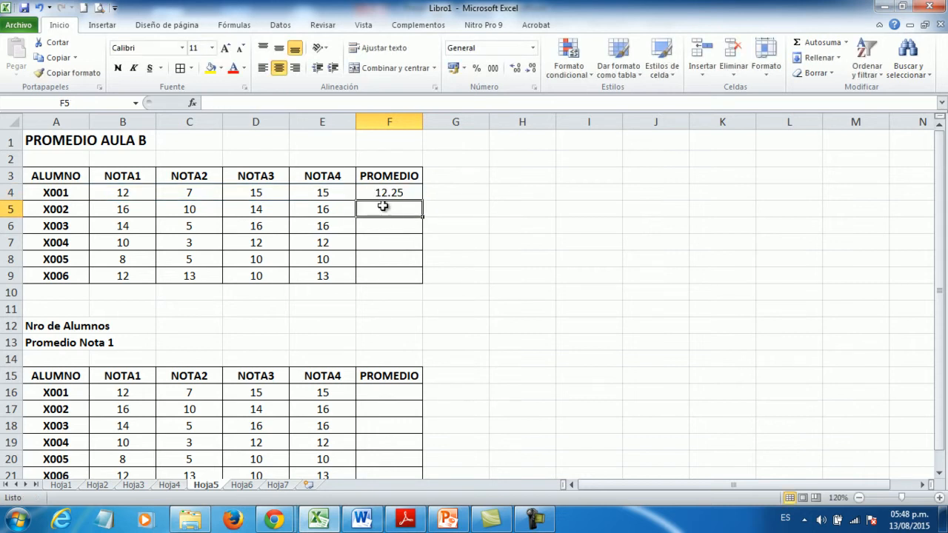
left_click(388, 194)
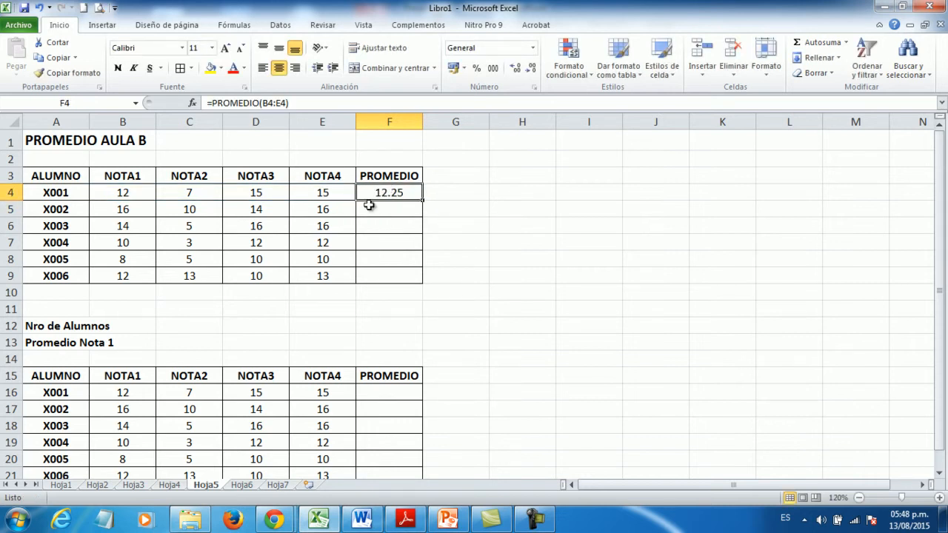
key("Delete")
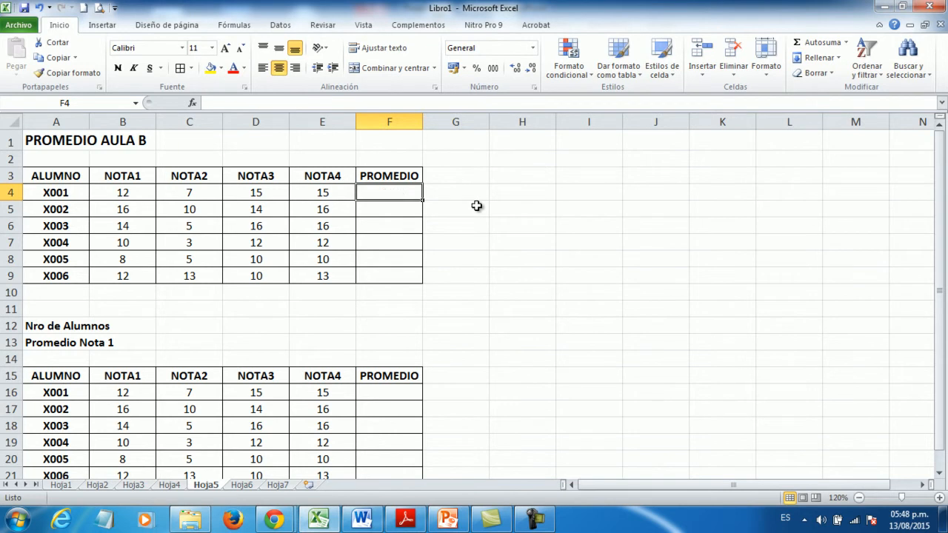
Enter =PROMEDIO(B4:E4) in F4 again, picking X001's NOTA1 to NOTA4 cells on the sheet, and delete the formula
type("=PROMEDIO")
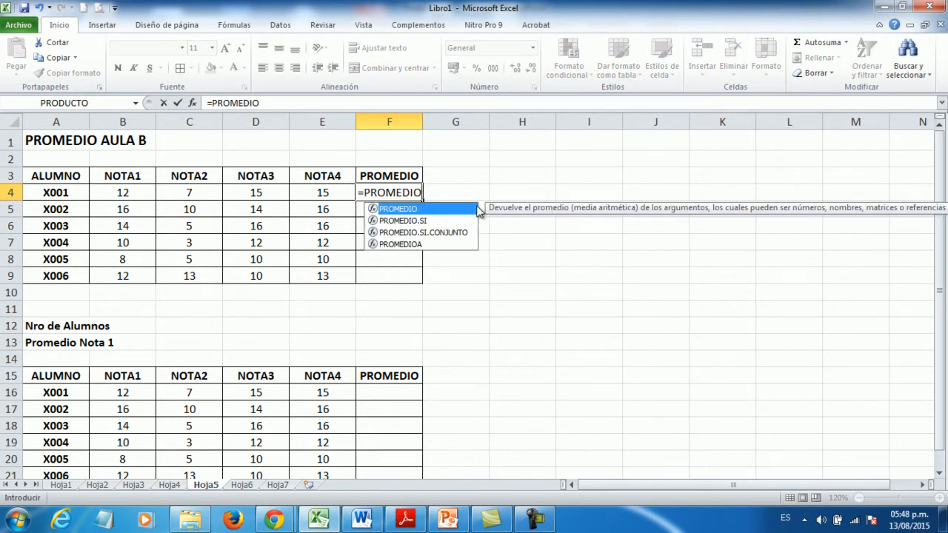
type("(")
left_click_drag(103, 196, 310, 195)
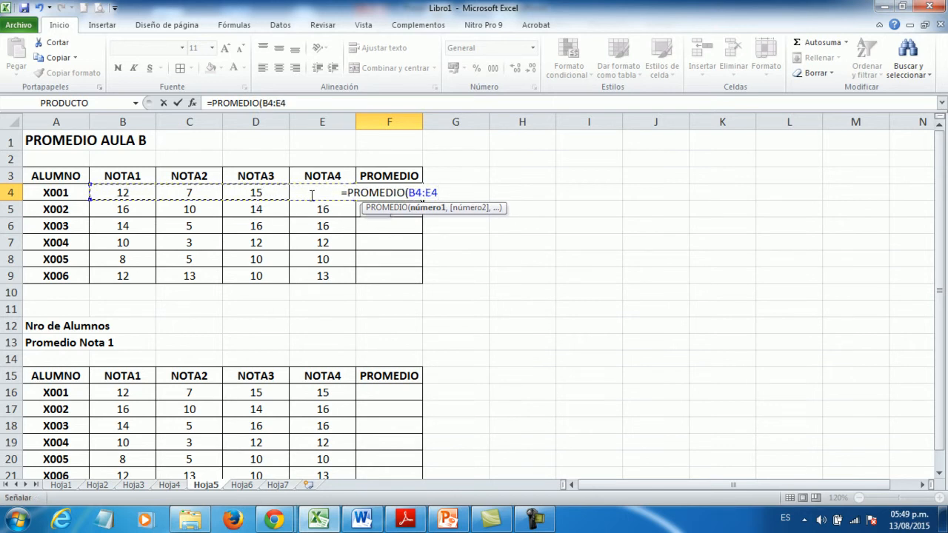
type(")")
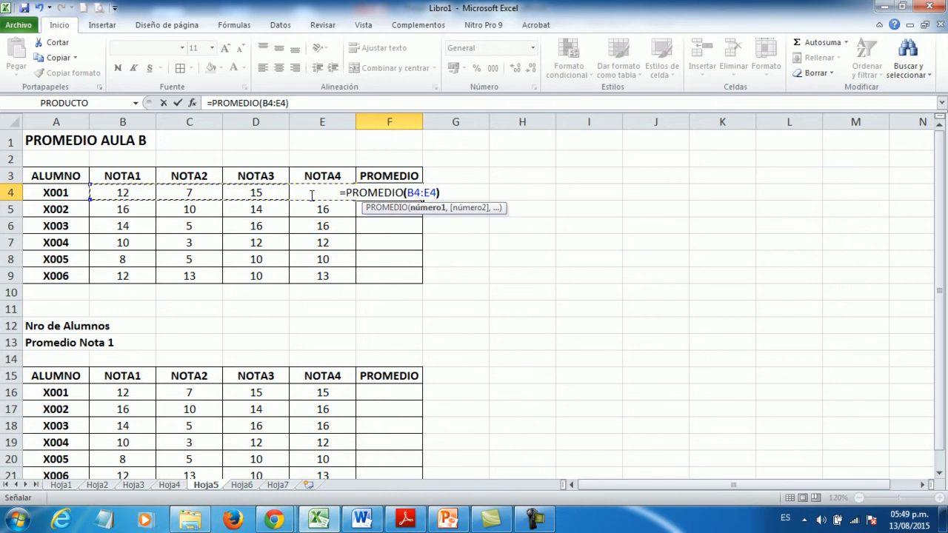
key("Return")
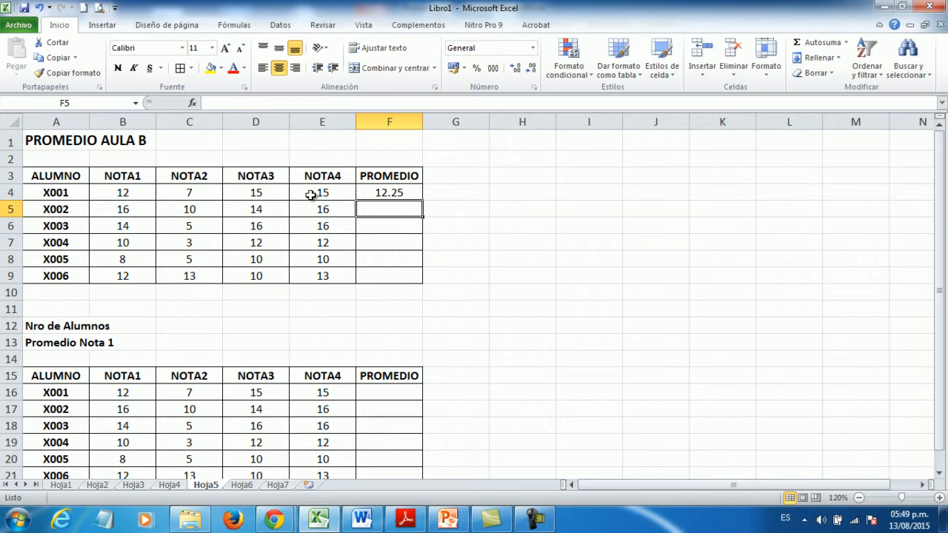
key("Up")
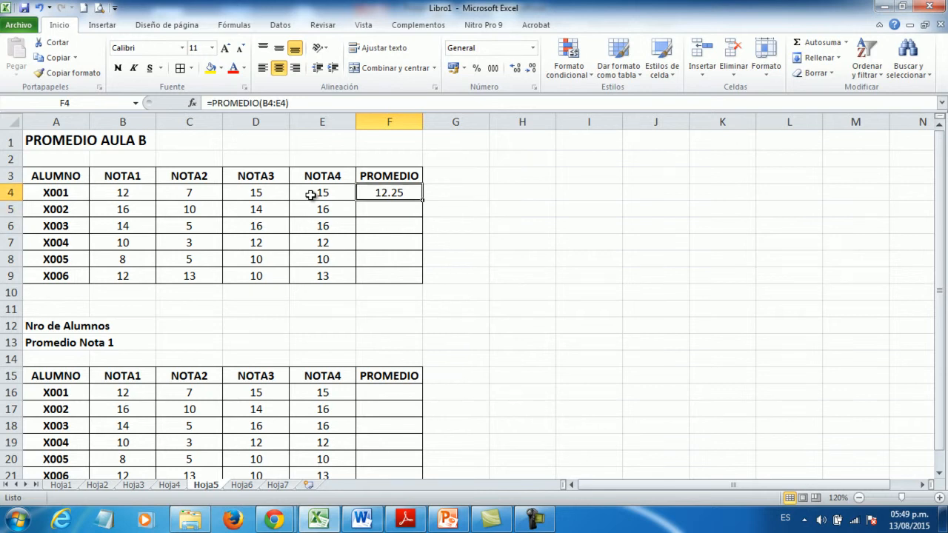
key("Delete")
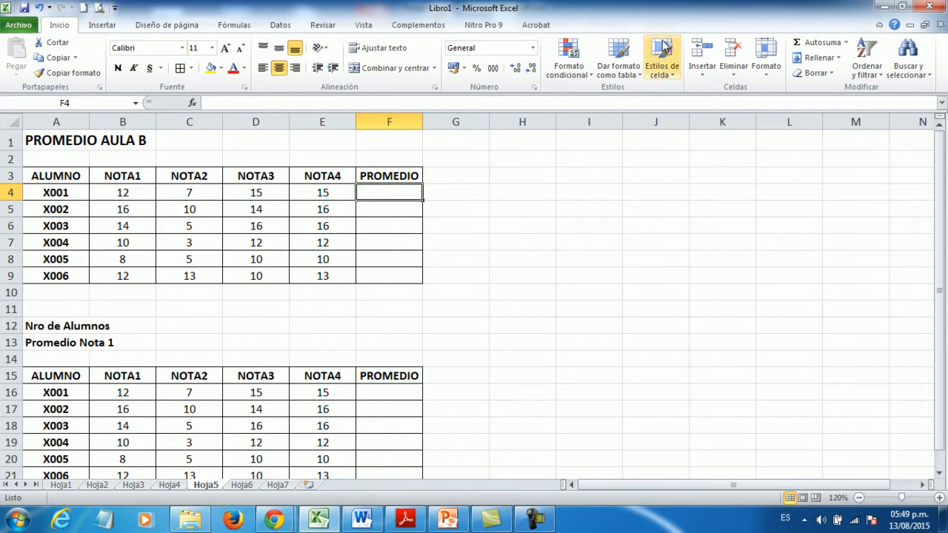
left_click(103, 26)
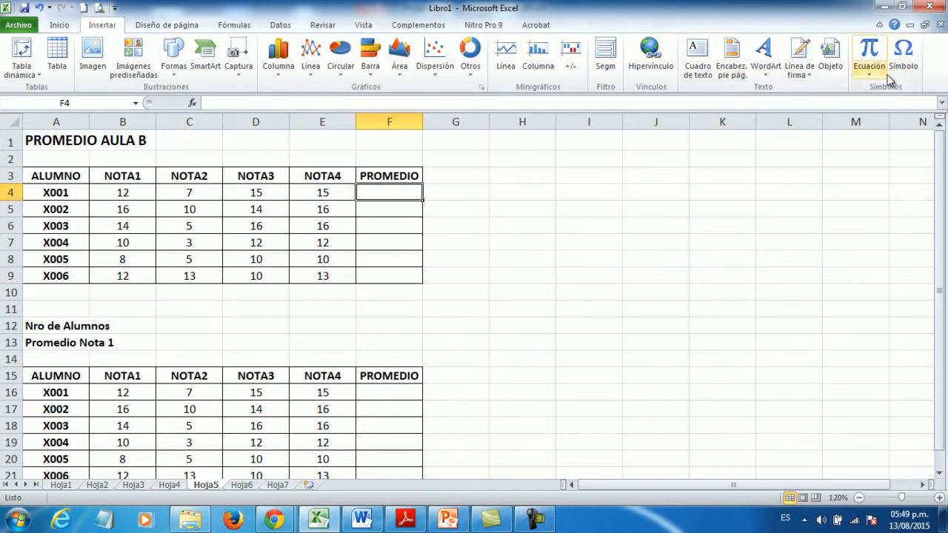
left_click(191, 103)
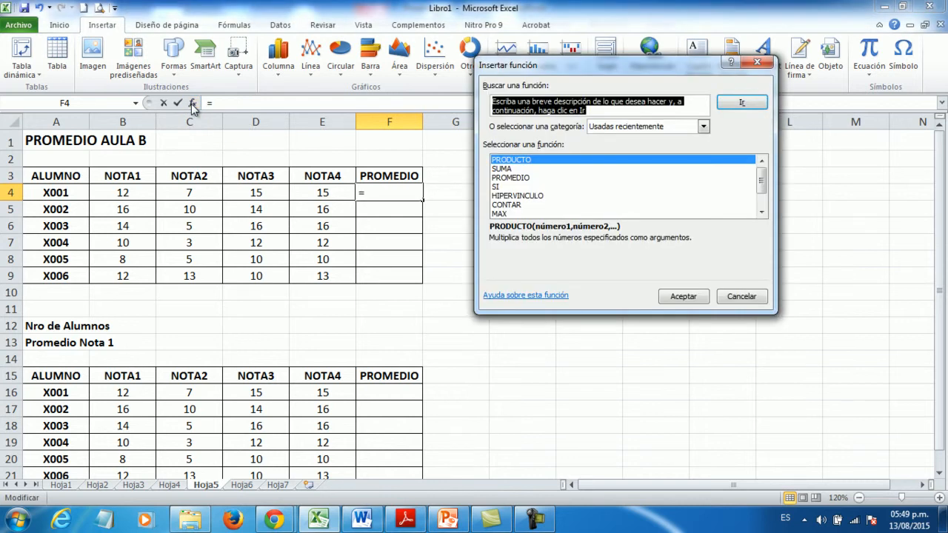
left_click(742, 296)
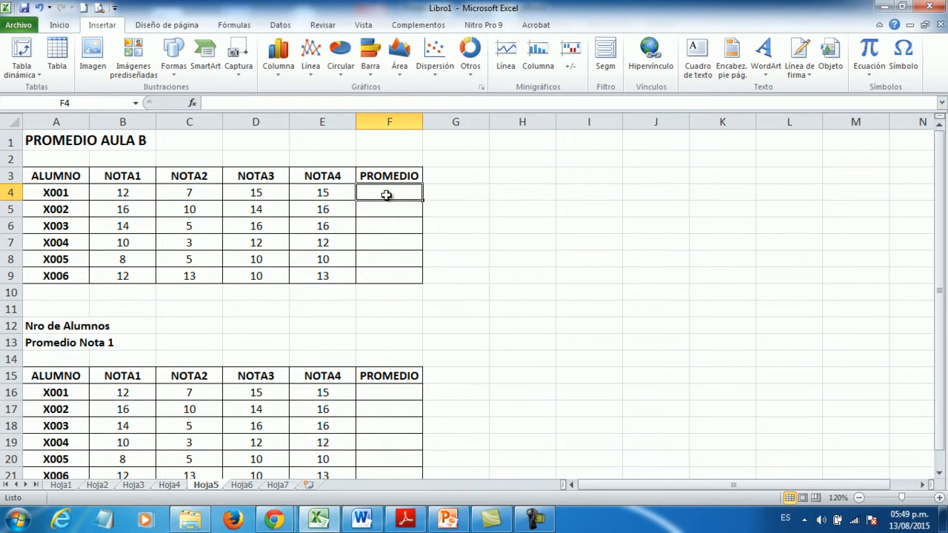
left_click(552, 226)
left_click(59, 27)
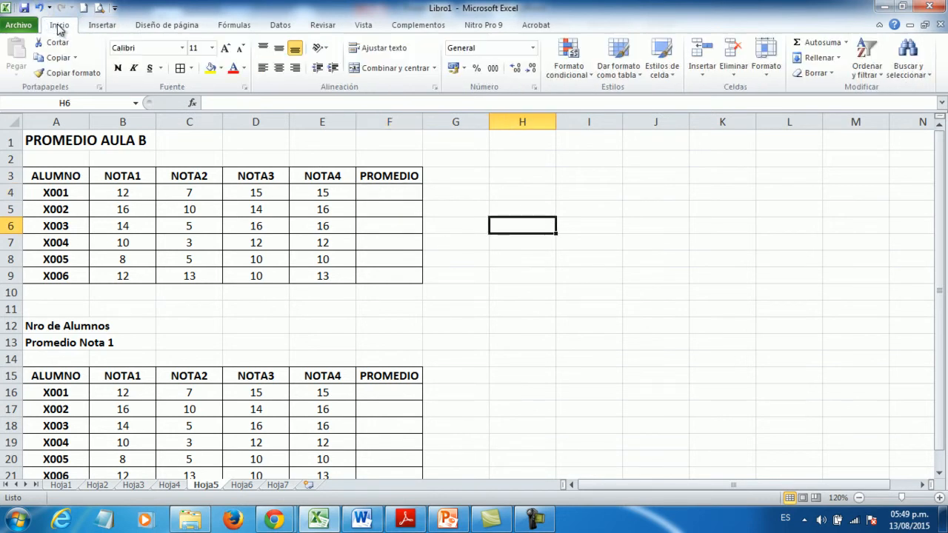
Start inserting a function in cell F4 and search the function list for "SACAR PROMEDIOS"
left_click(385, 195)
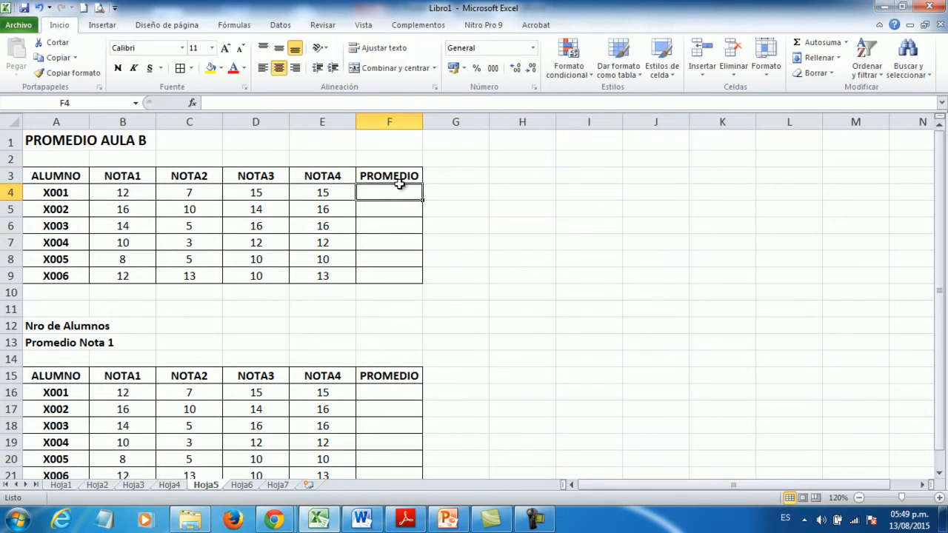
left_click(193, 104)
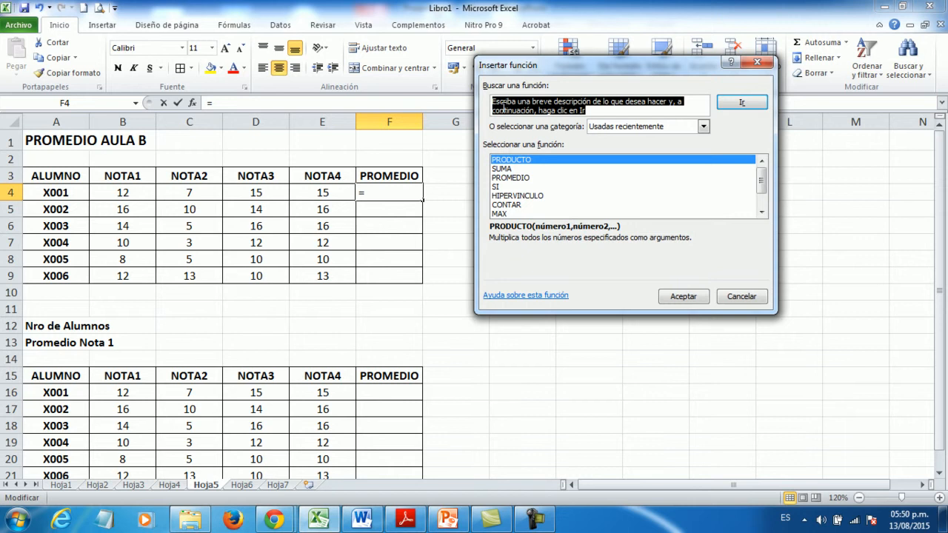
type("S")
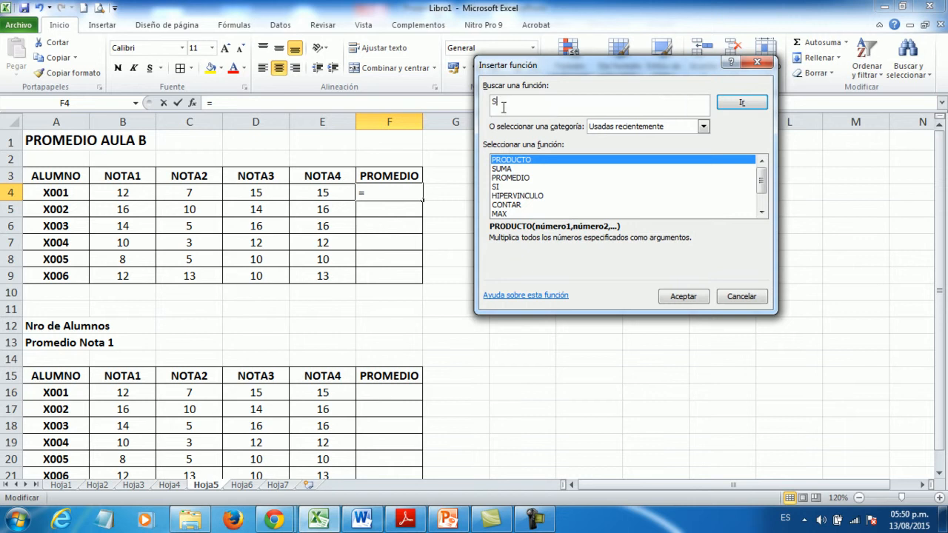
type("ACAR PROMEDIOS")
left_click(742, 104)
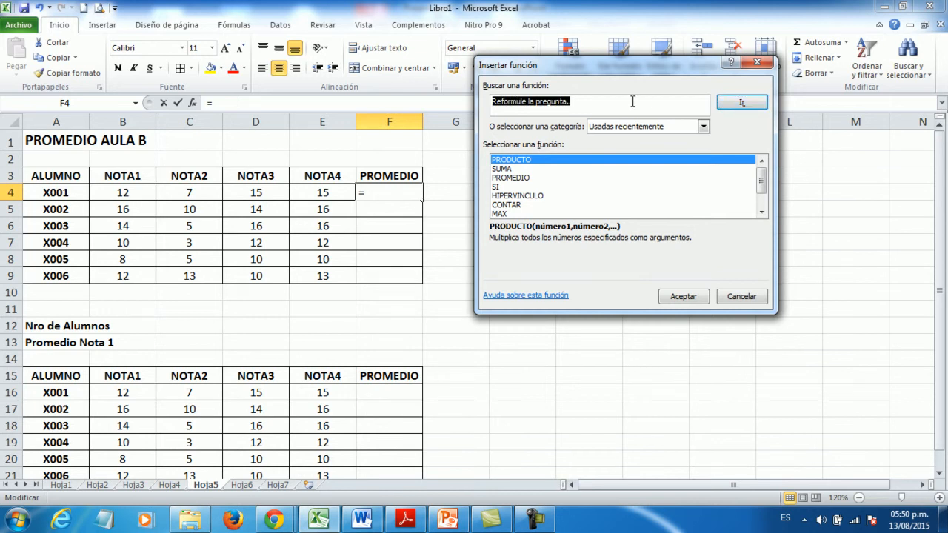
Search the functions for "promedio" and choose PROMEDIO to open its arguments for F4
type("prome")
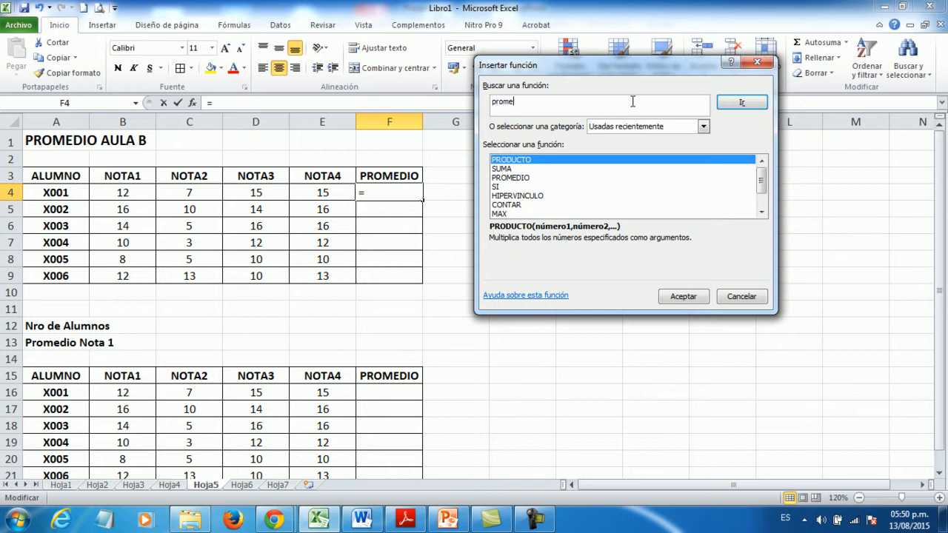
type("dio")
left_click(742, 108)
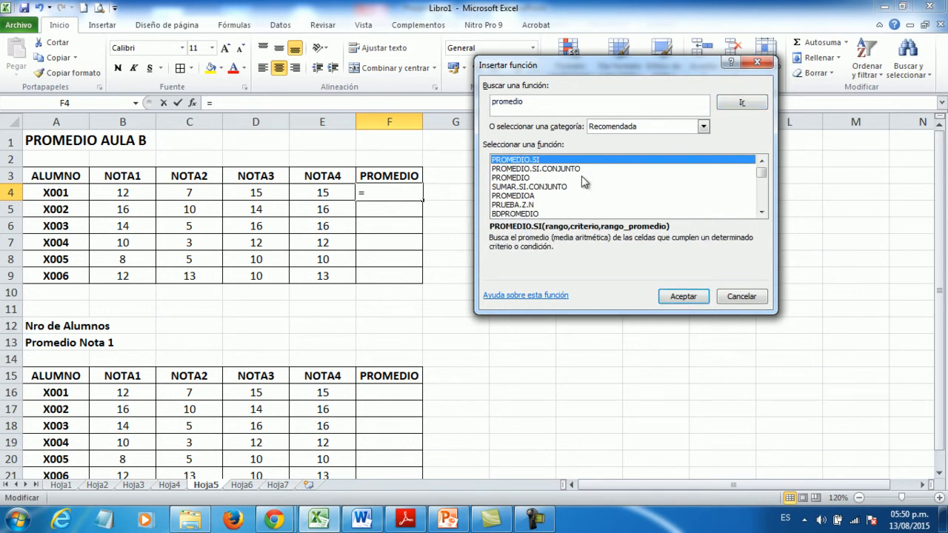
left_click(516, 179)
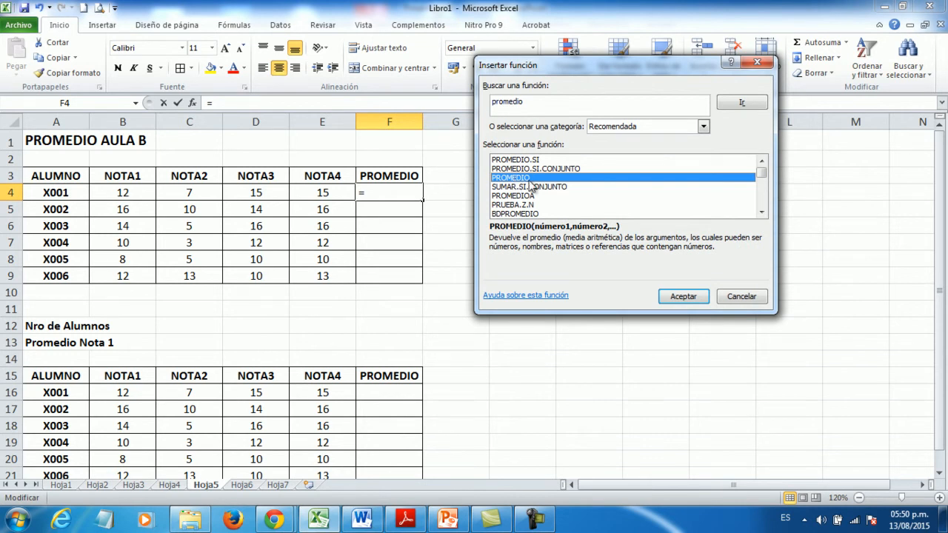
left_click(679, 297)
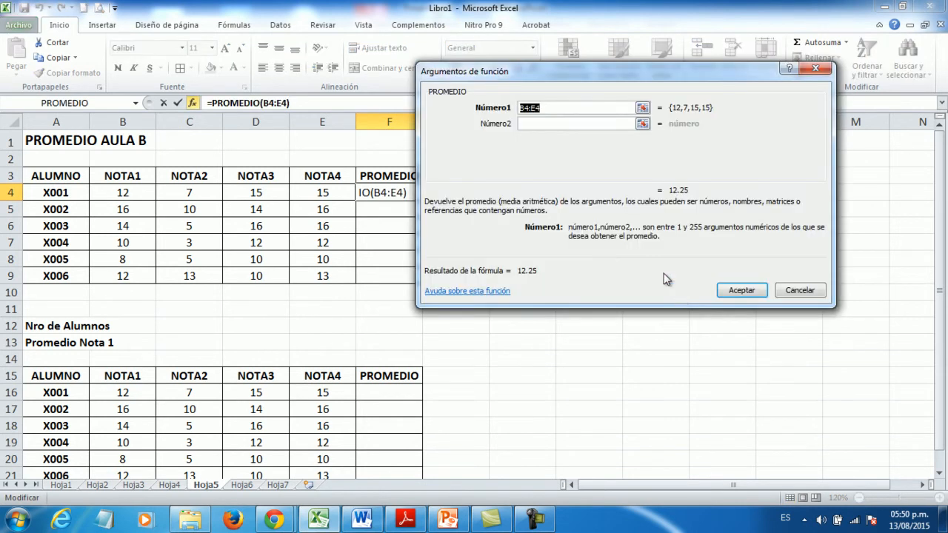
Insert PROMEDIO in F4 with the range B4:E4 and fill the formula down through F9
left_click_drag(561, 72, 618, 88)
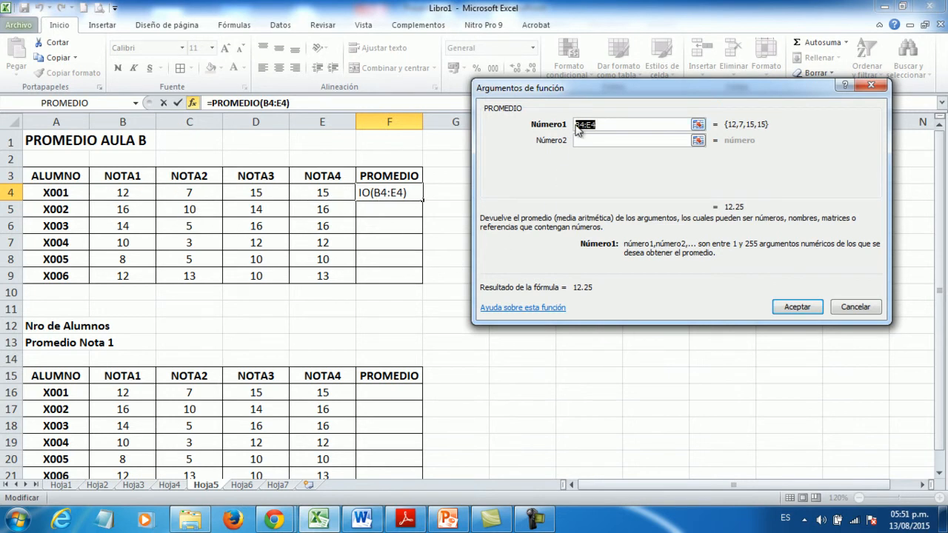
left_click(796, 305)
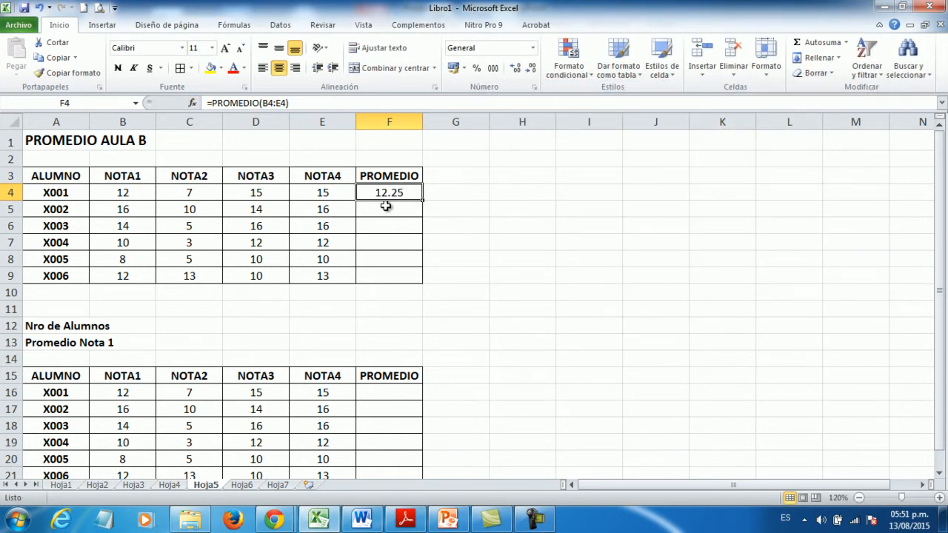
left_click_drag(424, 198, 424, 283)
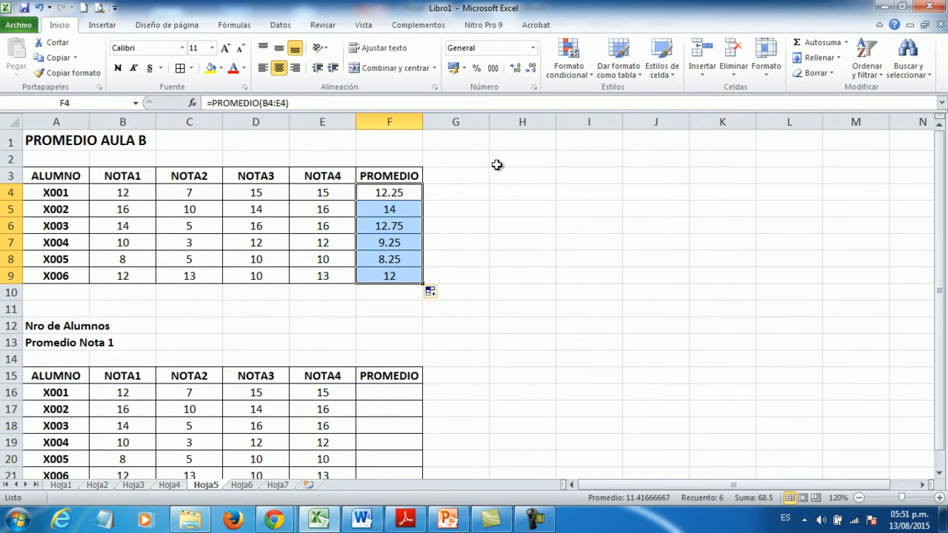
Format the PROMEDIO cells F4:F9 to one decimal place and clear their formulas
left_click(516, 73)
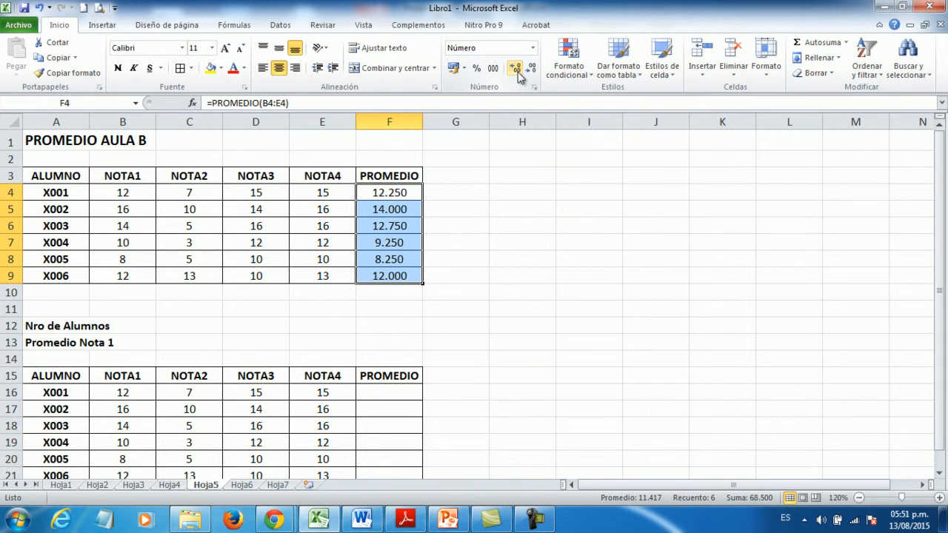
left_click(533, 71)
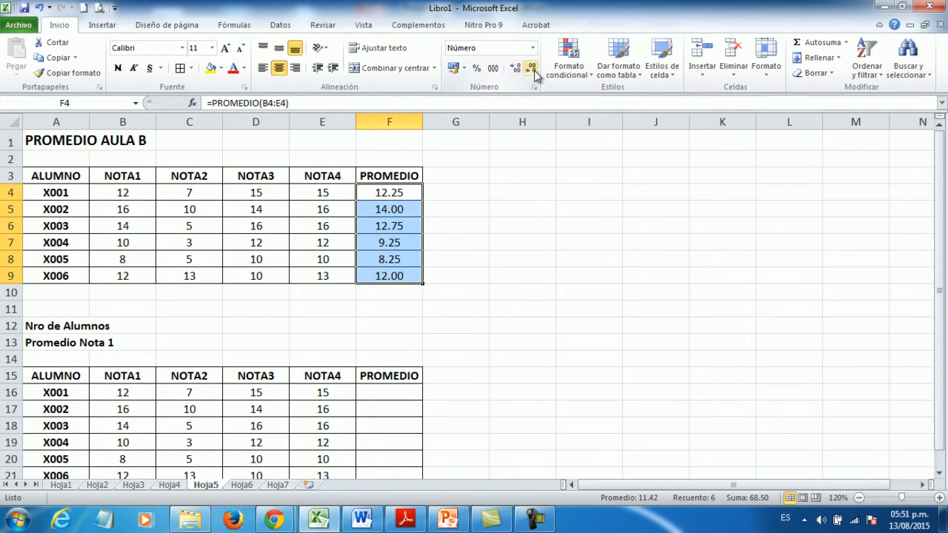
left_click(533, 71)
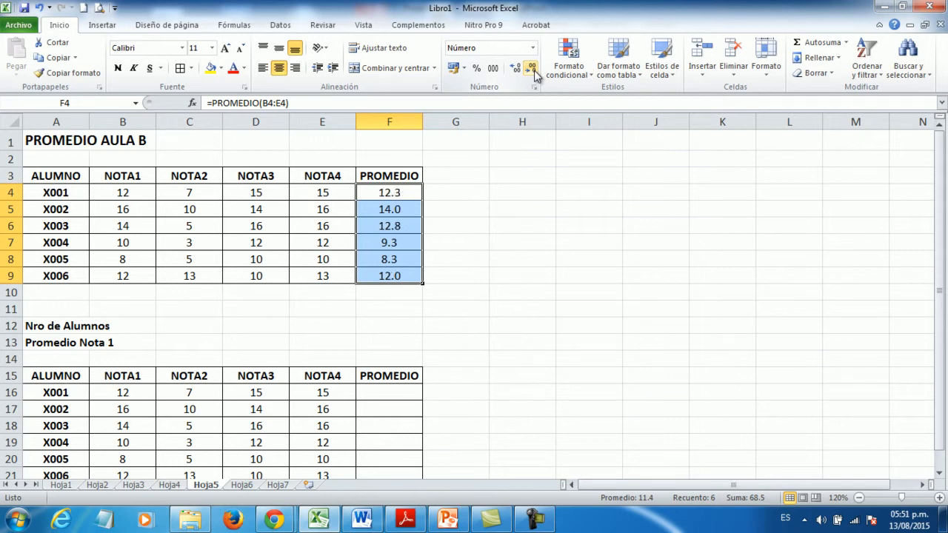
left_click(533, 71)
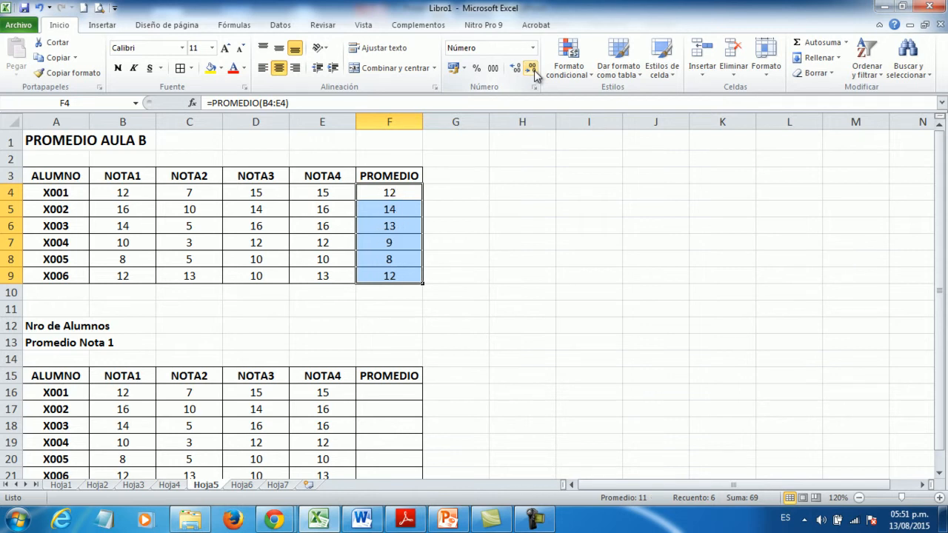
left_click(515, 69)
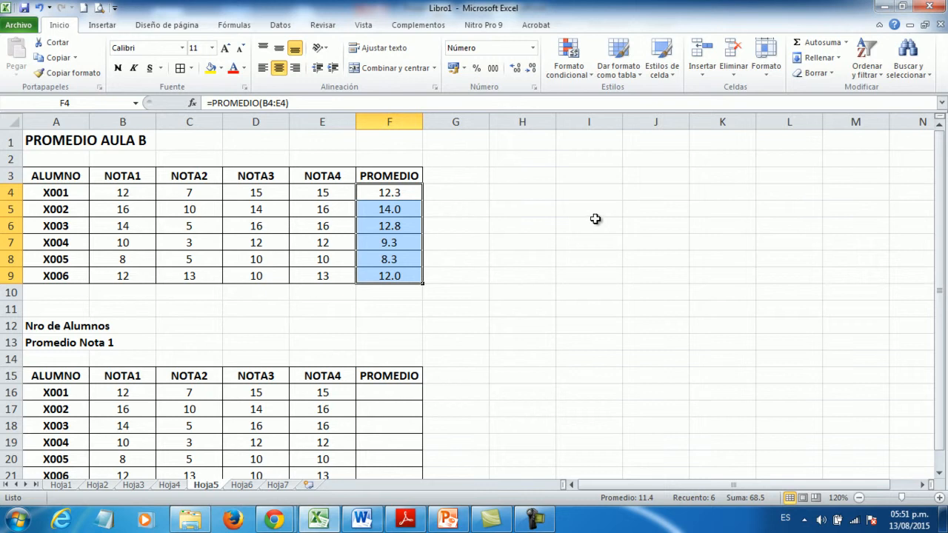
key("Delete")
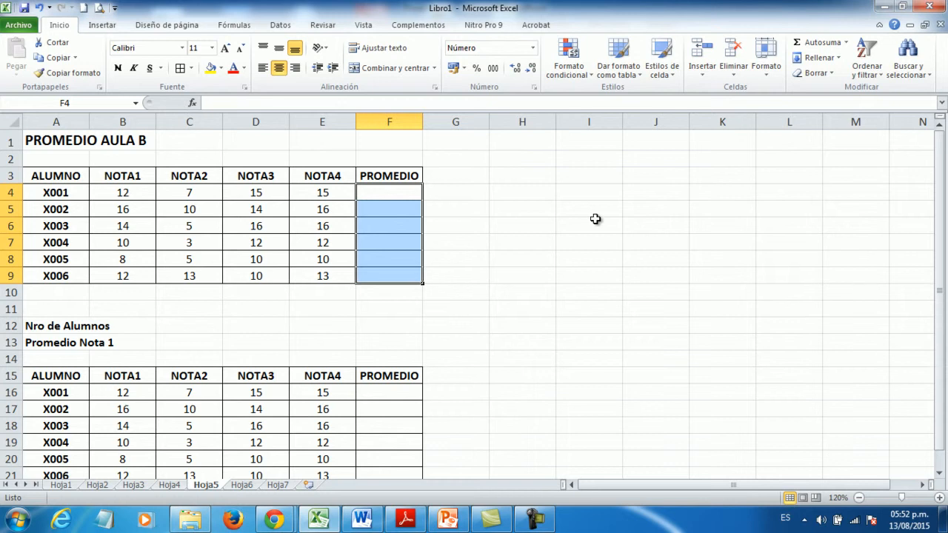
left_click(385, 190)
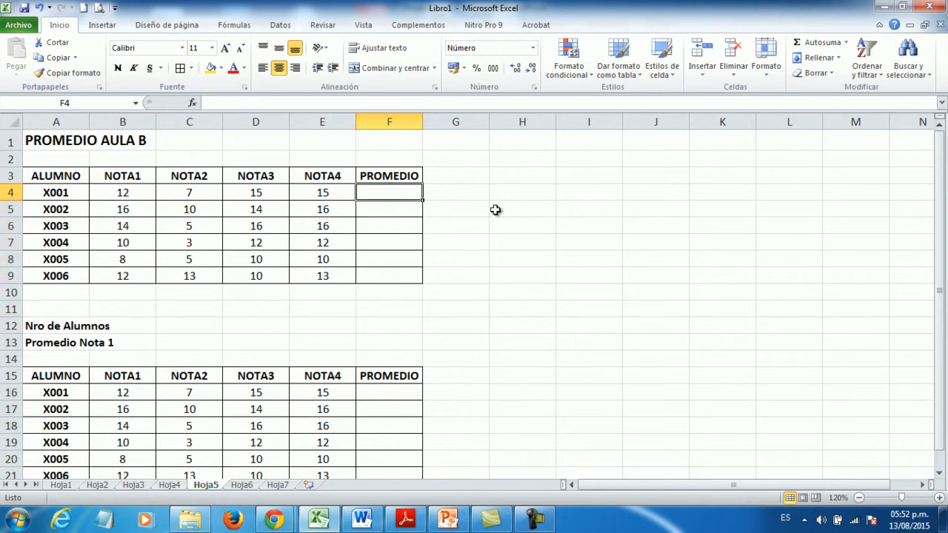
type("(")
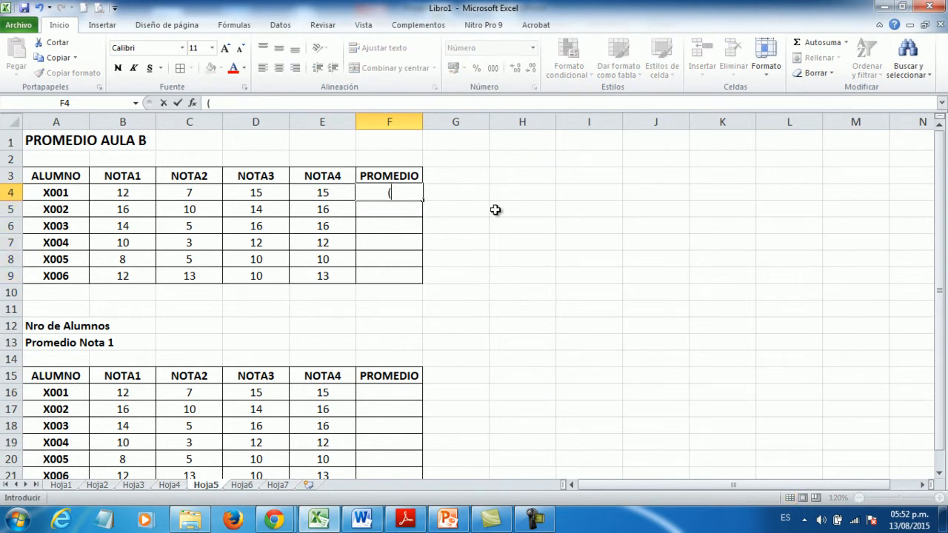
key("BackSpace")
type("=sum")
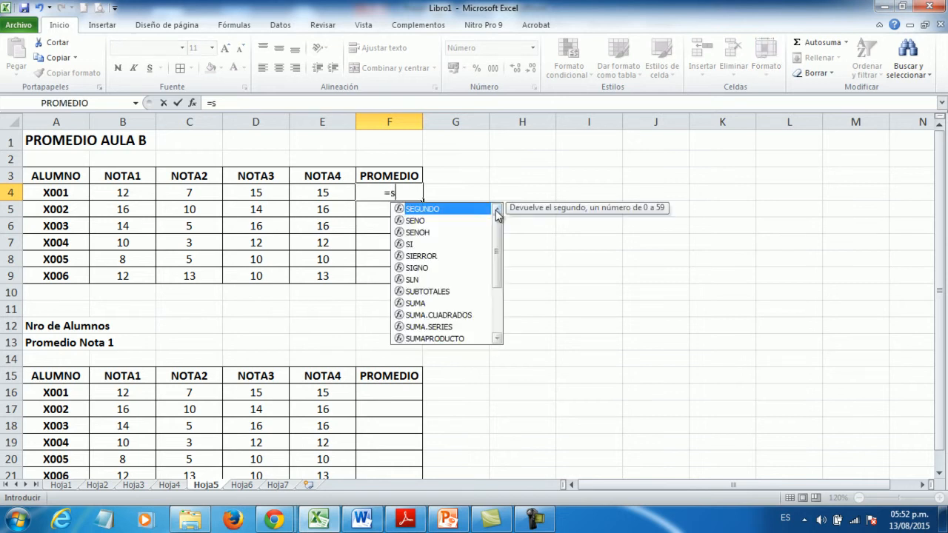
key("BackSpace")
type("SUM")
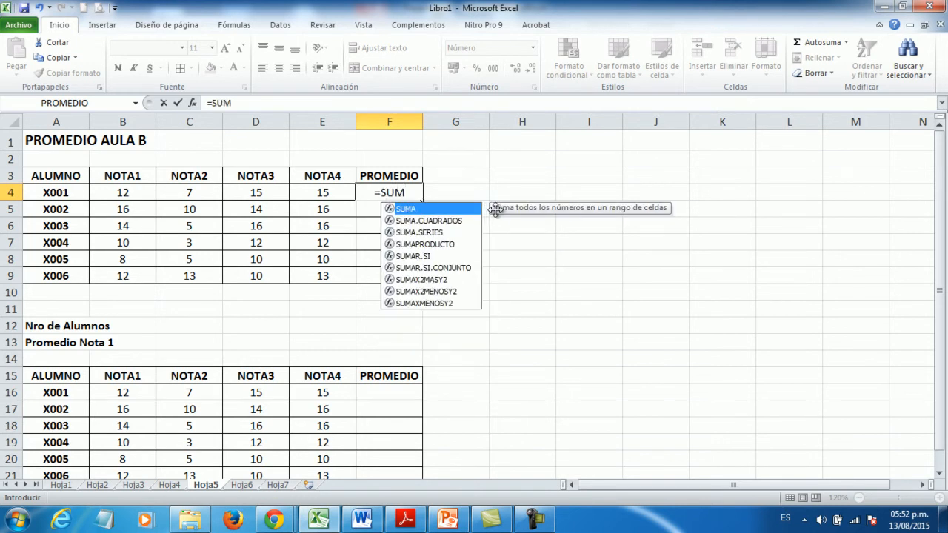
type("A(")
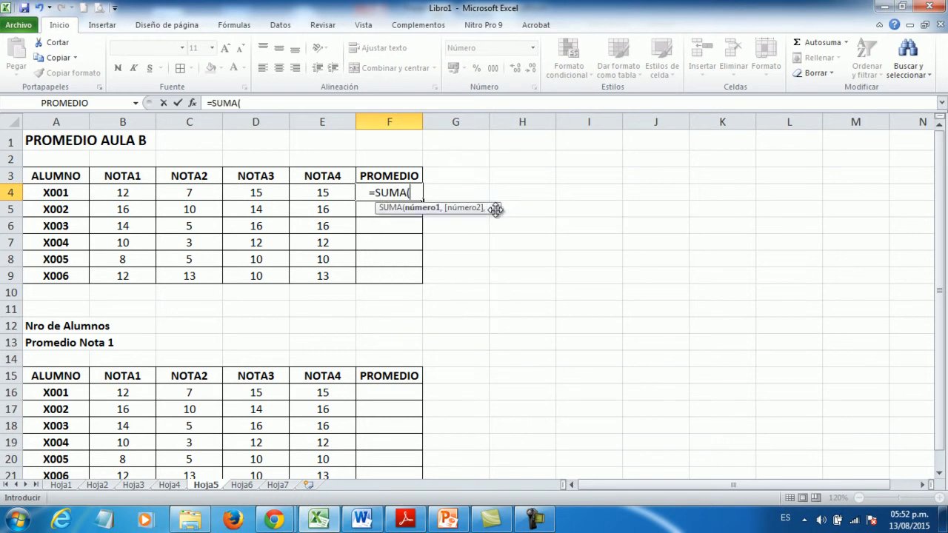
left_click(121, 192)
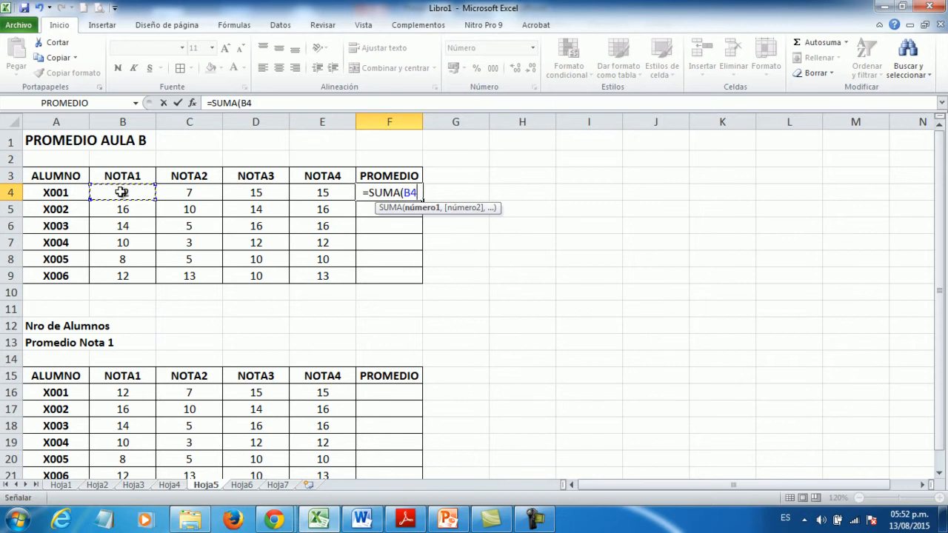
left_click_drag(122, 192, 189, 188)
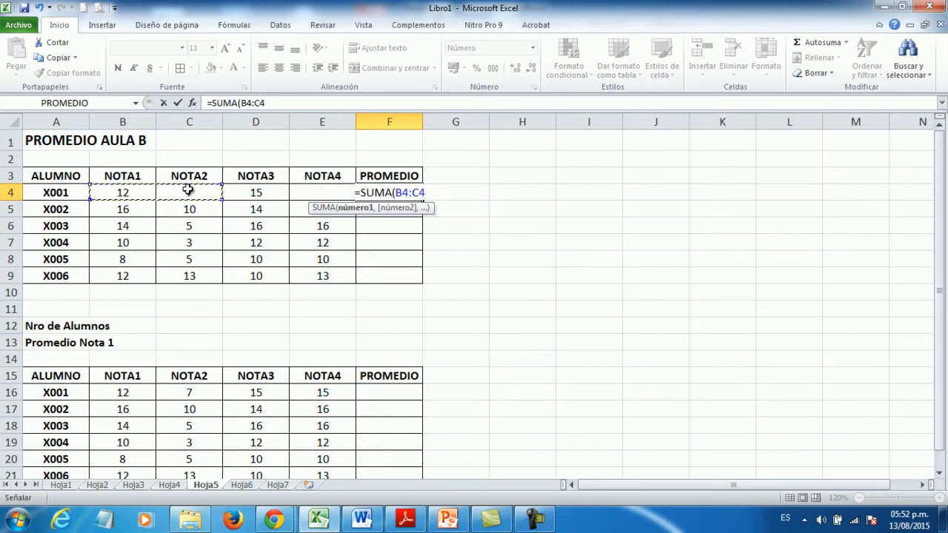
key("Tab")
left_click(376, 193)
key("Delete")
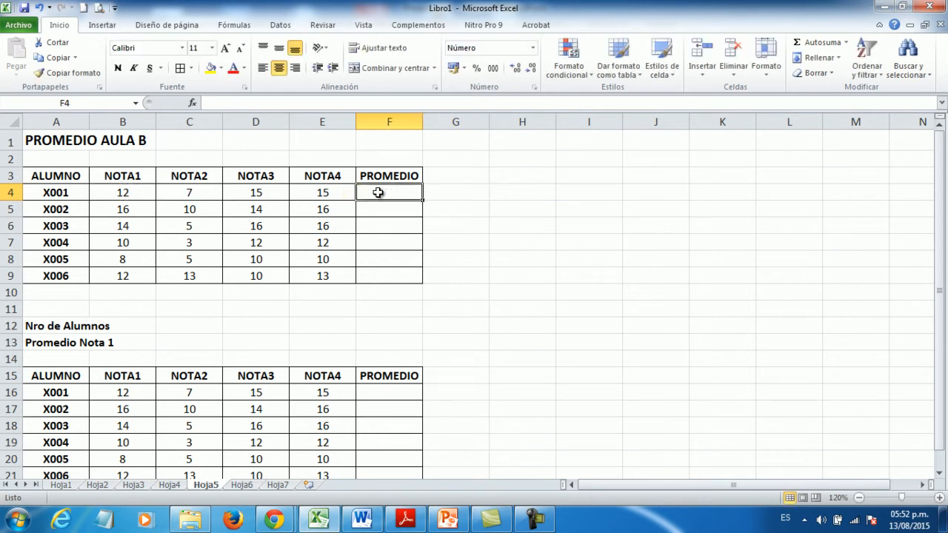
Average X001's three best grades in F4 with =(SUMA(B4:E4)-MIN(B4:E4))/3, dropping the lowest one
type("=(")
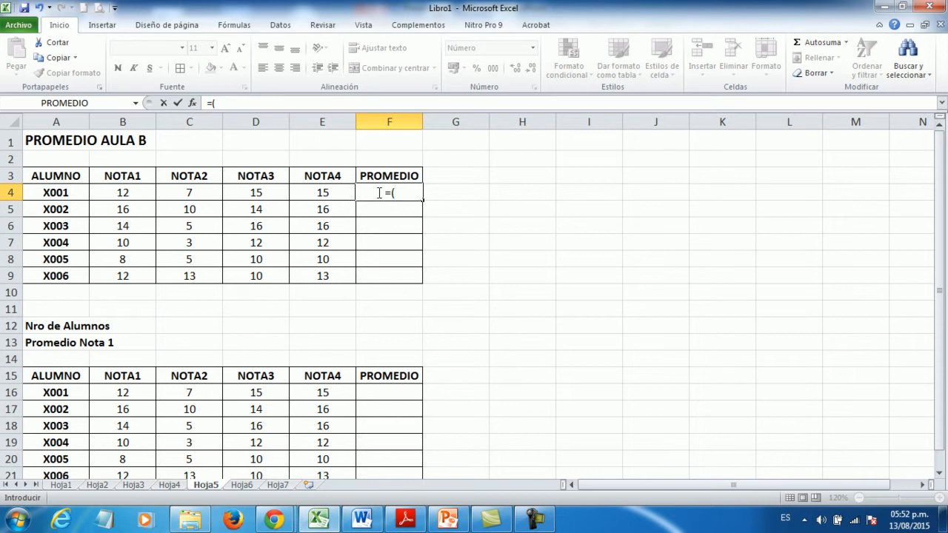
type("SUMA")
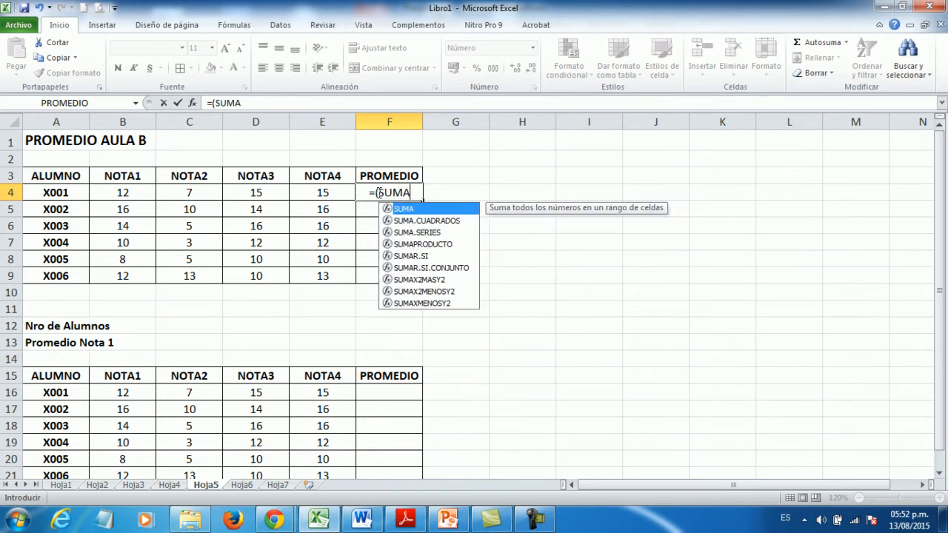
type("(")
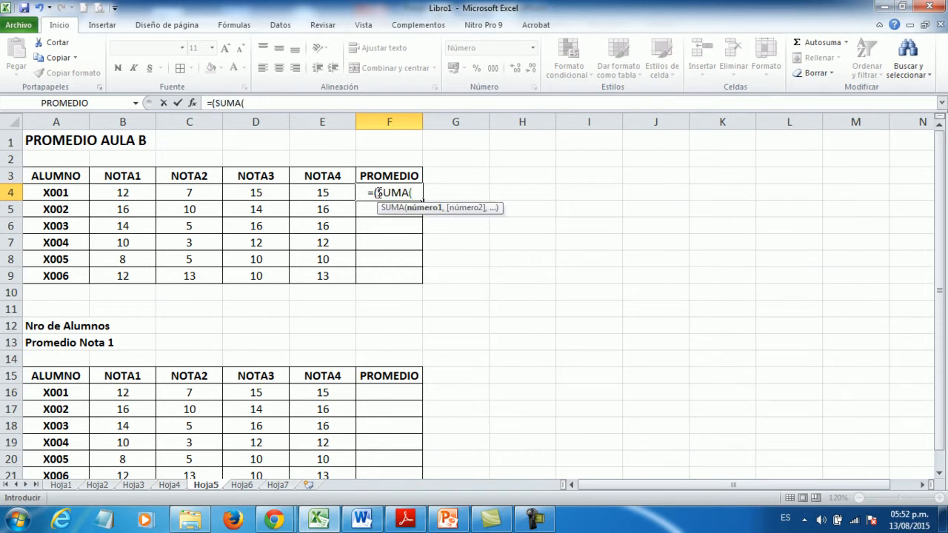
left_click_drag(119, 192, 304, 192)
type(")-")
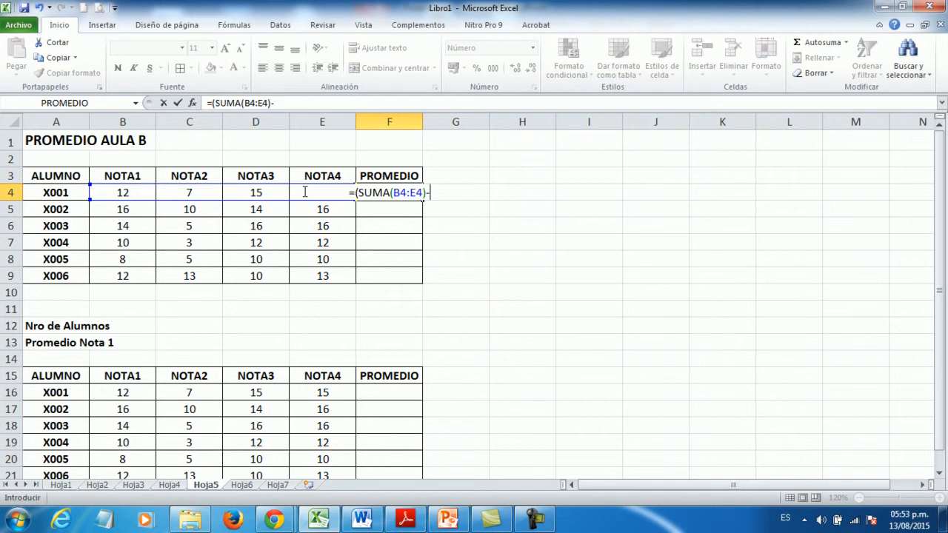
type("MIN")
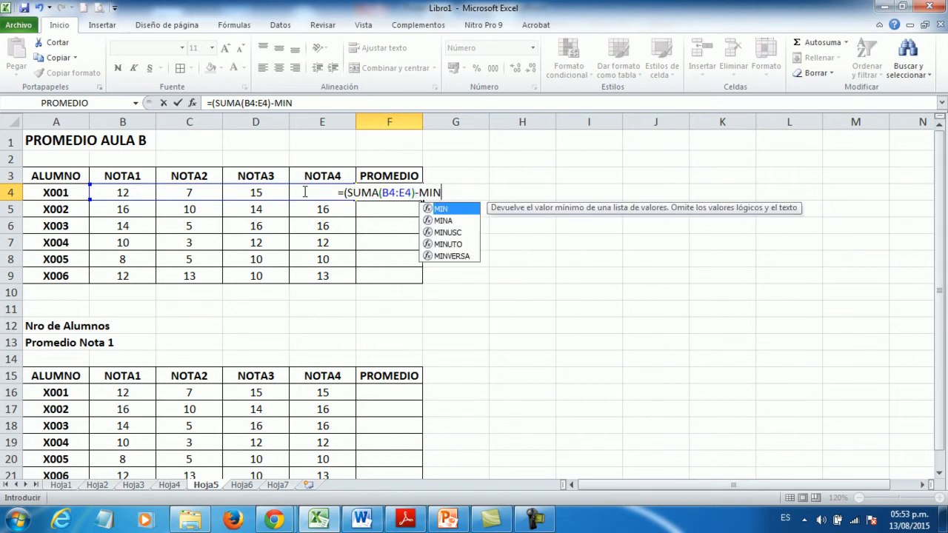
type("(")
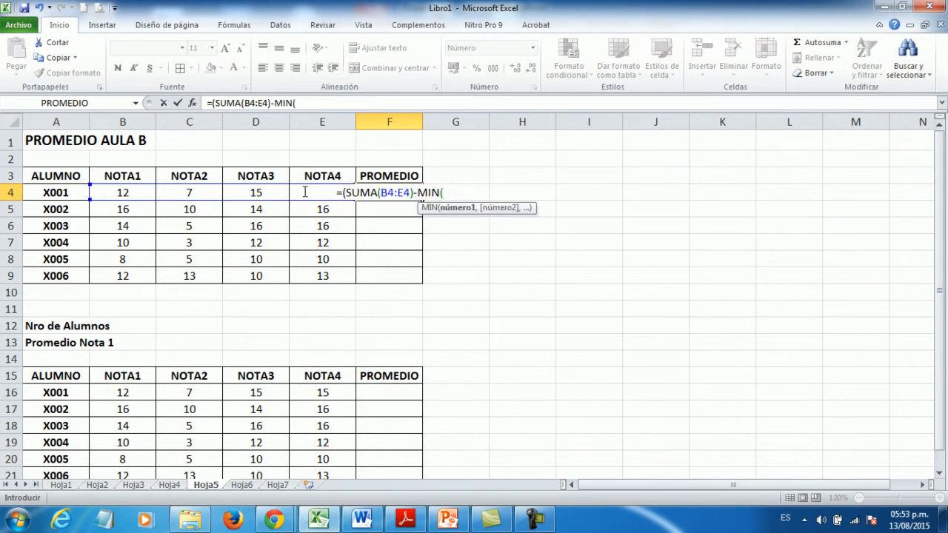
left_click(128, 192)
left_click_drag(128, 193, 309, 192)
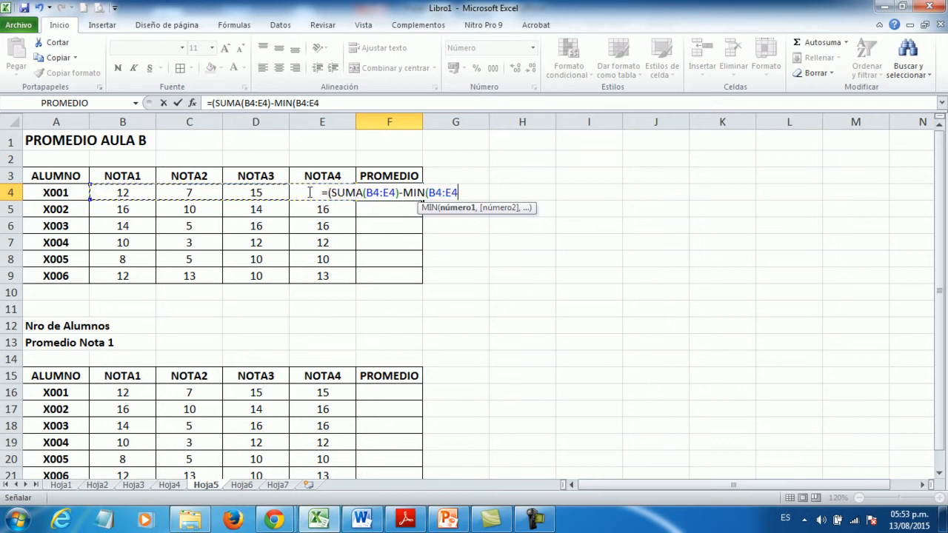
type(")")
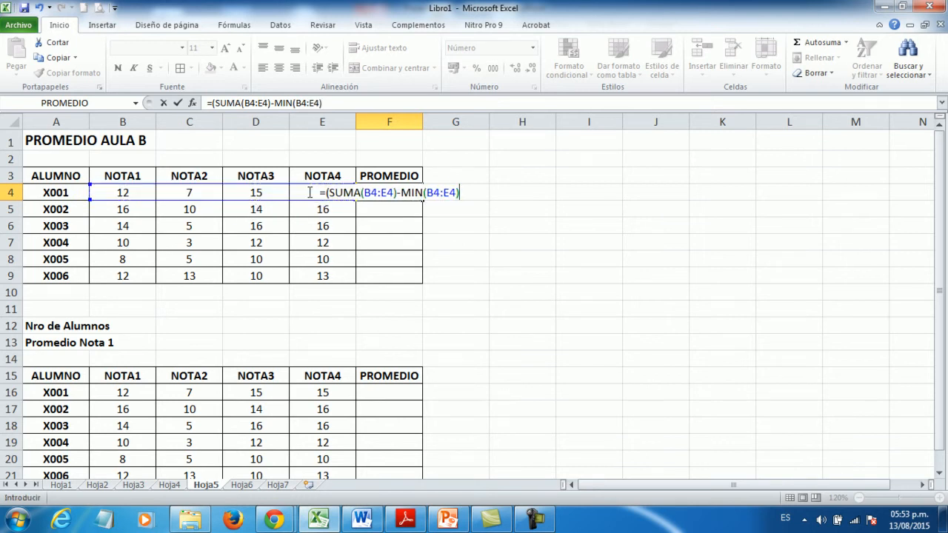
type(")")
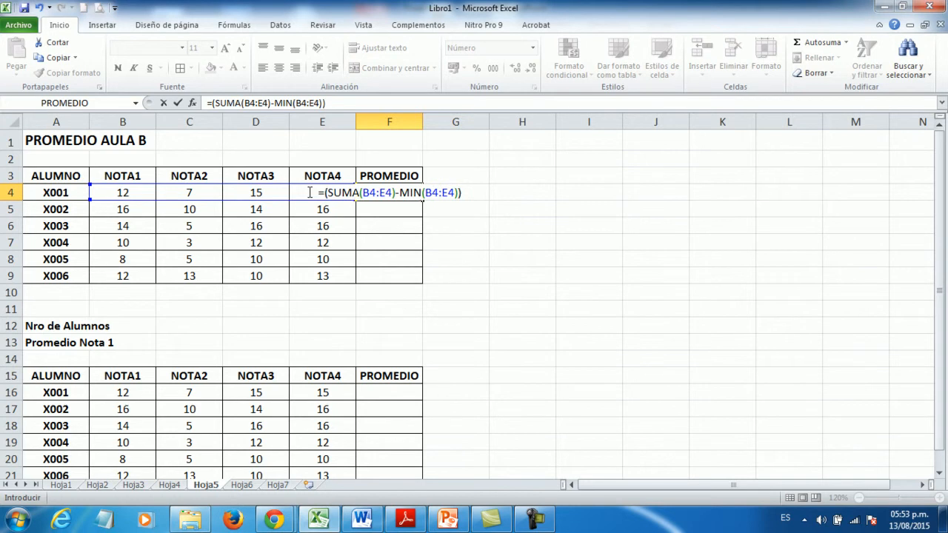
type("/")
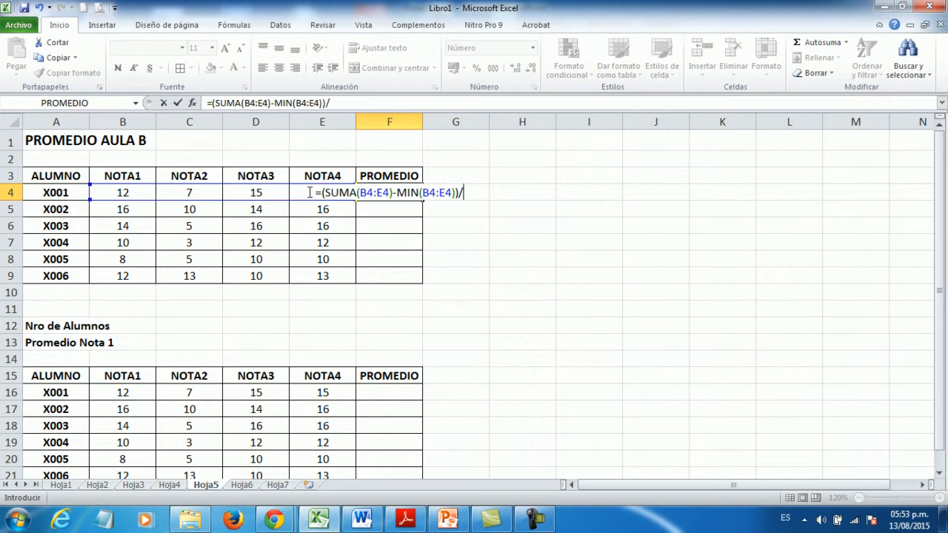
type("3")
key("Return")
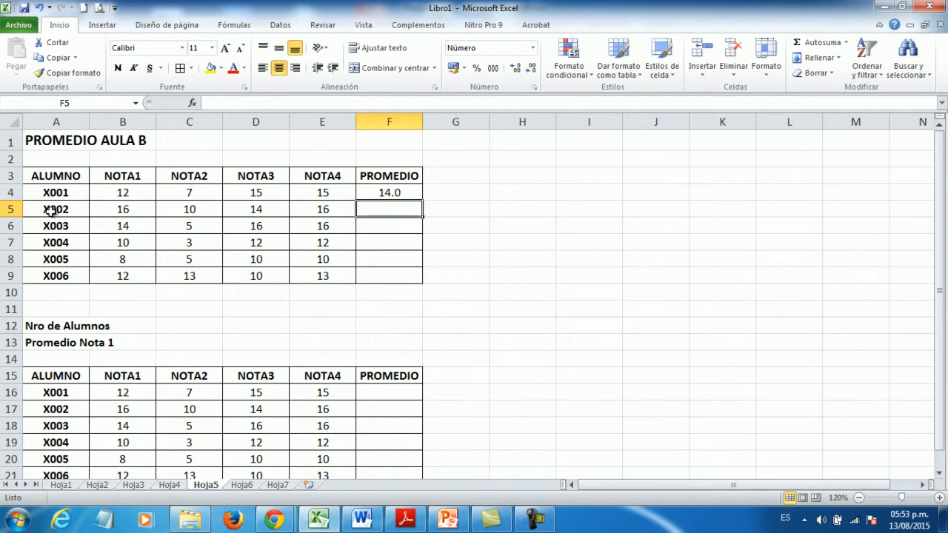
Fill the formula from F4 down to F9 for the remaining students
left_click(374, 191)
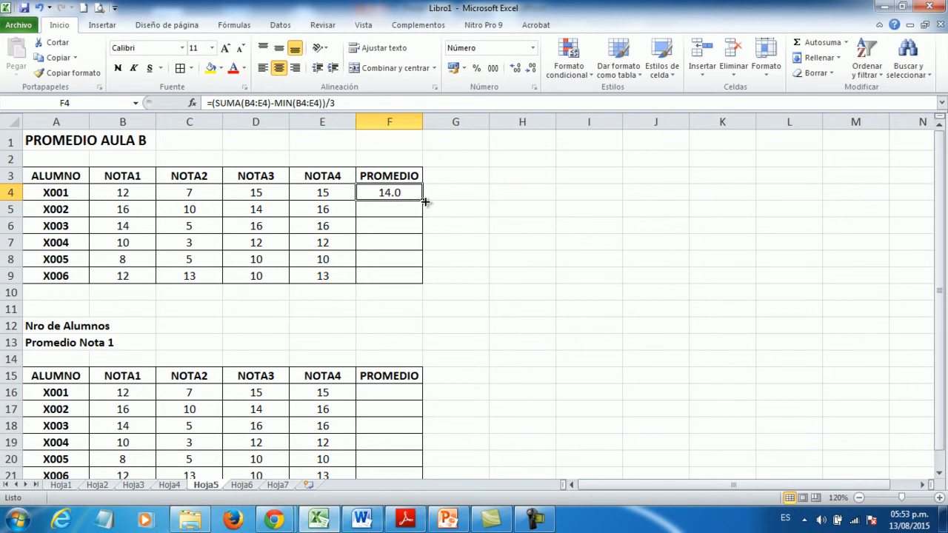
left_click_drag(425, 201, 423, 278)
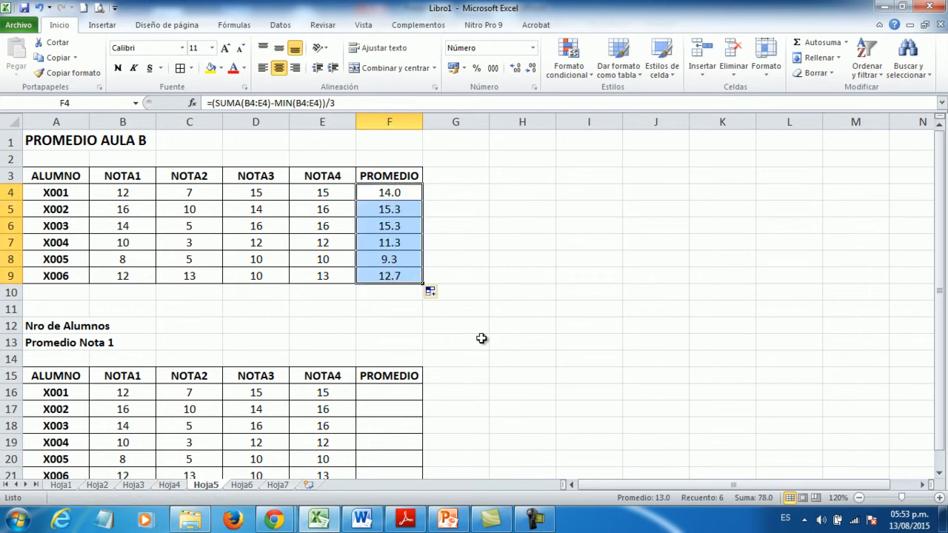
left_click(490, 224)
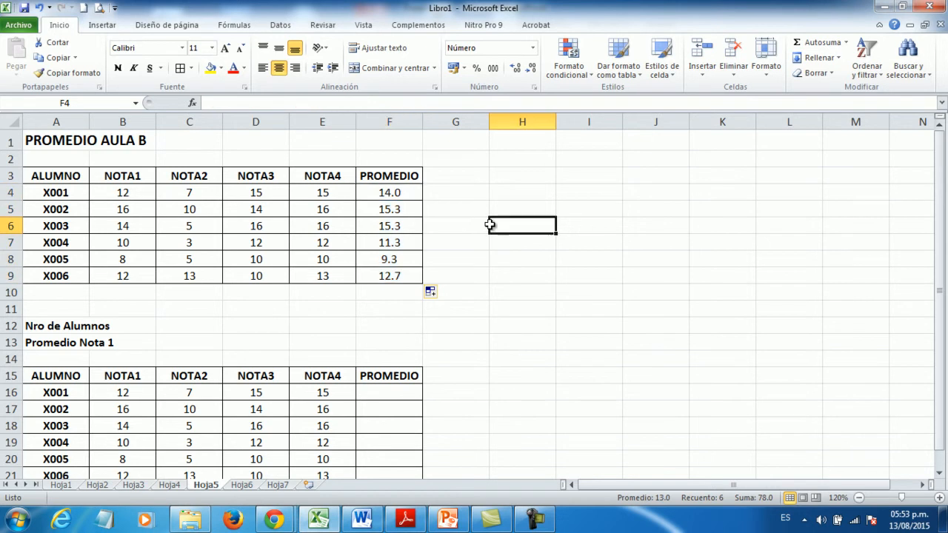
Count the students in C12, beside Nro de Alumnos, with =CONTARA(A4:A9)
left_click(64, 328)
left_click(168, 327)
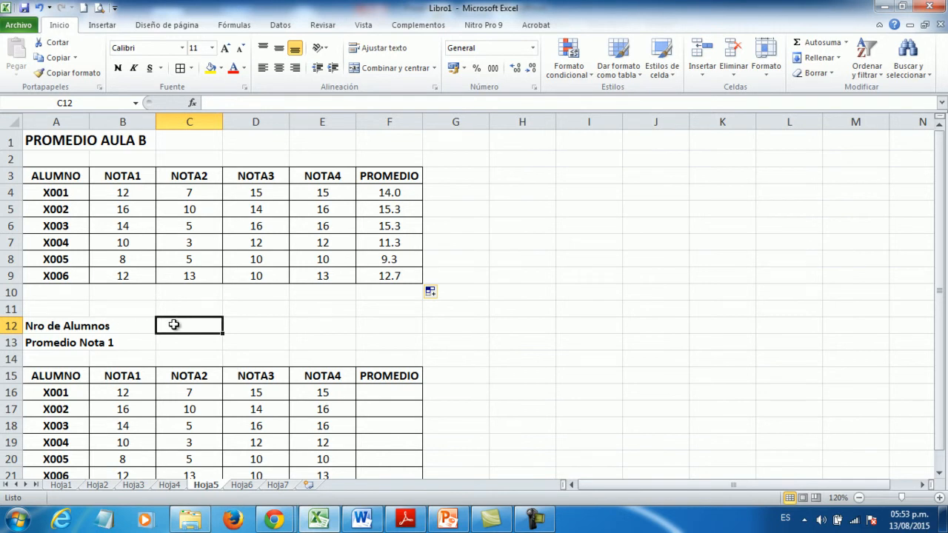
left_click(248, 328)
left_click(195, 326)
type("=CONTARA")
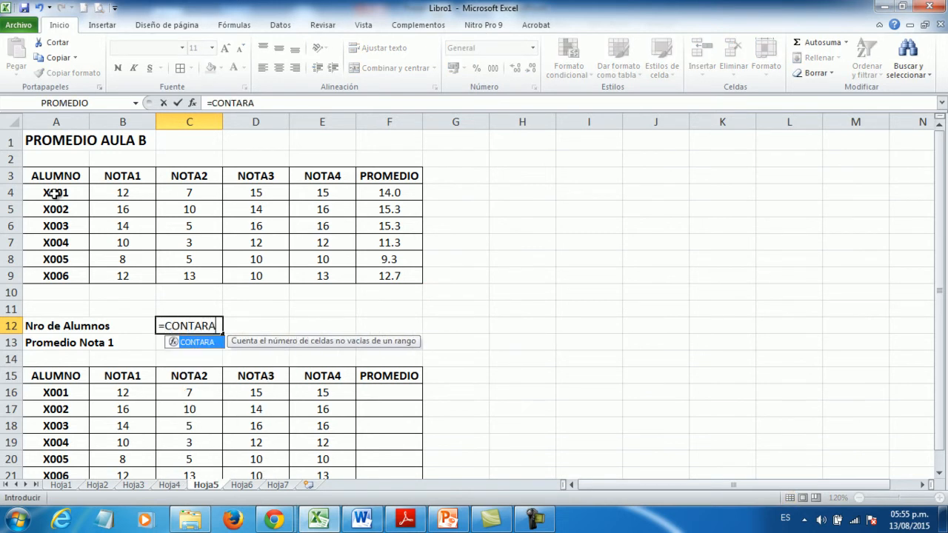
type("(")
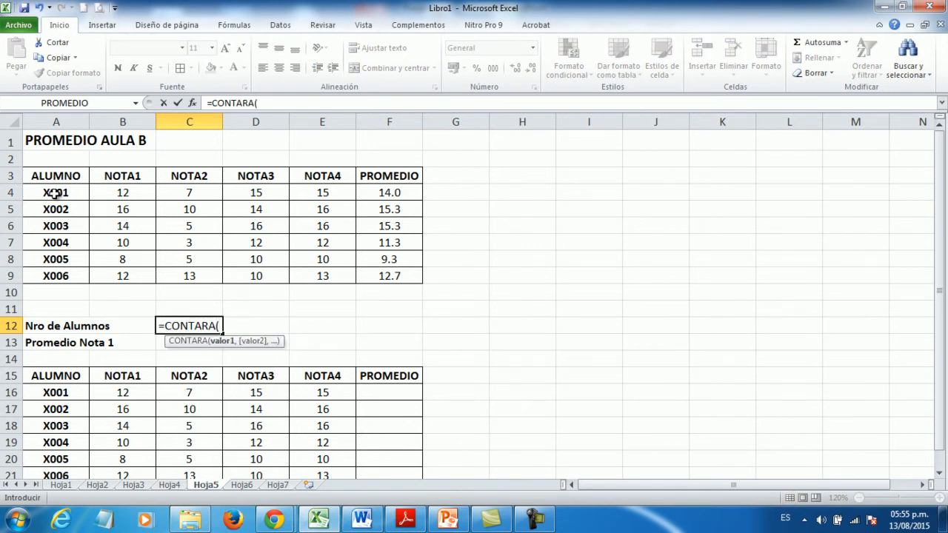
left_click_drag(75, 193, 71, 275)
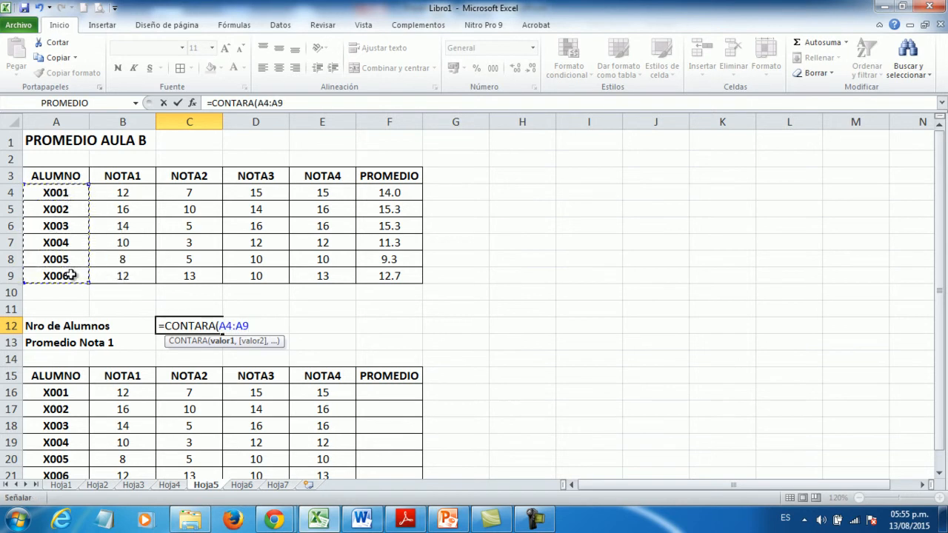
type(")")
key("Return")
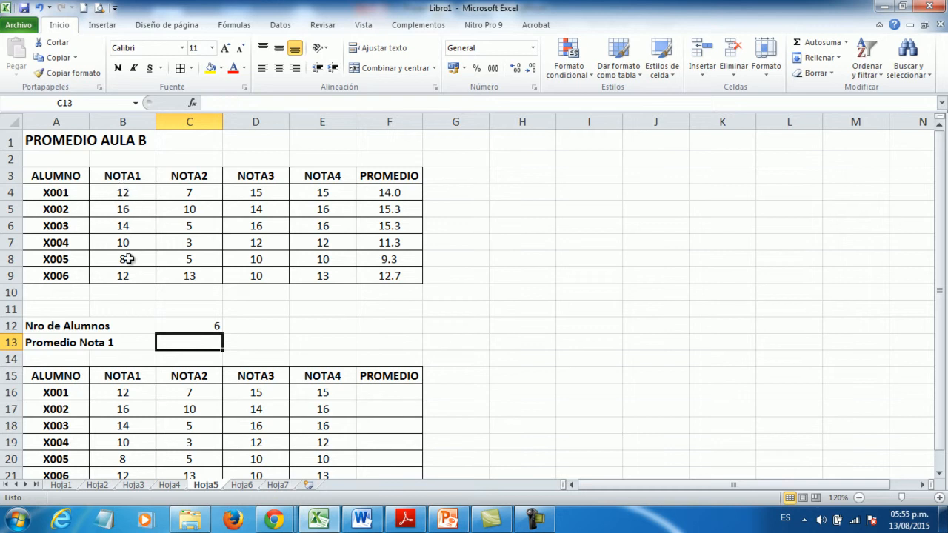
Try averaging the NOTA1 column directly below its grades in B10 with =PROMEDIO(B4:B9), and clear the cell again
left_click(136, 296)
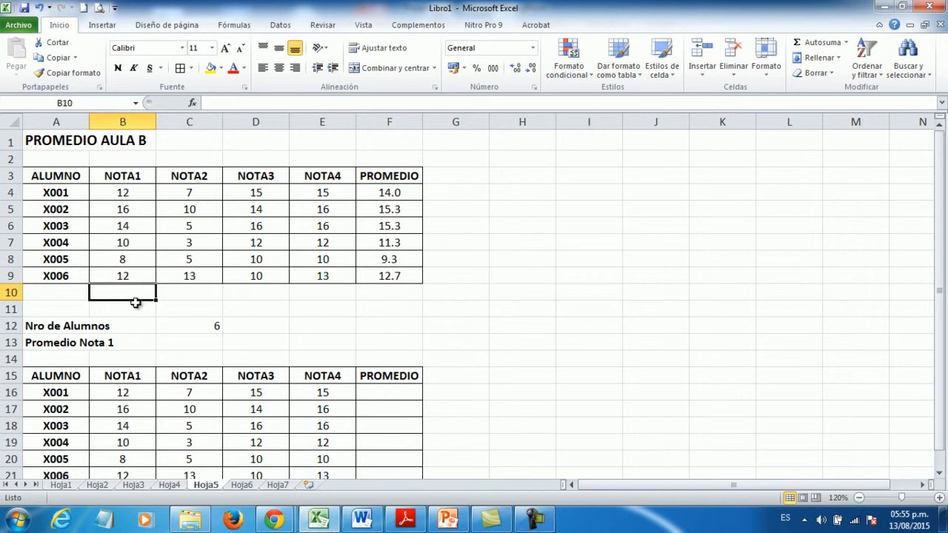
type("=PRO")
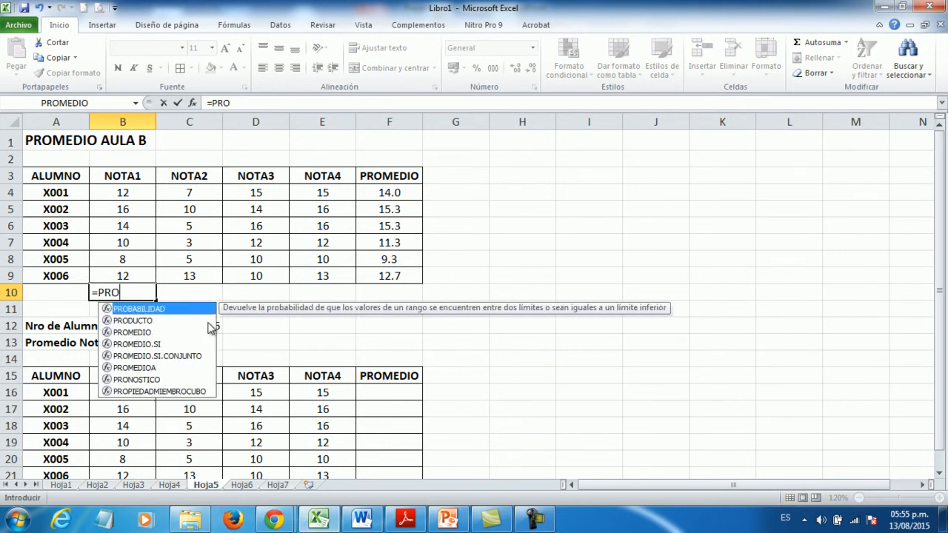
type("MEDIO(")
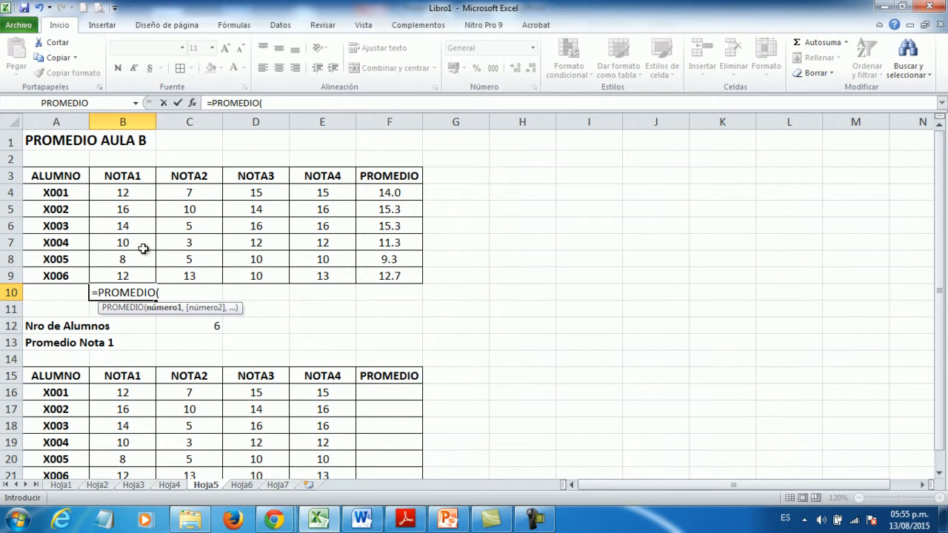
left_click_drag(123, 190, 125, 275)
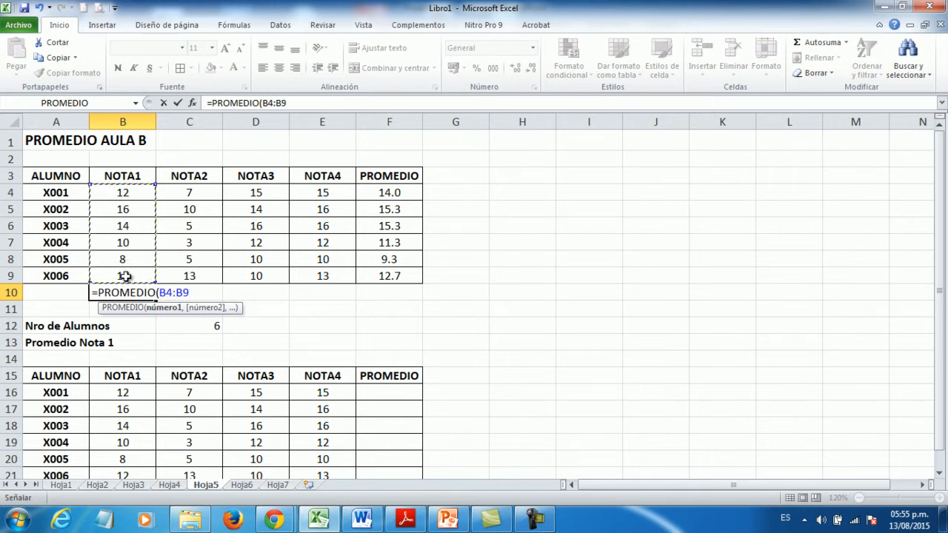
type(")")
key("Return")
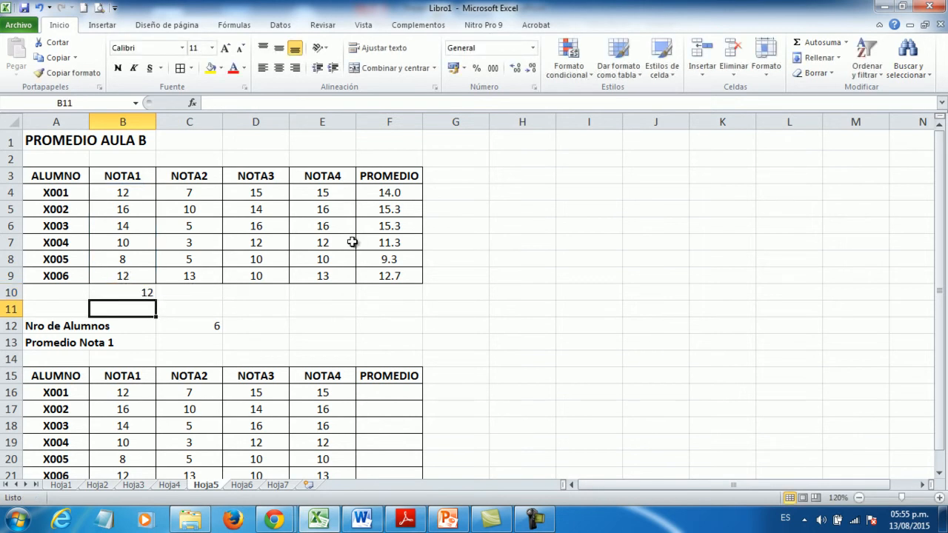
left_click(145, 293)
key("Delete")
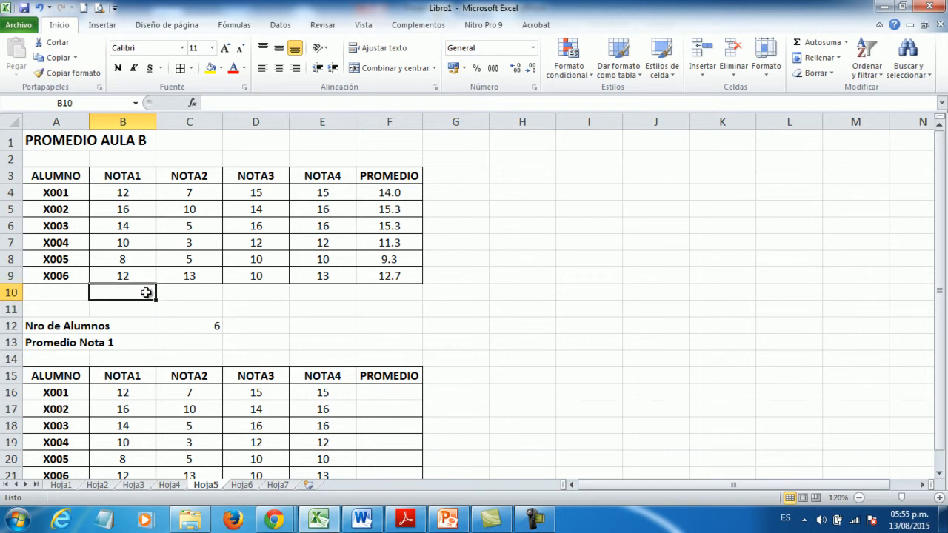
Calculate the NOTA1 average in C13, beside Promedio Nota 1, with =PROMEDIO(B4:B9)
left_click(194, 343)
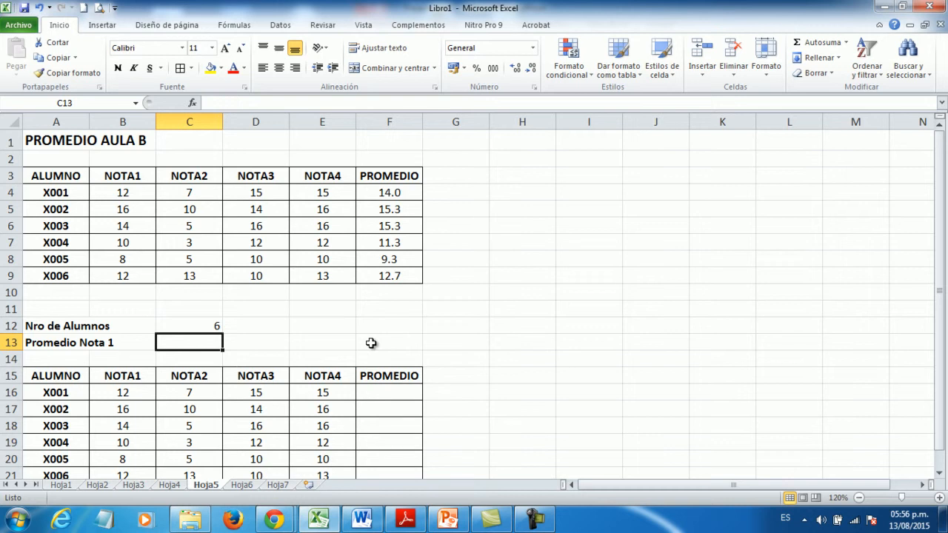
type("=PRO")
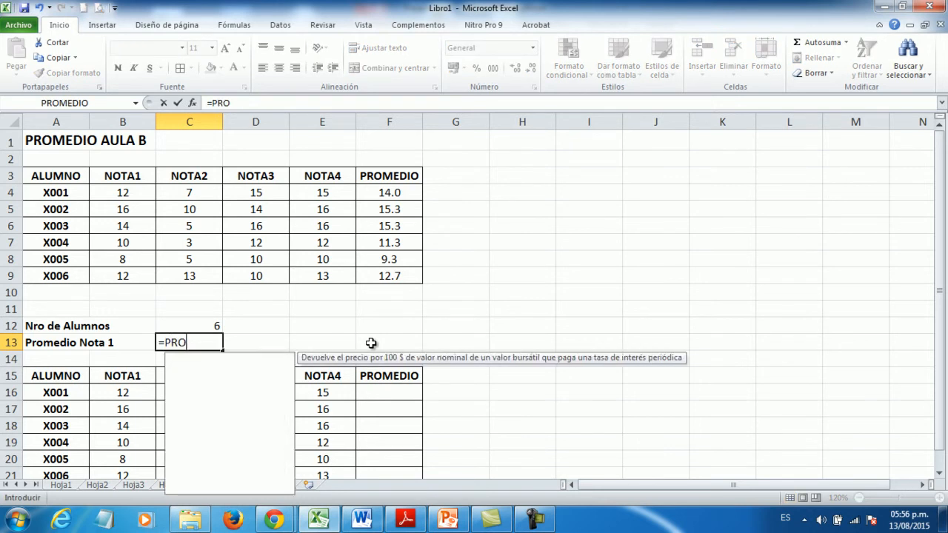
type("MEDIO(")
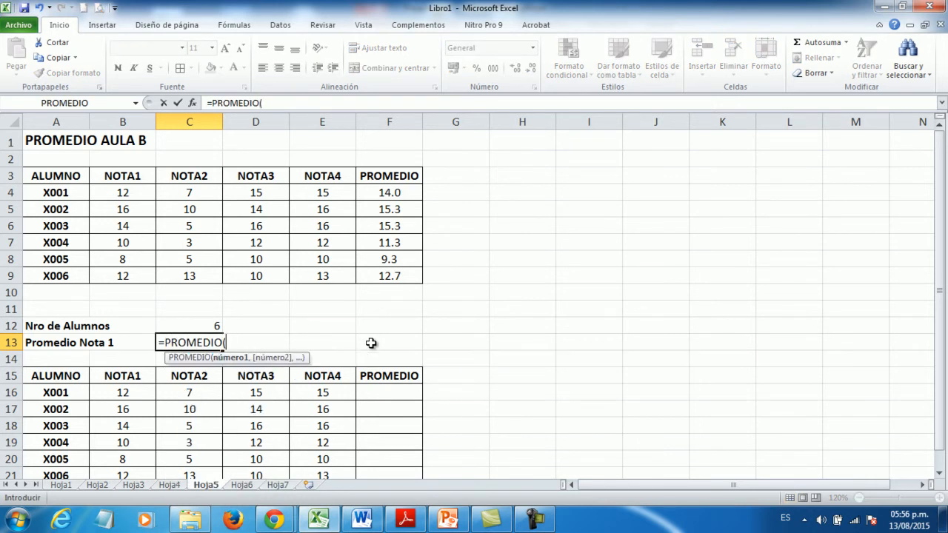
left_click_drag(127, 191, 128, 274)
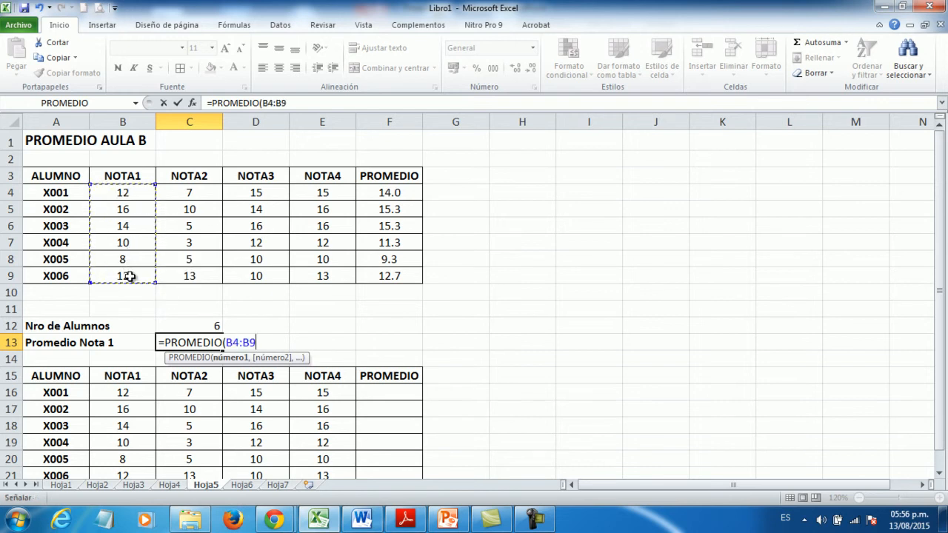
type(")")
key("Return")
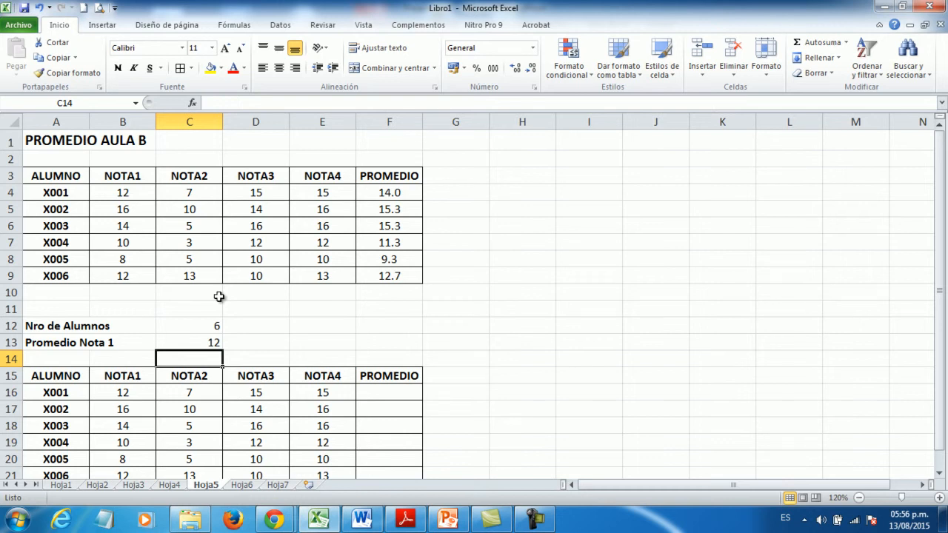
scroll(219, 297, "down", 1)
scroll(220, 300, "up", 1)
left_click(565, 293)
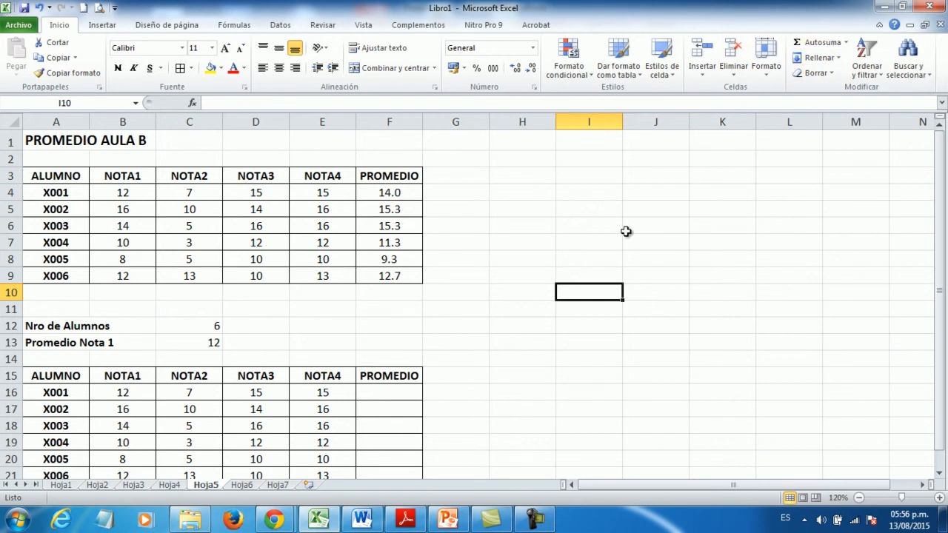
scroll(625, 232, "down", 2)
scroll(626, 232, "down", 1)
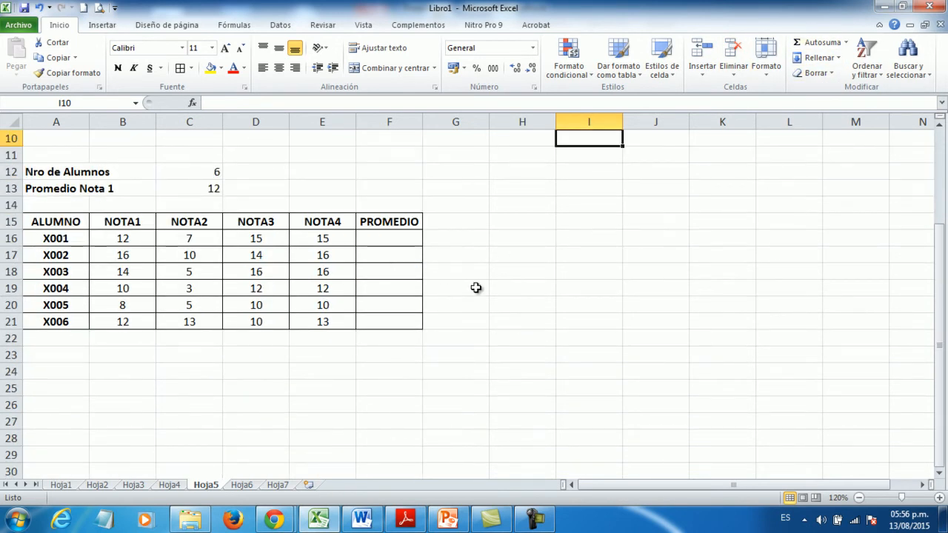
scroll(477, 286, "up", 2)
scroll(477, 287, "up", 1)
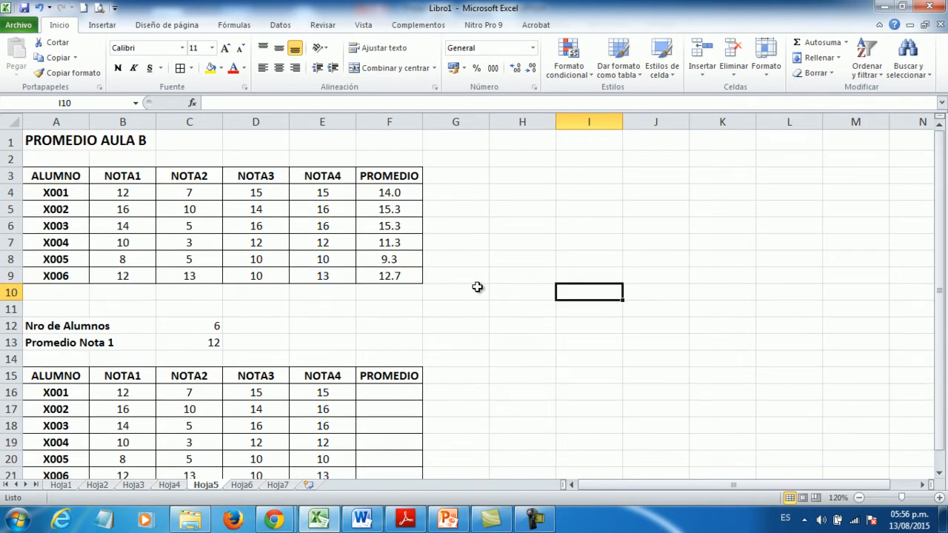
left_click(846, 43)
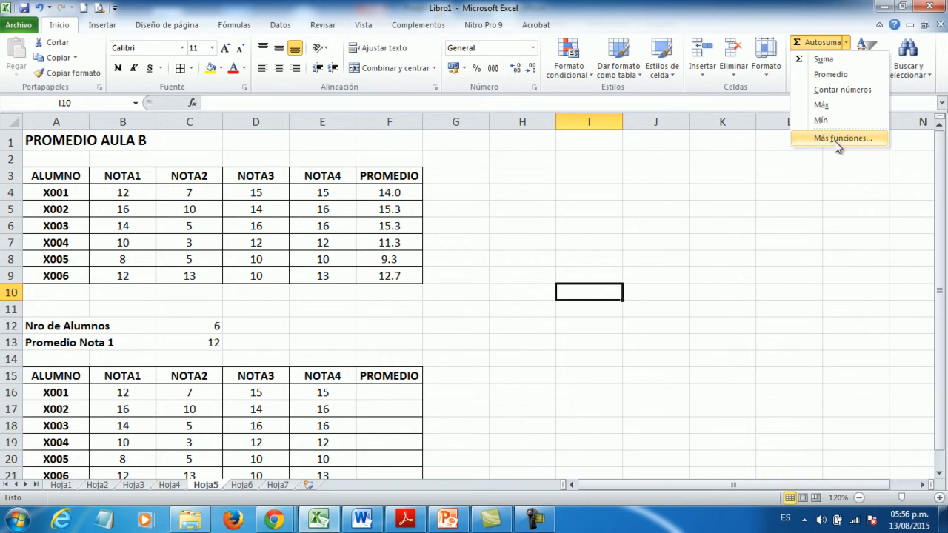
key("Escape")
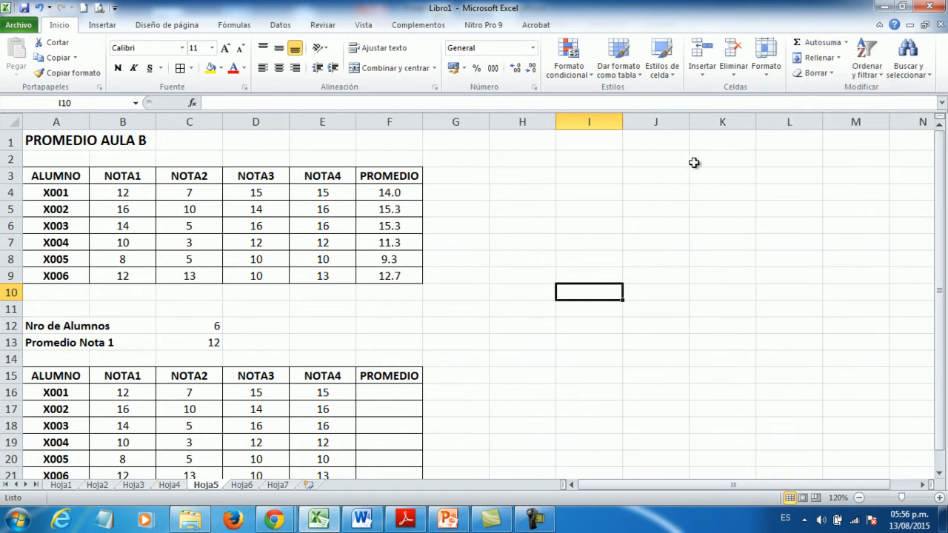
Insert the Promedio AutoSum function in F16 to average X001's grades over B16:E16
left_click(388, 394)
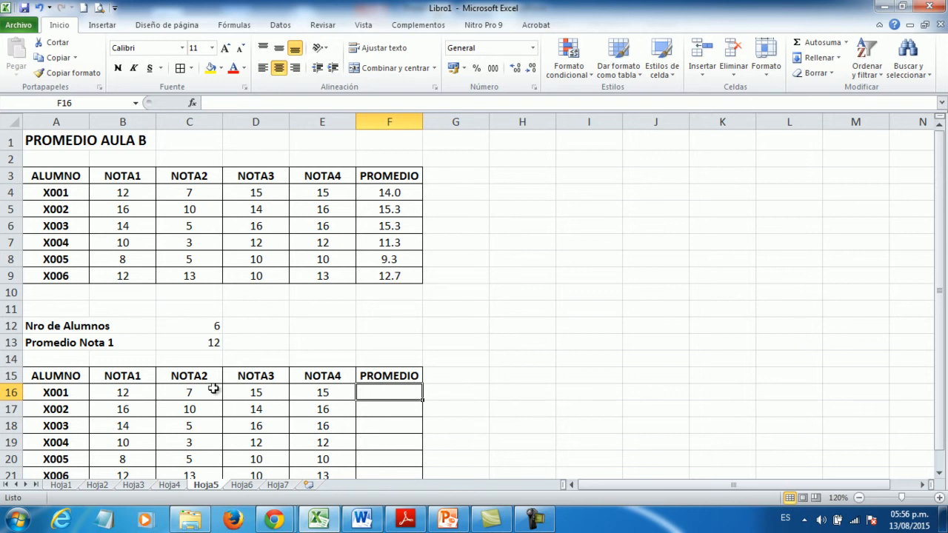
left_click(846, 43)
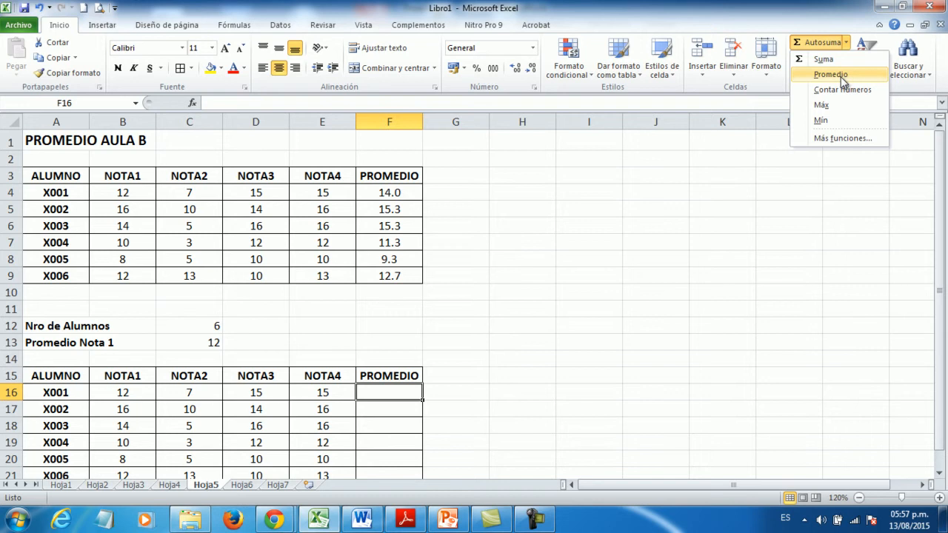
left_click(588, 334)
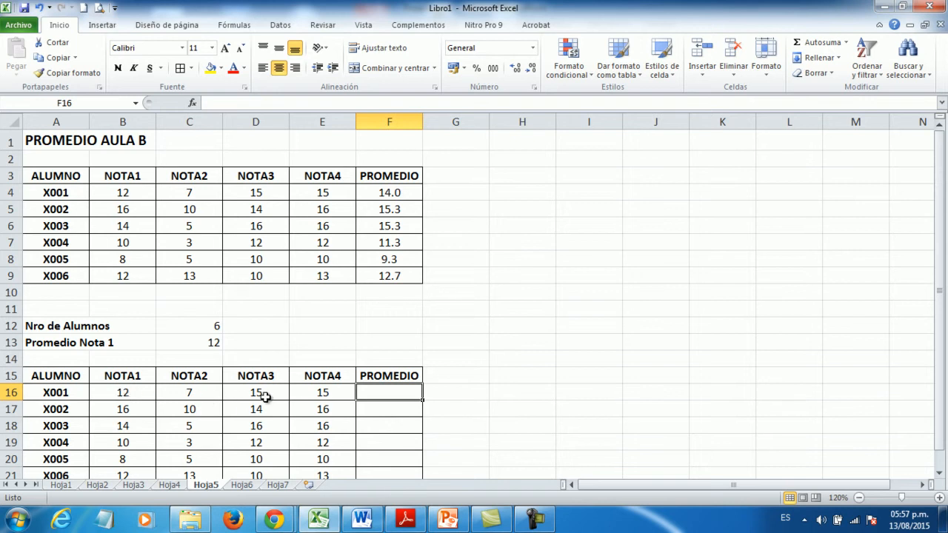
left_click(845, 43)
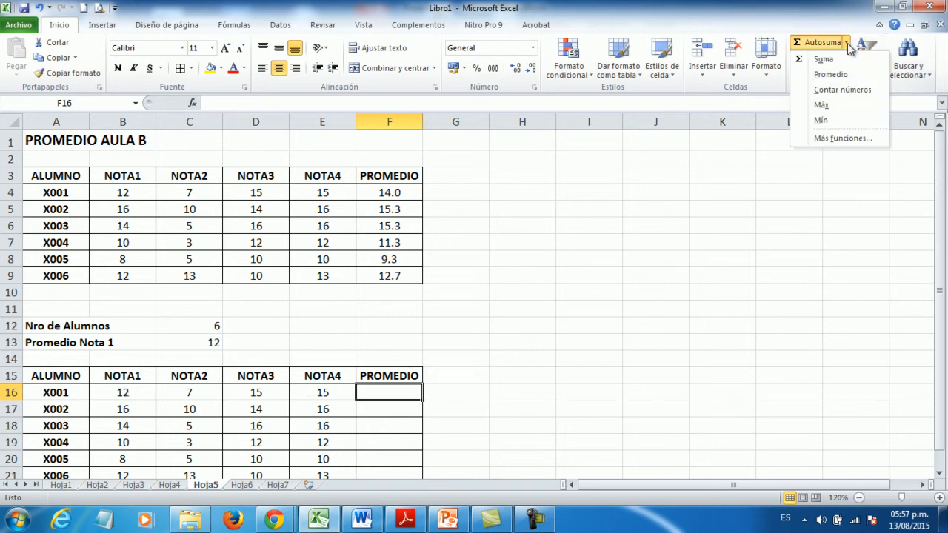
left_click(830, 75)
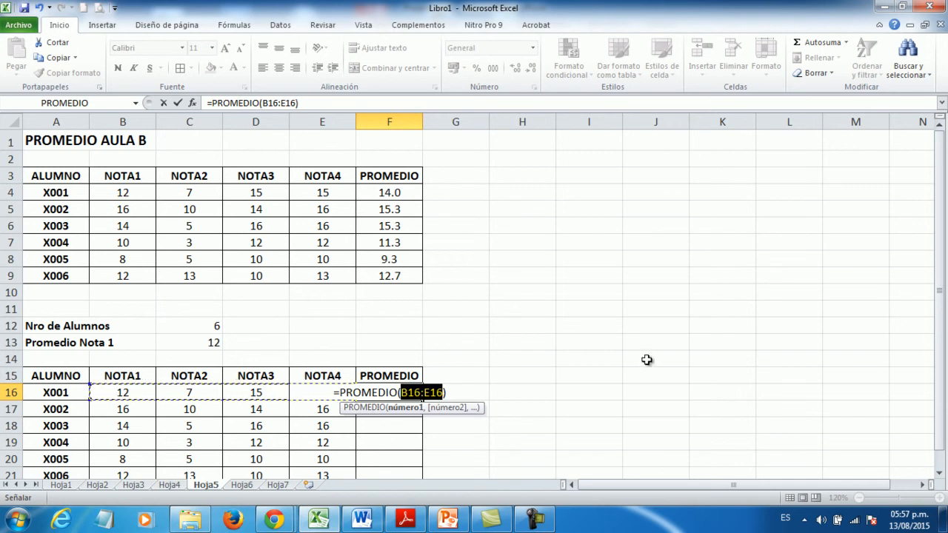
key("Return")
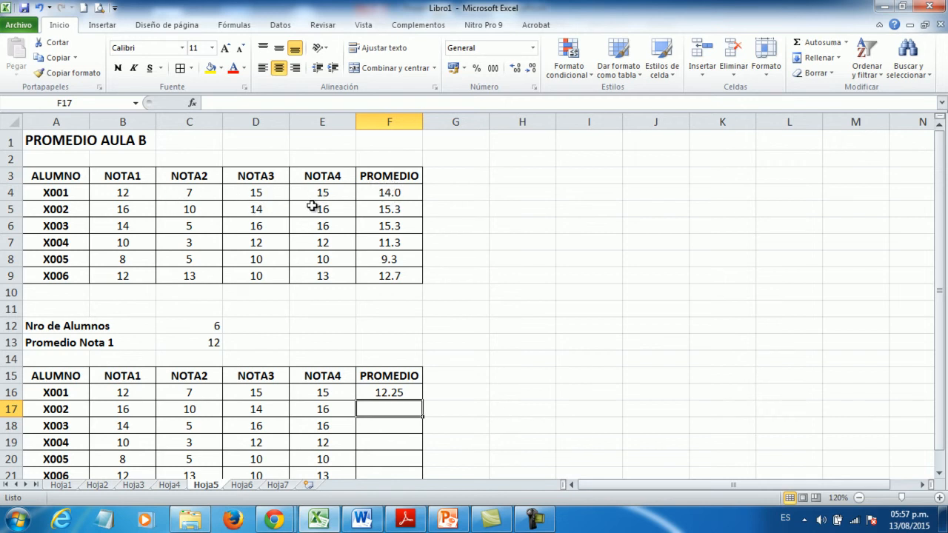
Insert the Promedio AutoSum function in F17 and set its range to X002's grades B17:E17
scroll(527, 347, "down", 1)
scroll(527, 347, "down", 1)
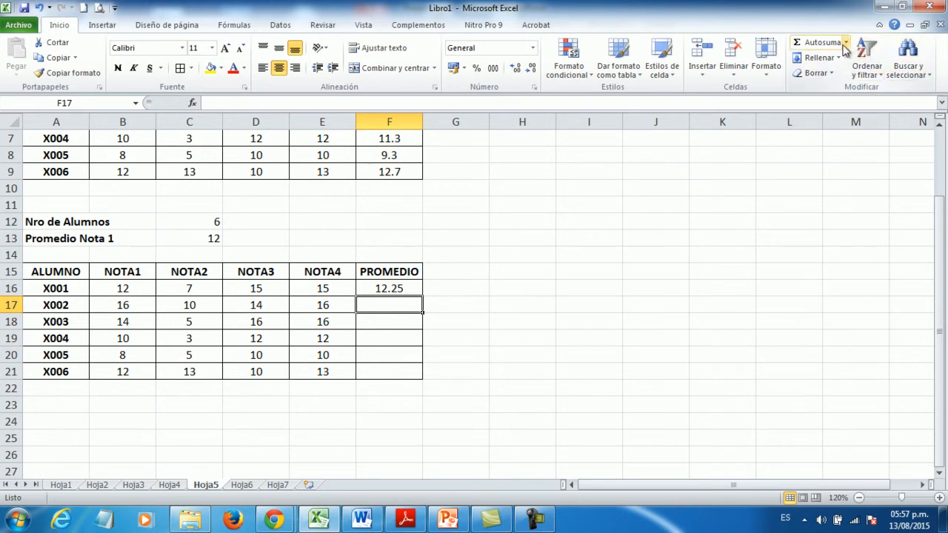
left_click(845, 43)
left_click(829, 74)
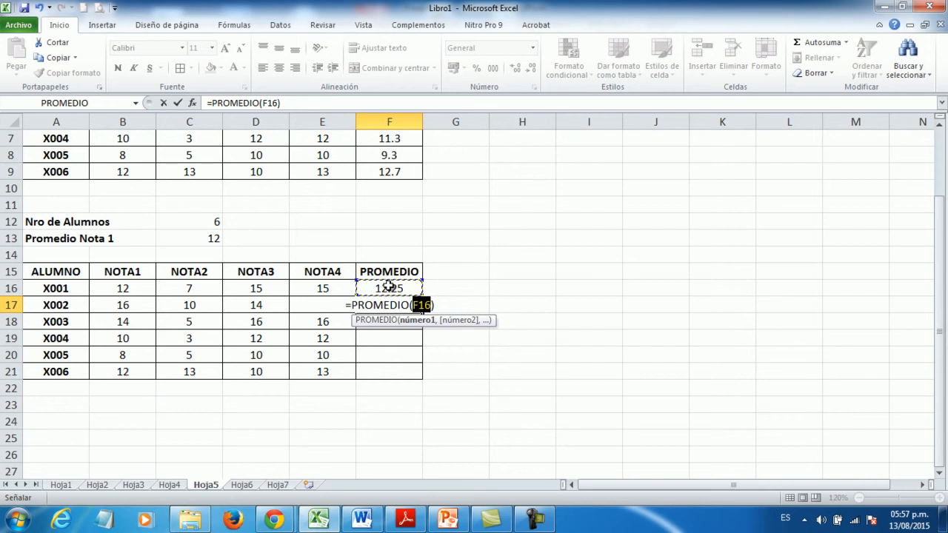
left_click_drag(378, 294, 323, 308)
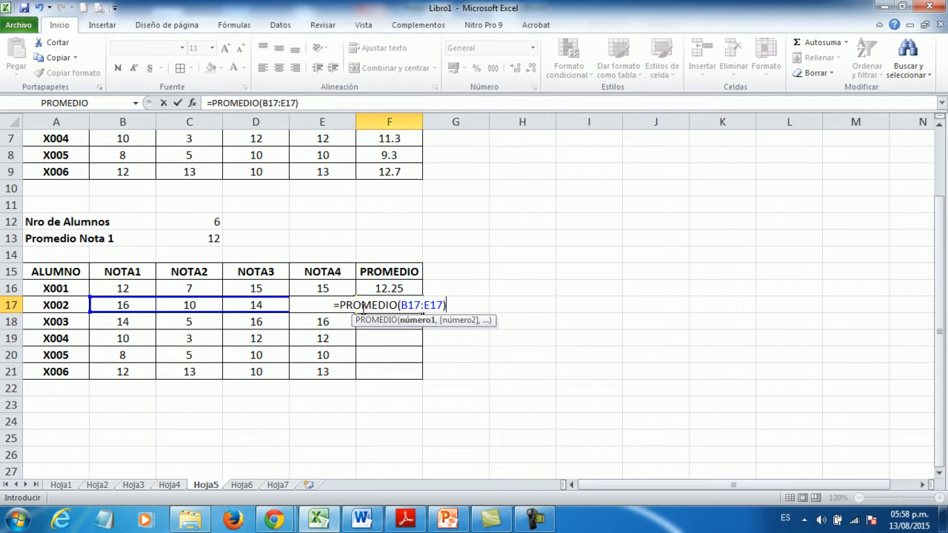
left_click_drag(364, 305, 363, 305)
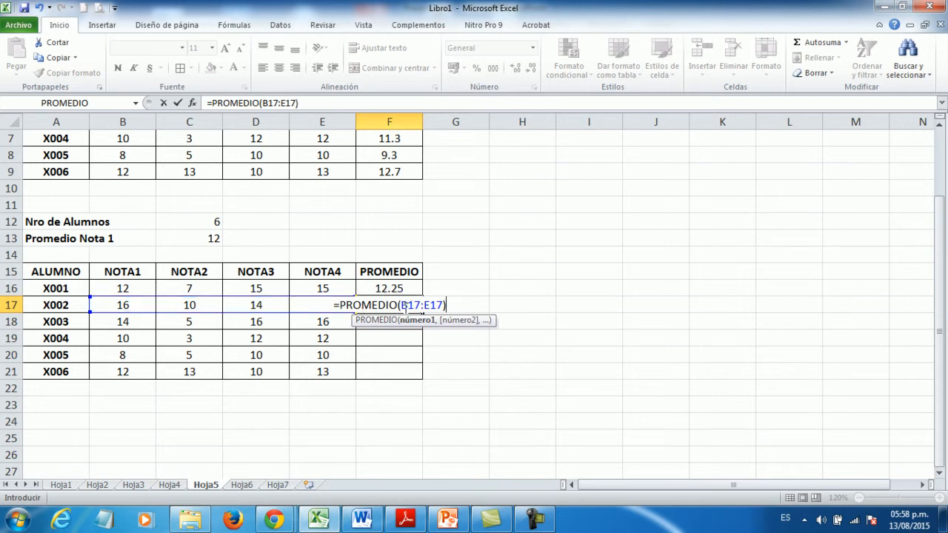
key("Return")
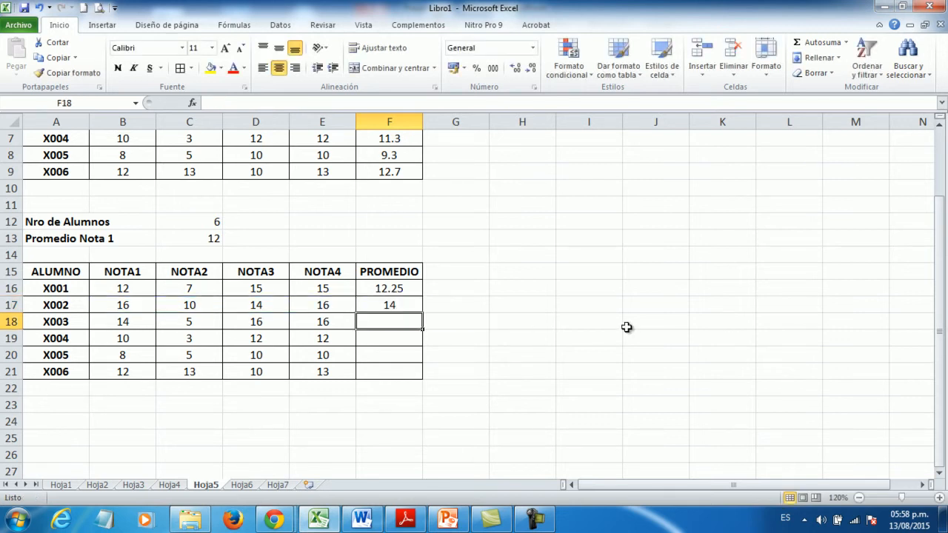
Fill the average formula from F17 down to F21 for the remaining students in the second table
left_click(417, 305)
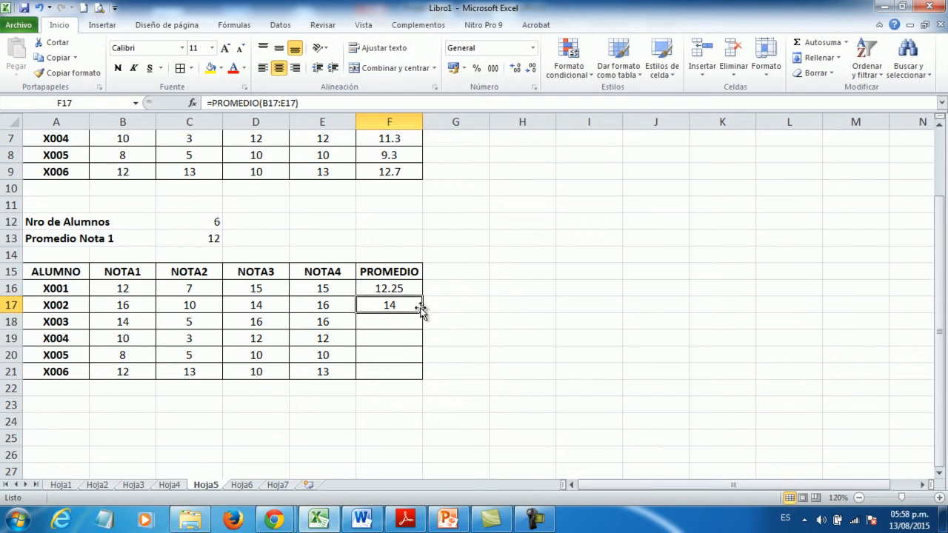
left_click_drag(423, 311, 423, 374)
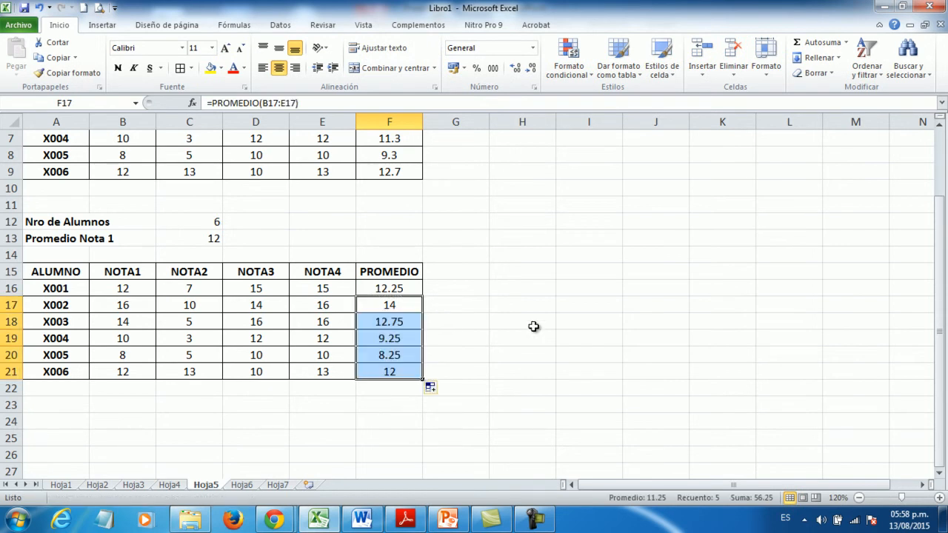
left_click(570, 309)
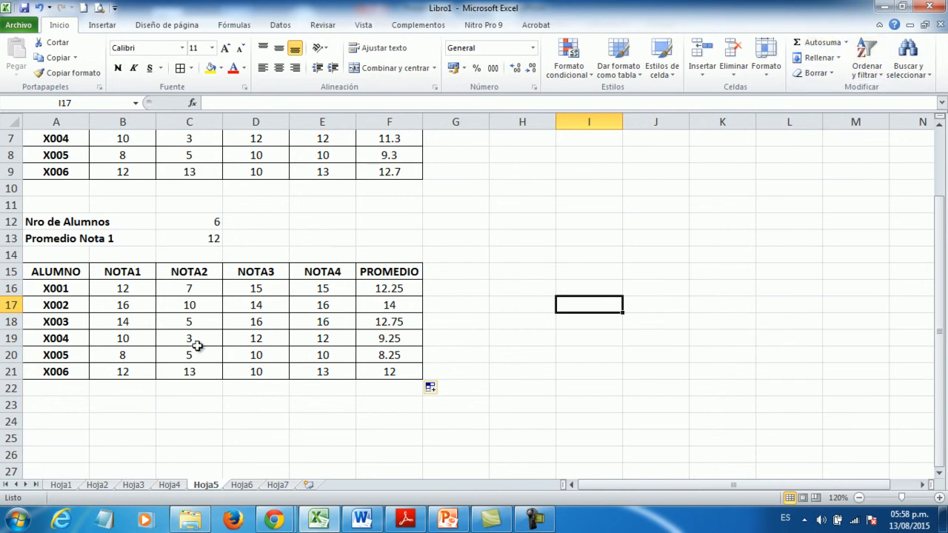
left_click(119, 390)
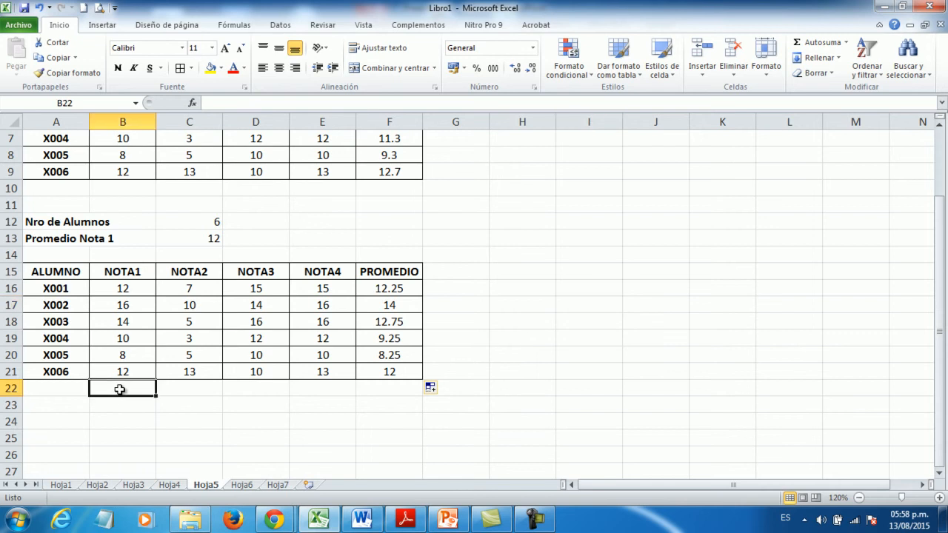
left_click(820, 45)
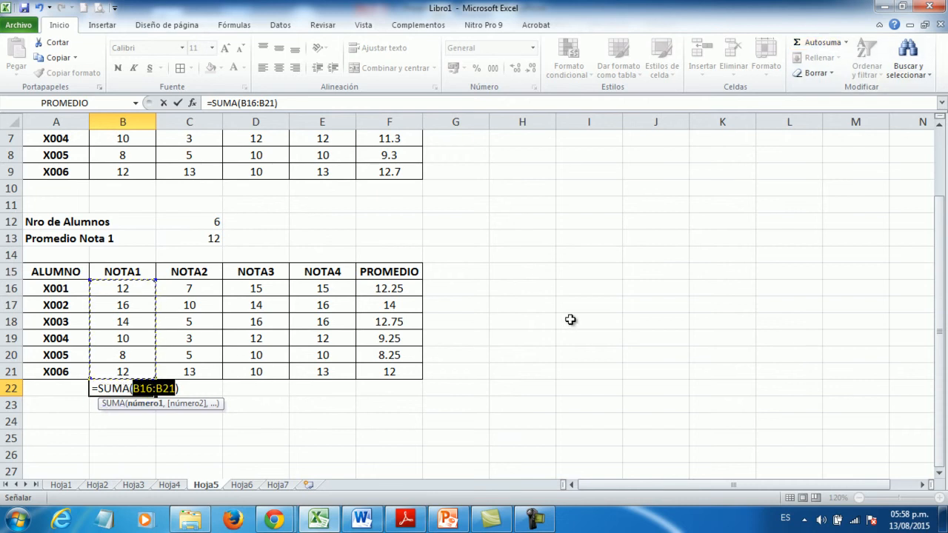
key("Escape")
left_click(258, 439)
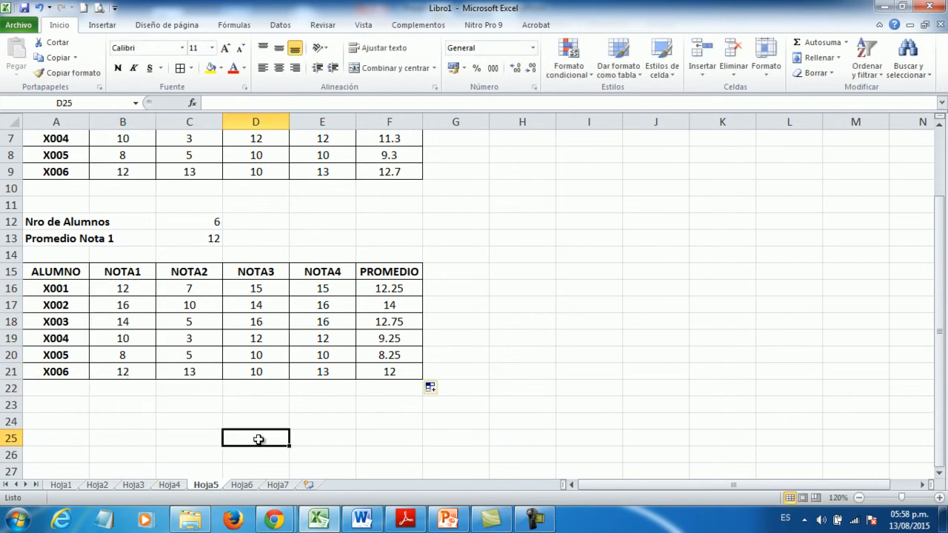
Enter the label "Mayores notas" in A23 and widen column A to fit it
left_click(46, 409)
type("mAYORES")
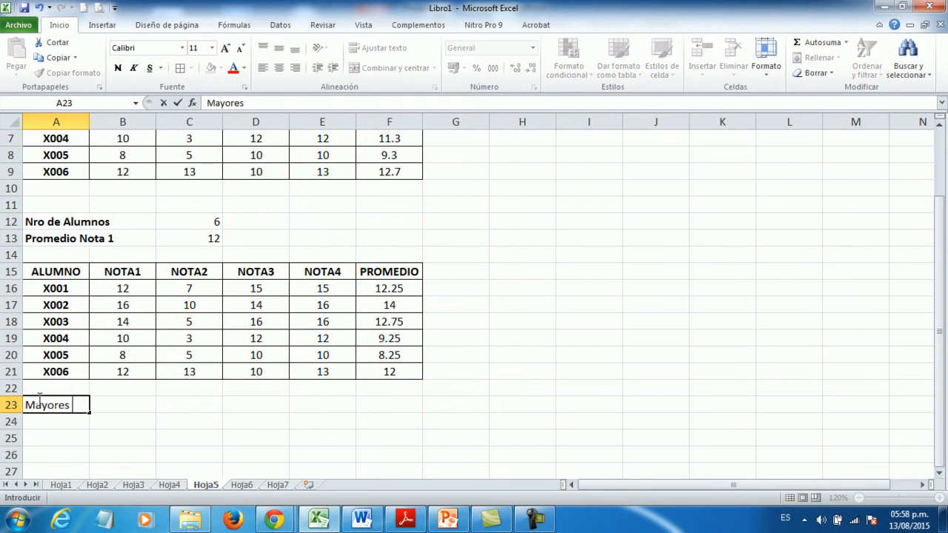
key("Return")
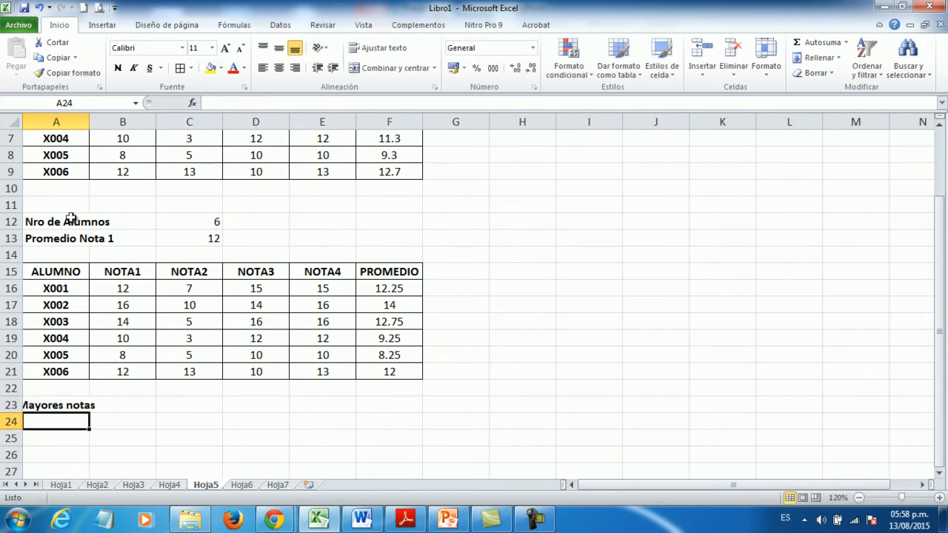
left_click_drag(90, 122, 111, 123)
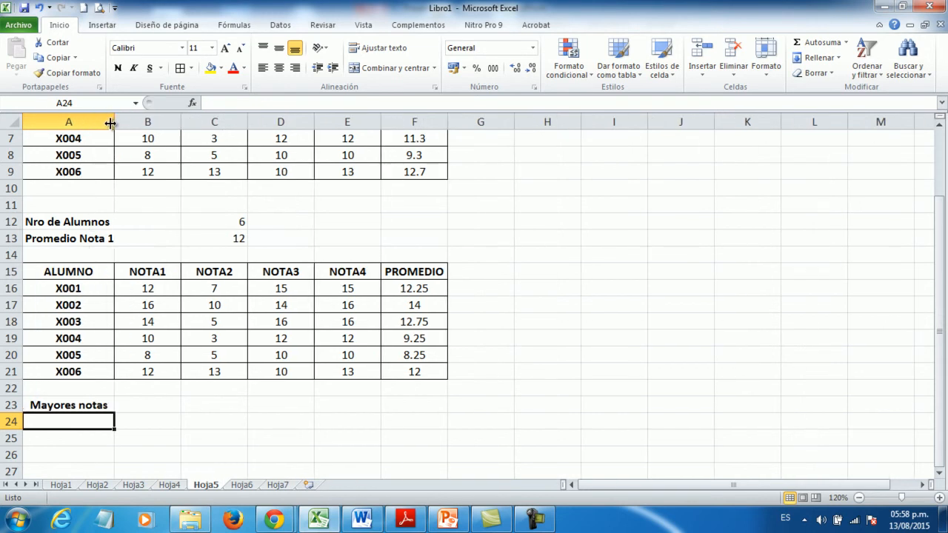
Insert the Máx AutoSum function in B23 over the NOTA1 grades B16:B21 and fill it across to E23
left_click(144, 406)
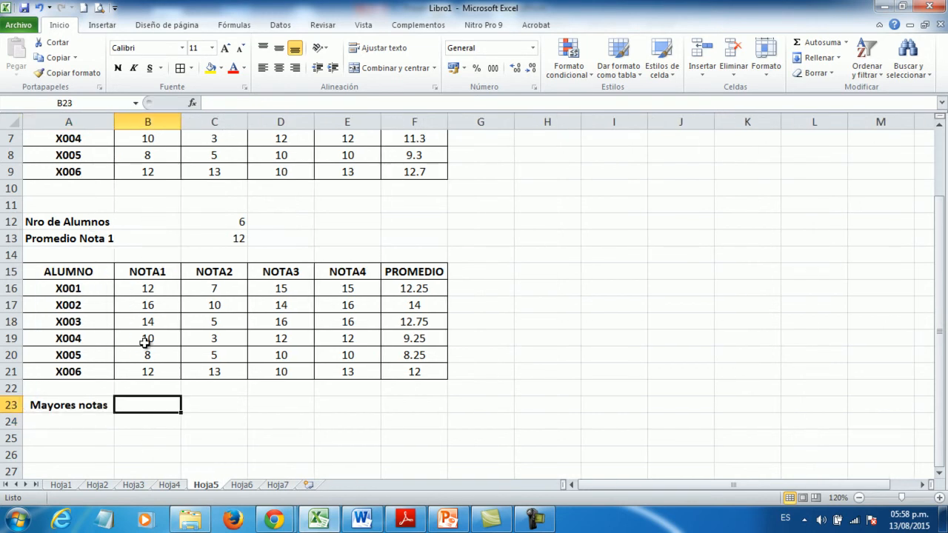
left_click(846, 43)
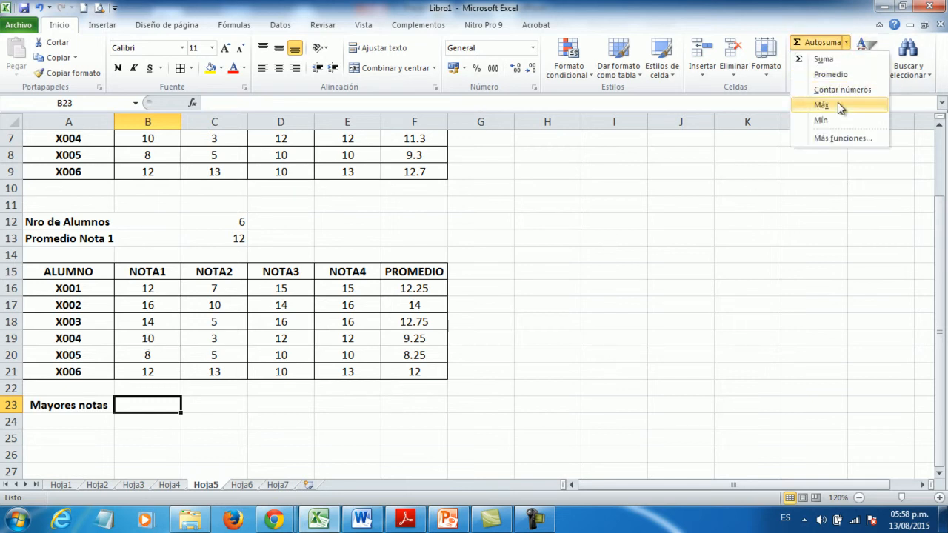
left_click(837, 102)
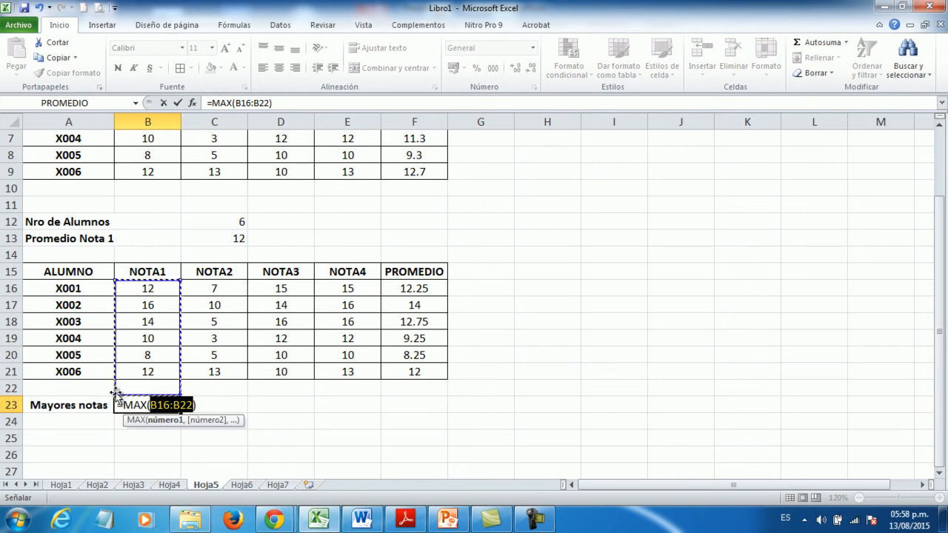
left_click_drag(115, 394, 120, 382)
key("Return")
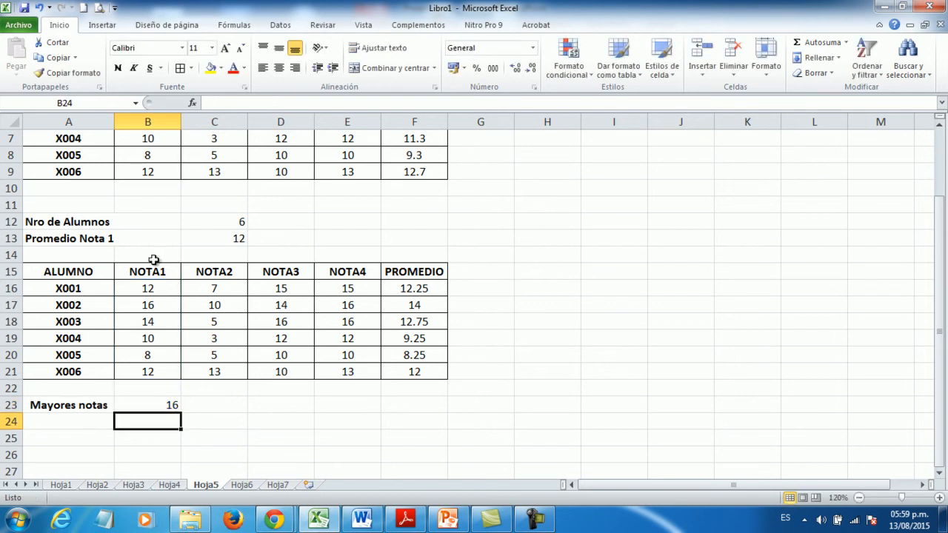
left_click(165, 405)
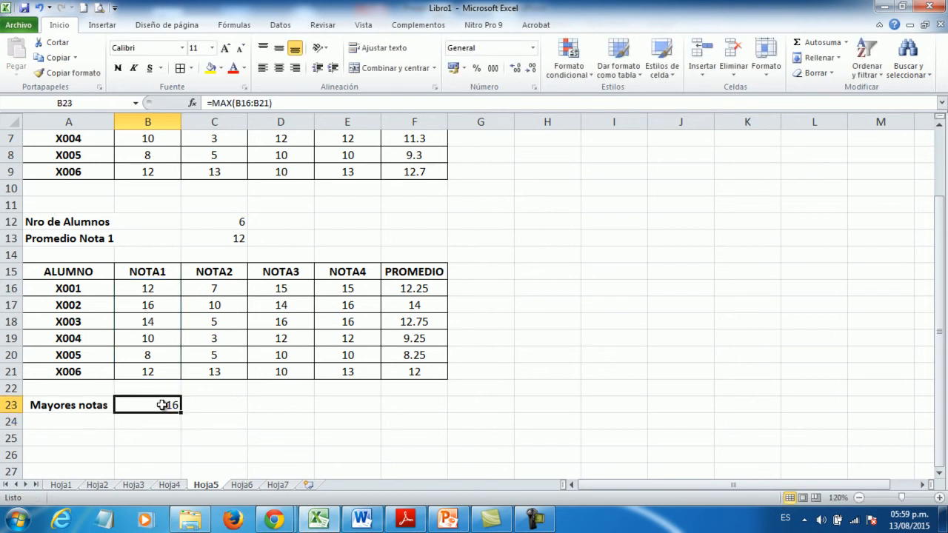
left_click_drag(180, 413, 352, 418)
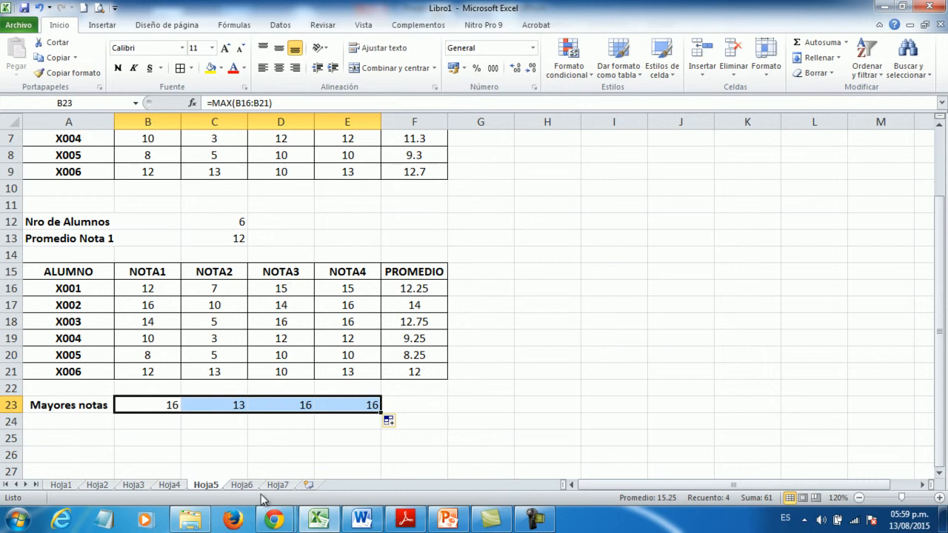
Enter the label "Mínima nota" in A24, below Mayores notas
left_click(53, 423)
type("M")
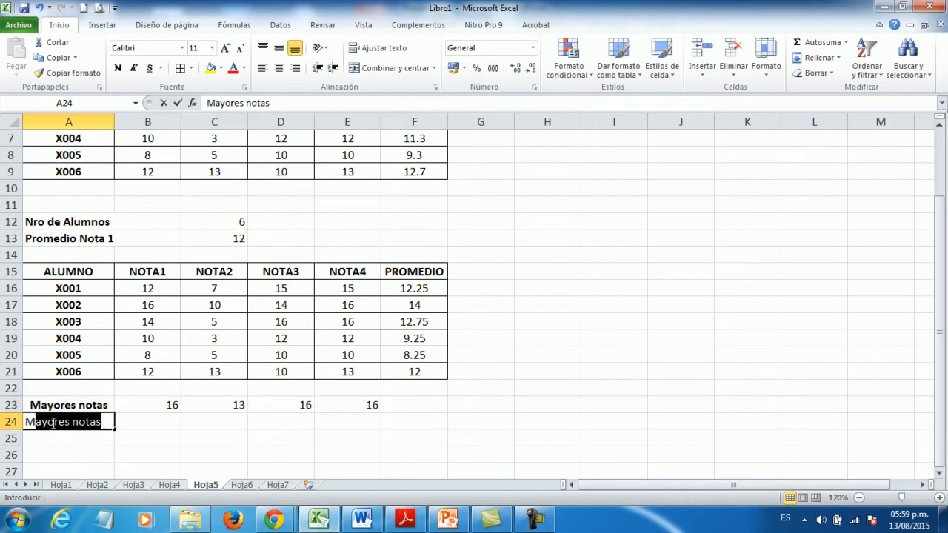
type("ínima nota")
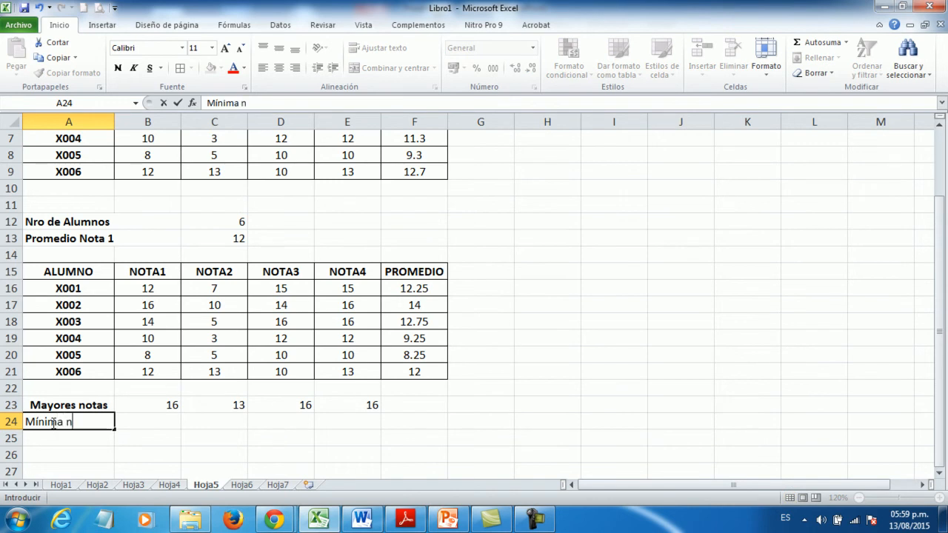
key("Return")
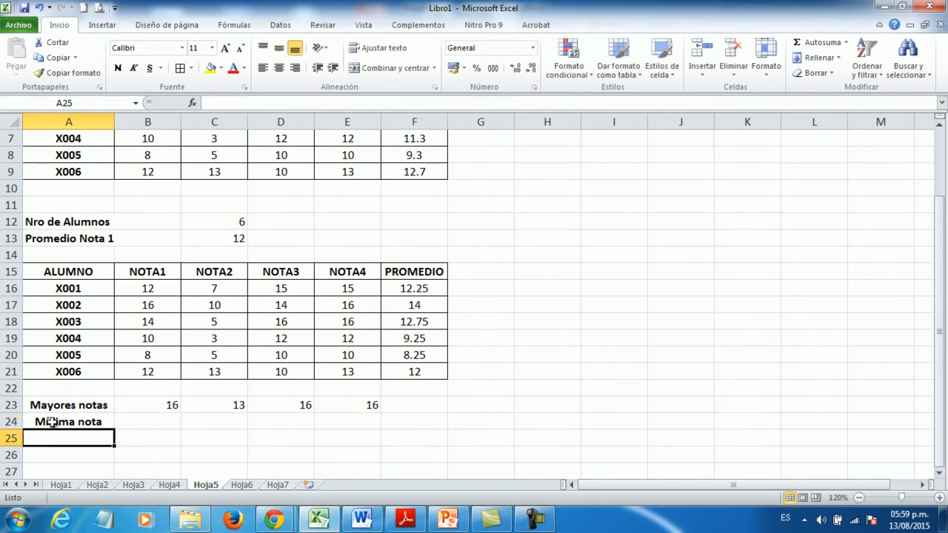
Insert the Mín AutoSum function in B24 and set its range to the NOTA1 grades B16:B21
left_click(156, 424)
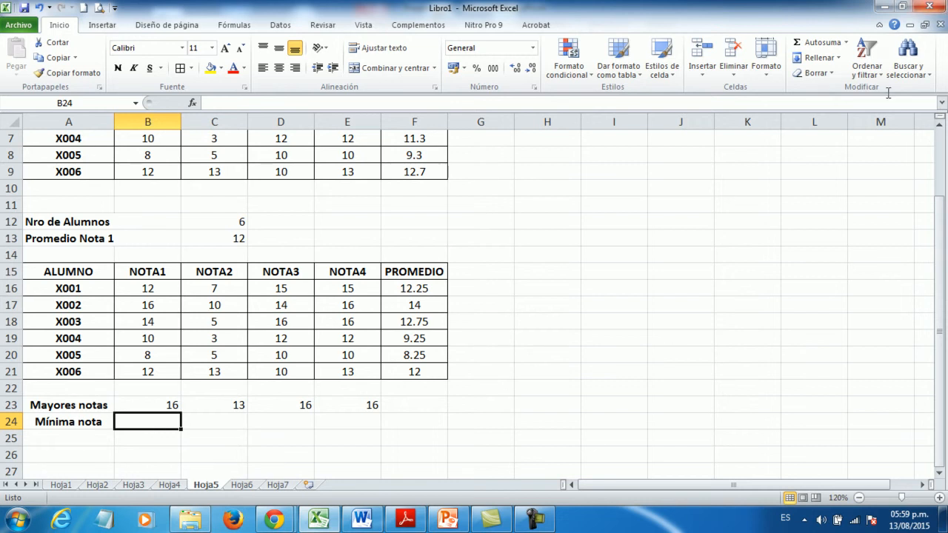
left_click(847, 45)
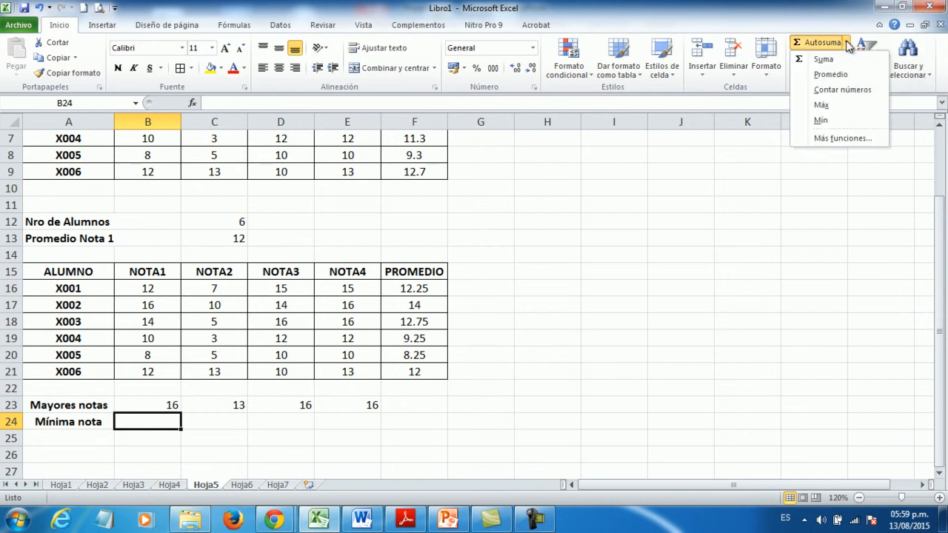
left_click(822, 120)
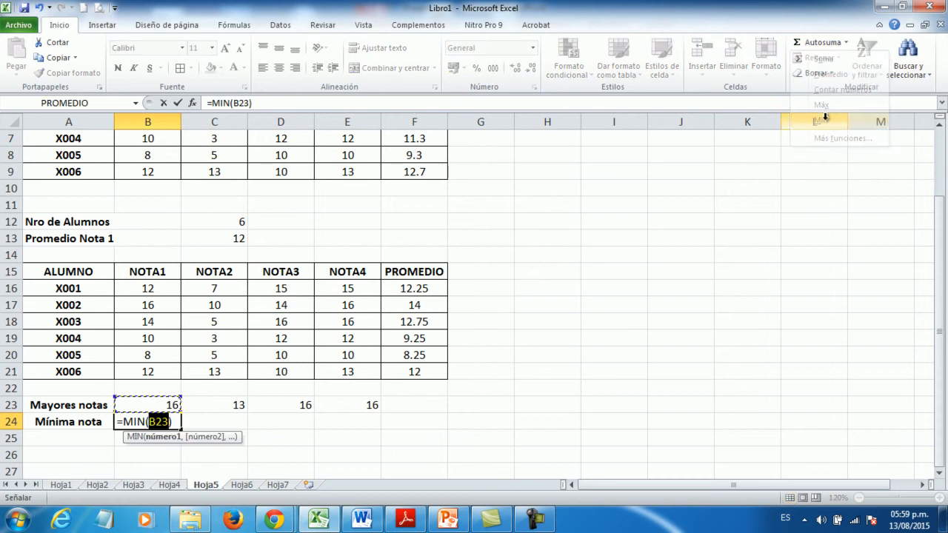
left_click(150, 400)
left_click_drag(149, 400, 169, 381)
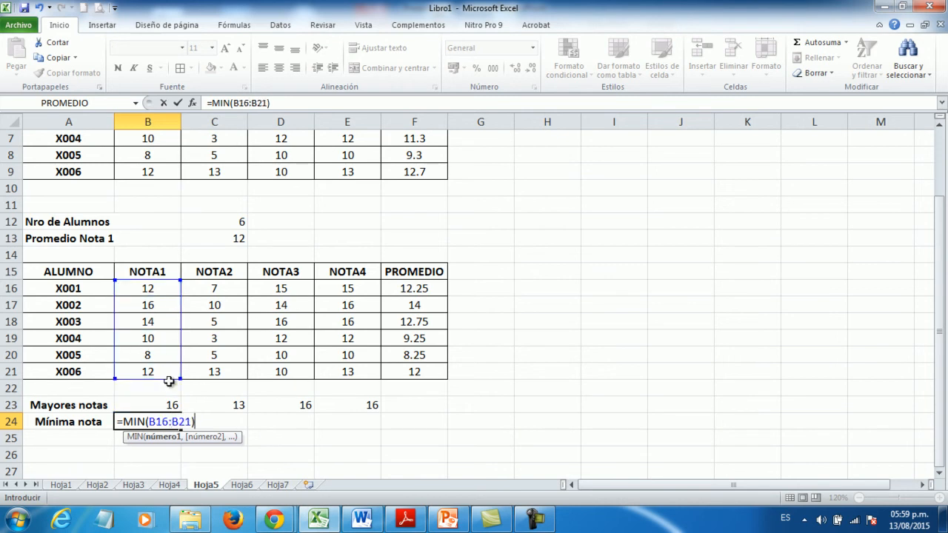
key("Return")
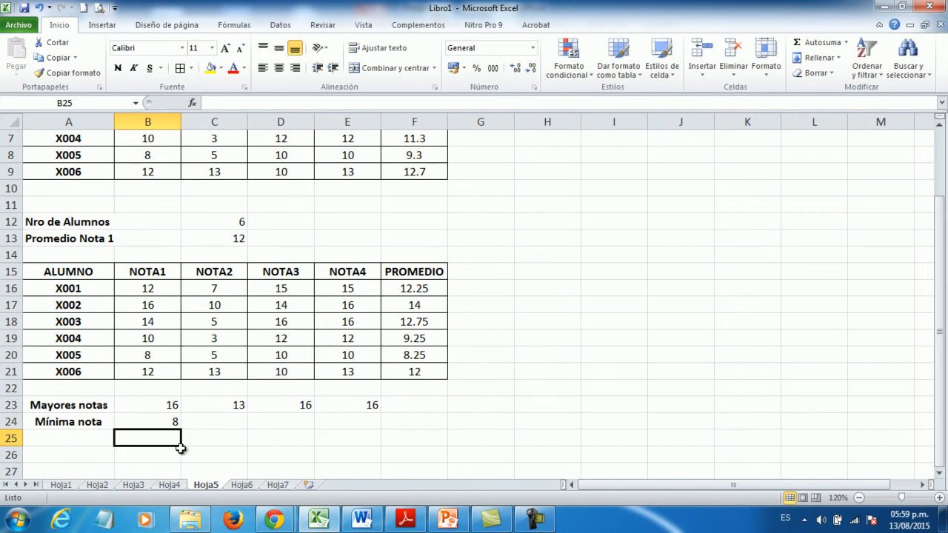
Fill the minimum formula from B24 across to E24 for the other grade columns
left_click_drag(180, 446, 368, 449)
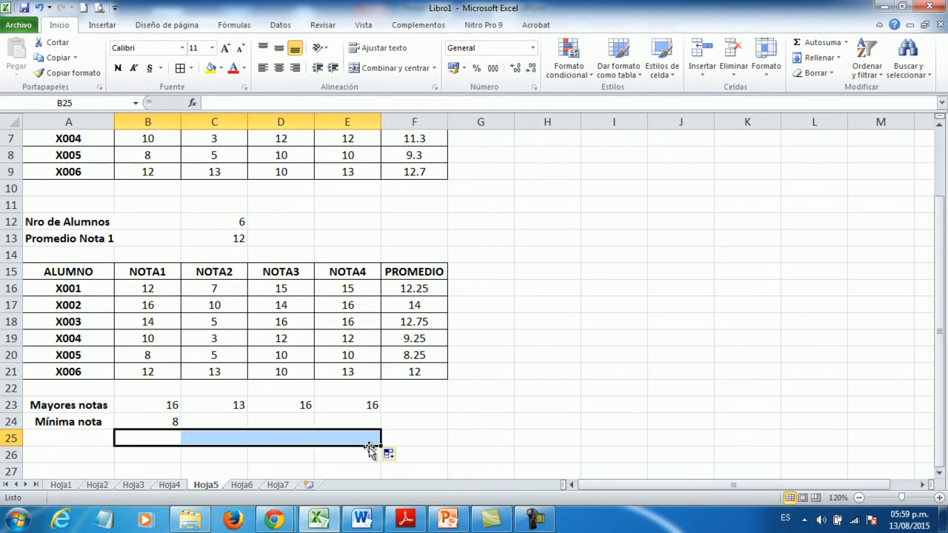
left_click(157, 422)
left_click_drag(180, 435, 362, 429)
left_click(548, 375)
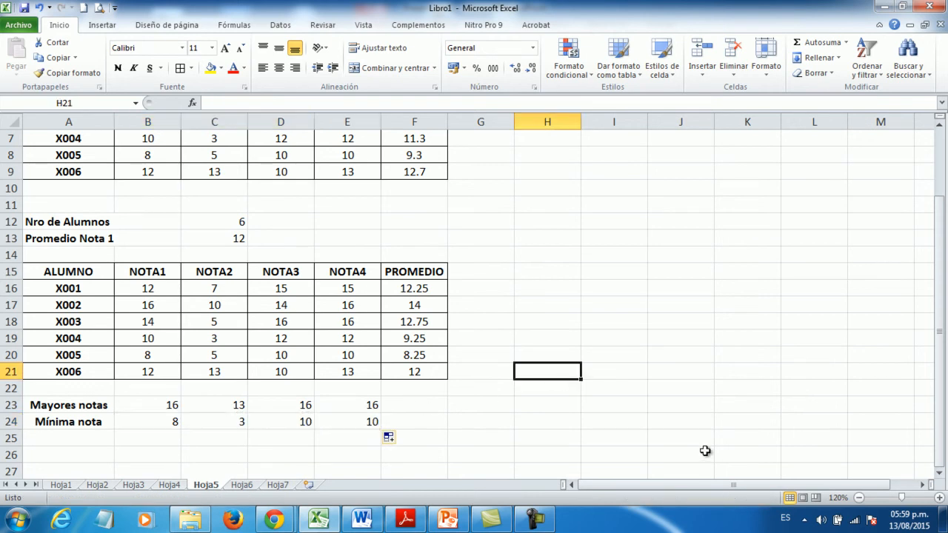
left_click(704, 336)
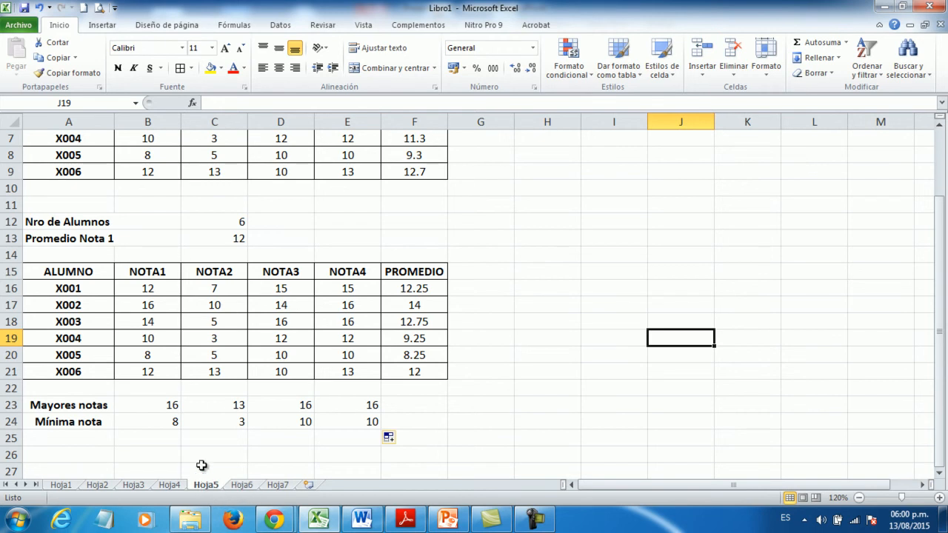
Enter the sample number 76.34 in A29, in the empty area below the grade summaries
scroll(278, 401, "down", 4)
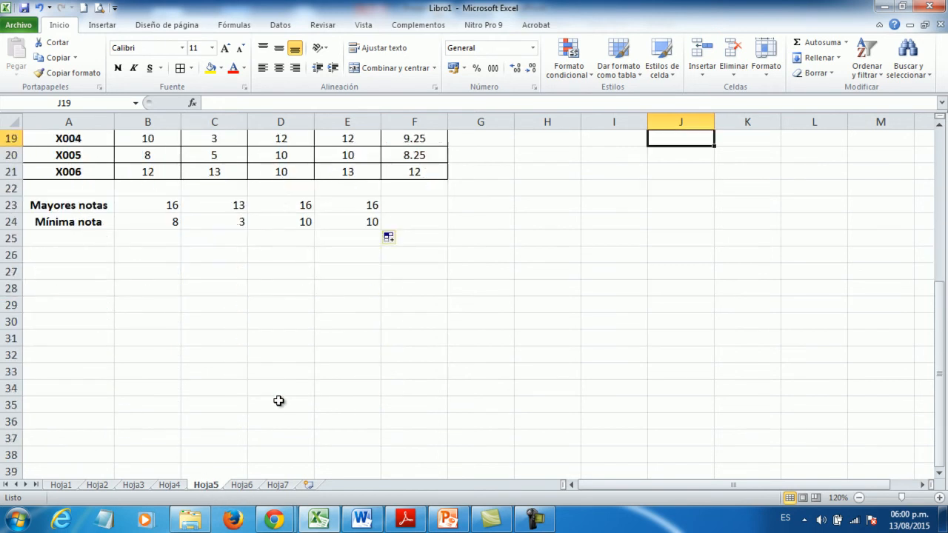
scroll(278, 400, "up", 2)
scroll(137, 409, "down", 2)
left_click(74, 309)
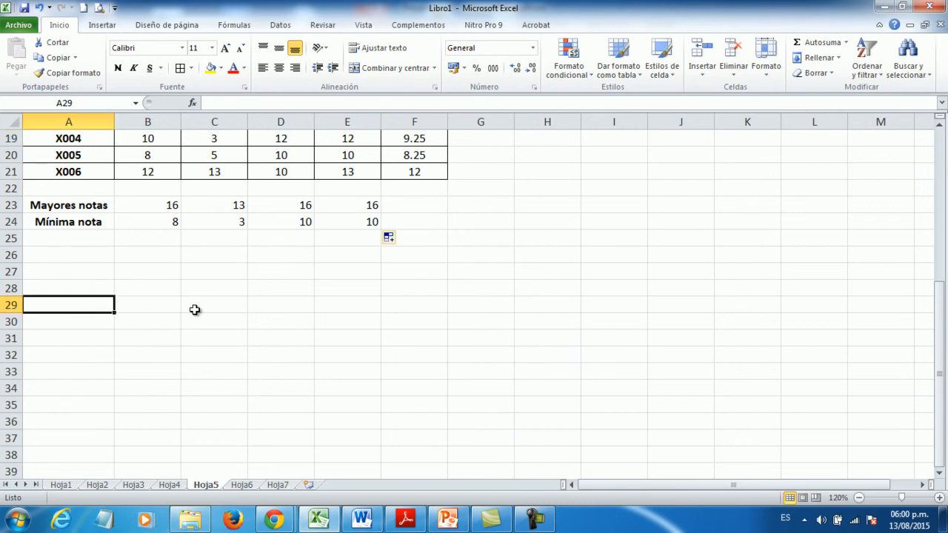
type("76.34")
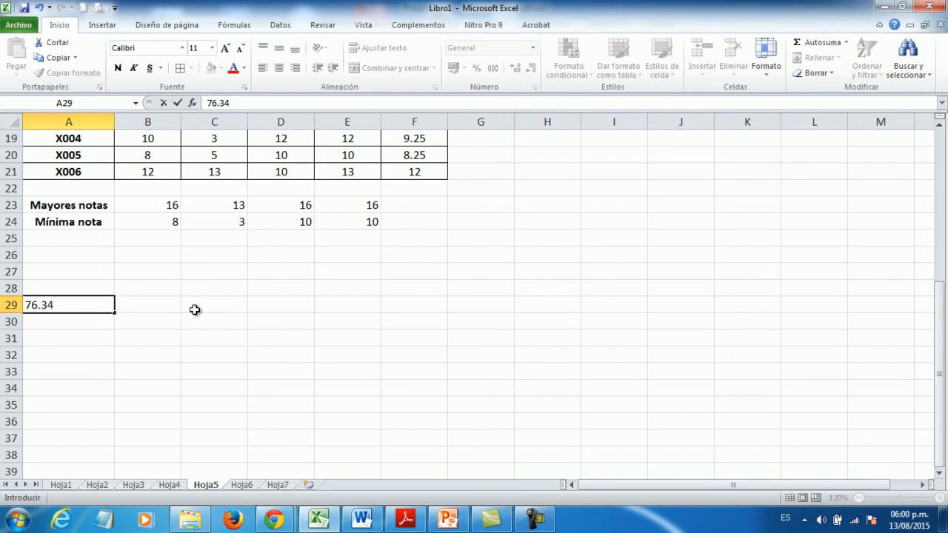
key("Return")
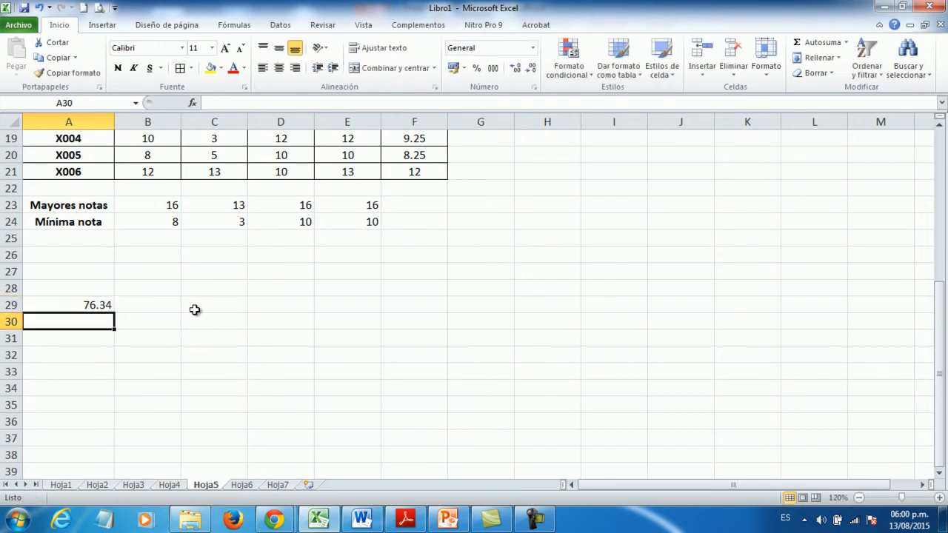
Calculate the integer part of the sample number in C29 with =ENTERO(A29) and review the formula
left_click(213, 304)
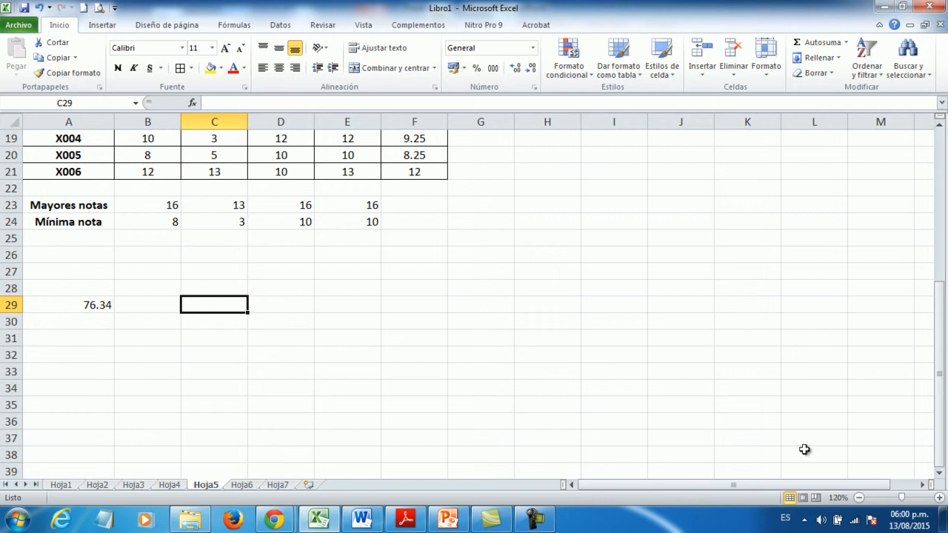
type("=")
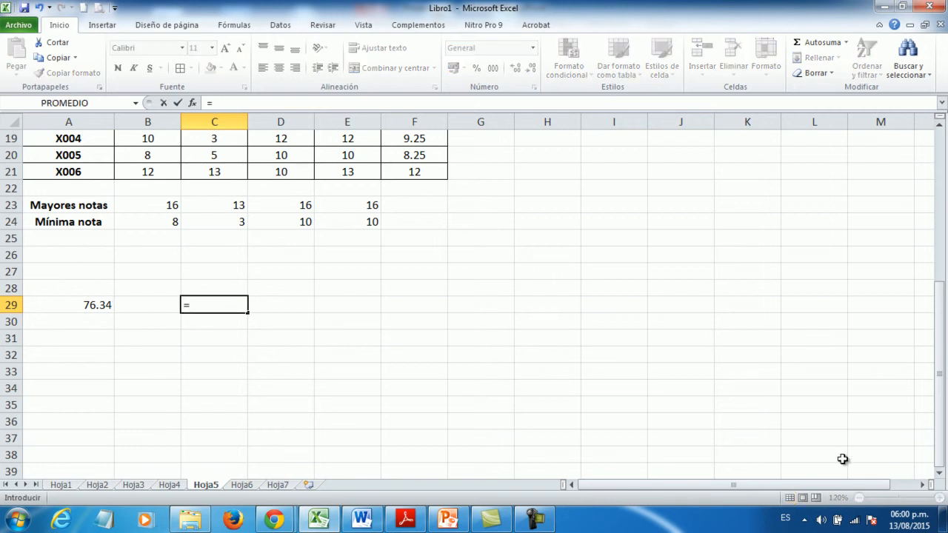
type("entero")
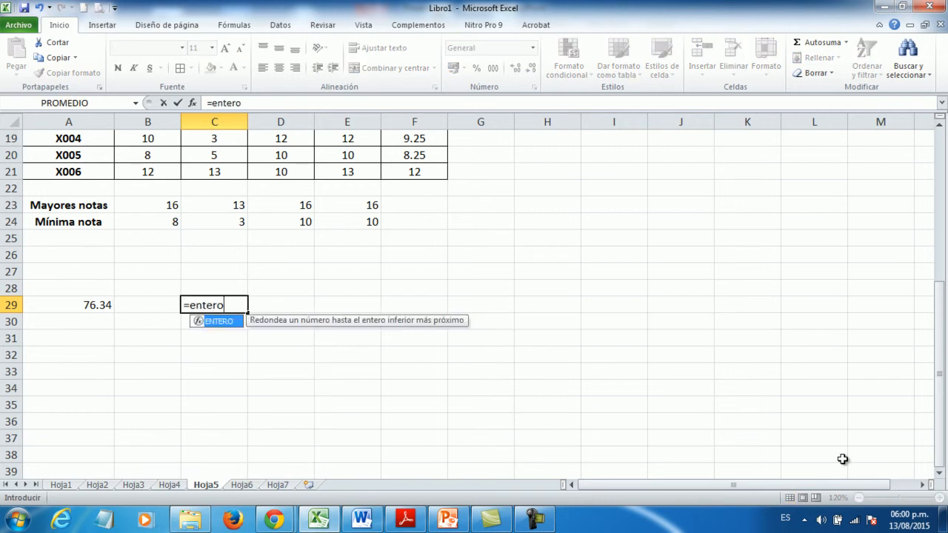
type("(")
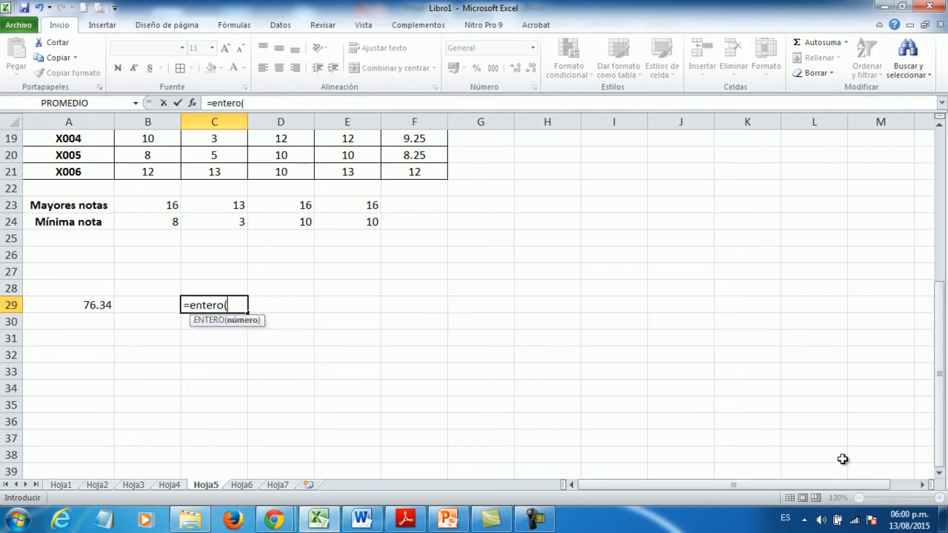
left_click(88, 305)
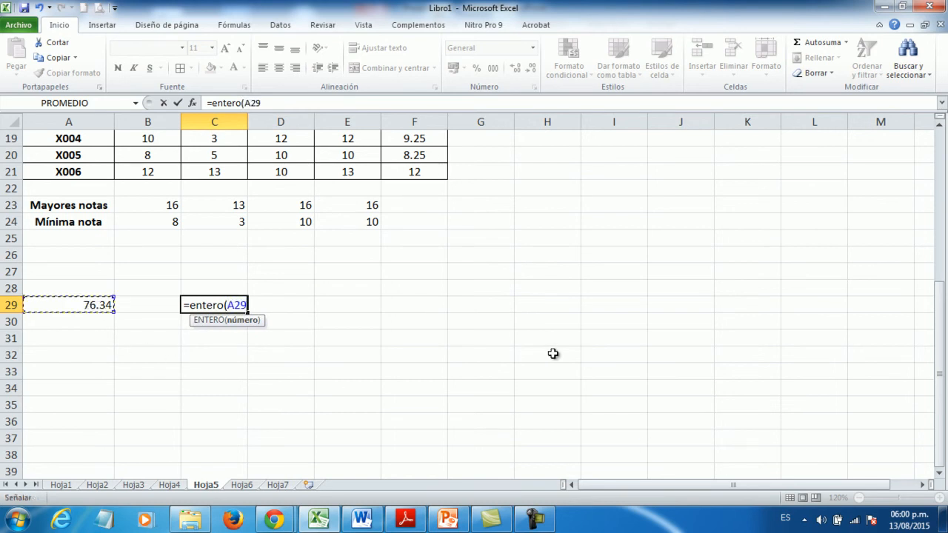
type(")")
key("Return")
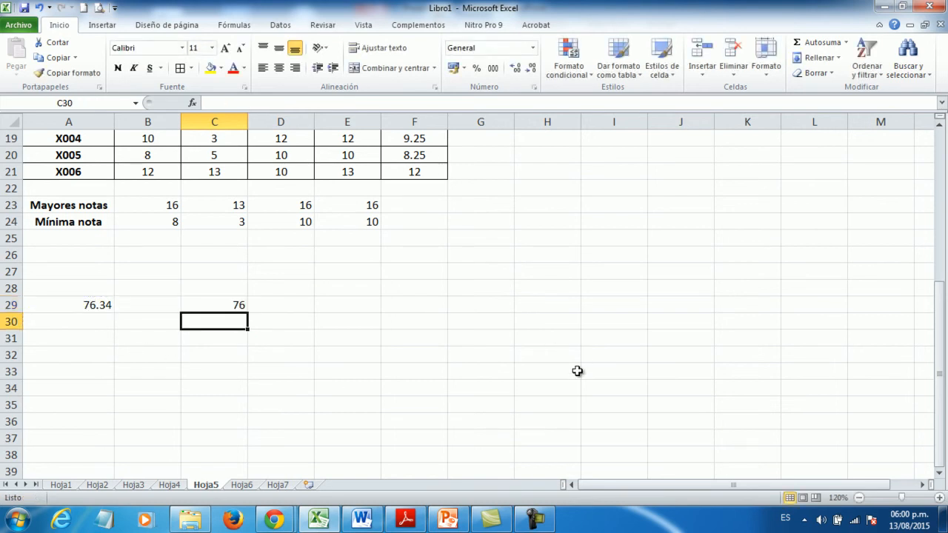
left_click(197, 308)
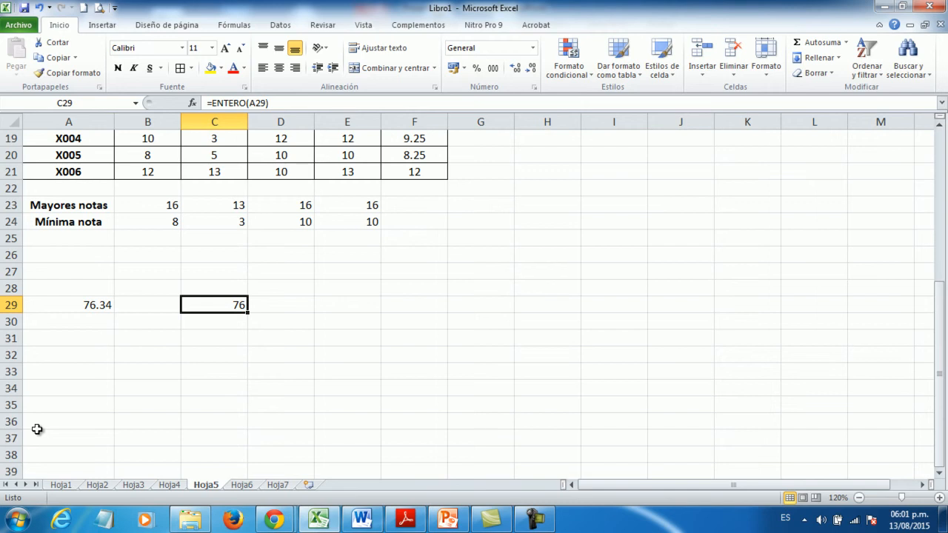
left_click(76, 337)
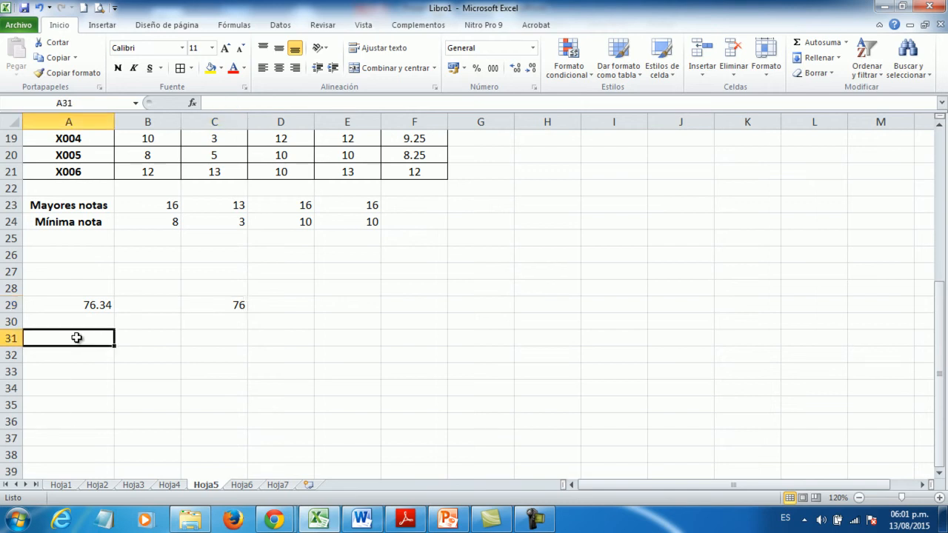
Enter the sample number -3.45 in A31 and calculate its integer part in C31 with =ENTERO(A31)
type("-3.45")
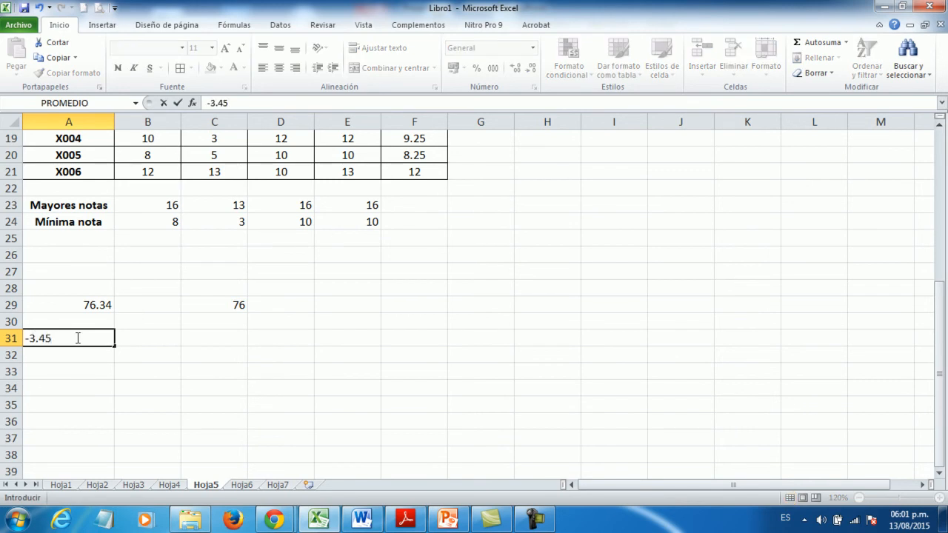
key("Return")
left_click(215, 339)
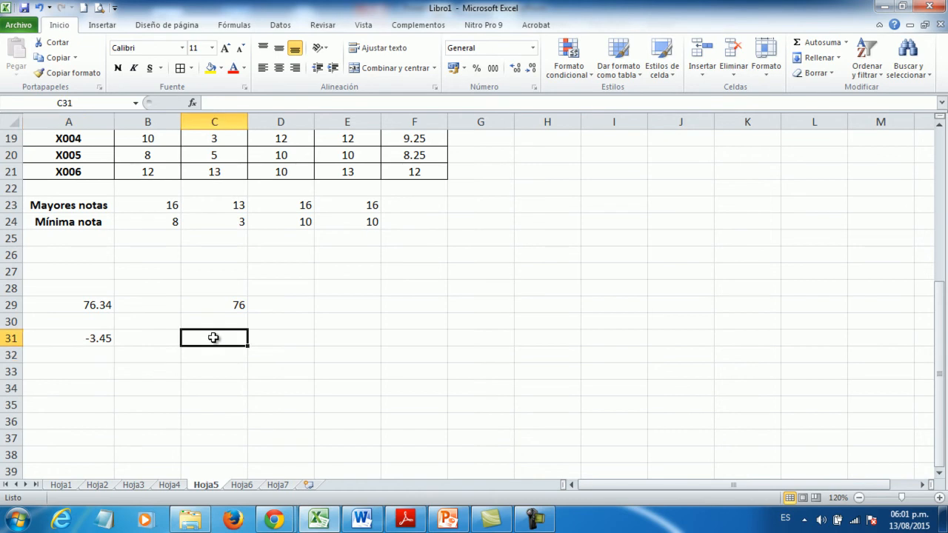
type("=")
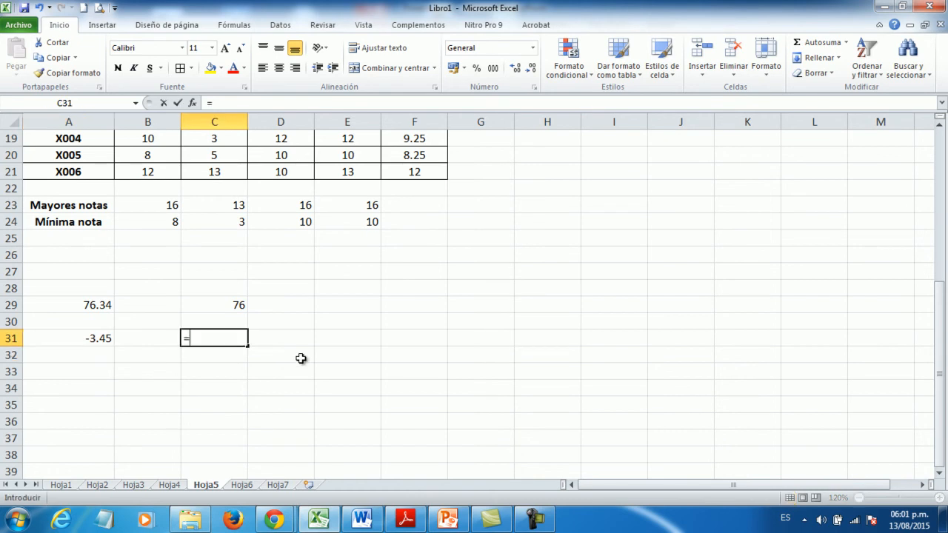
type("enete")
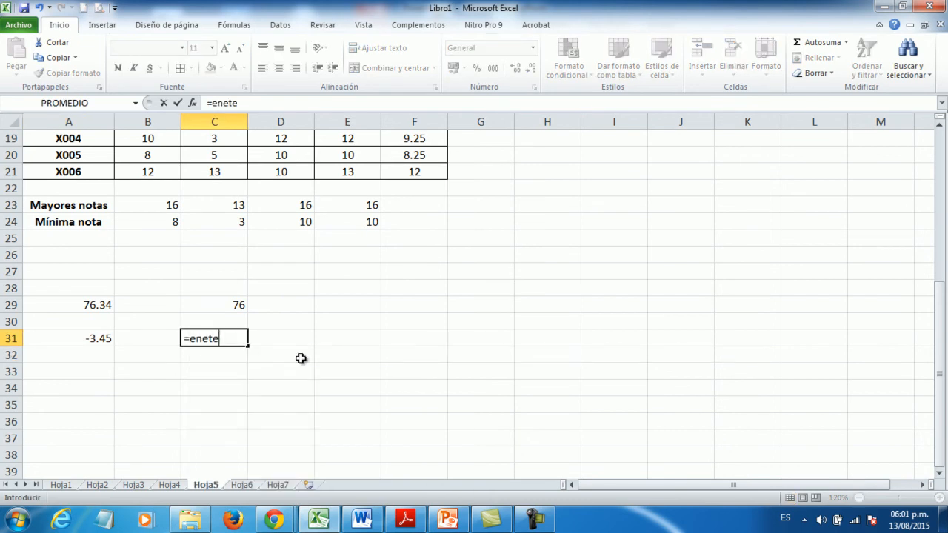
type("ro(")
key("BackSpace")
key("BackSpace")
key("BackSpace")
key("BackSpace")
key("BackSpace")
key("BackSpace")
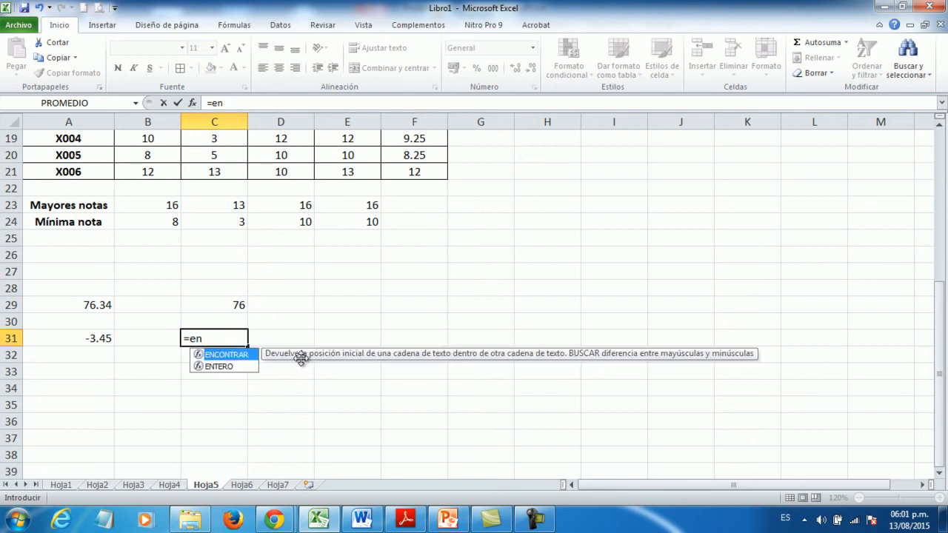
type("tero(")
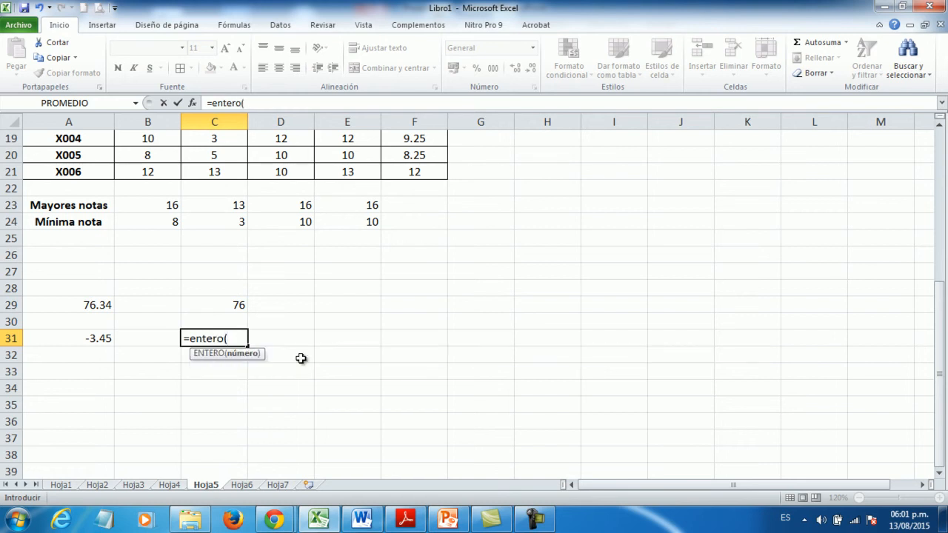
left_click(61, 338)
type(")")
key("Return")
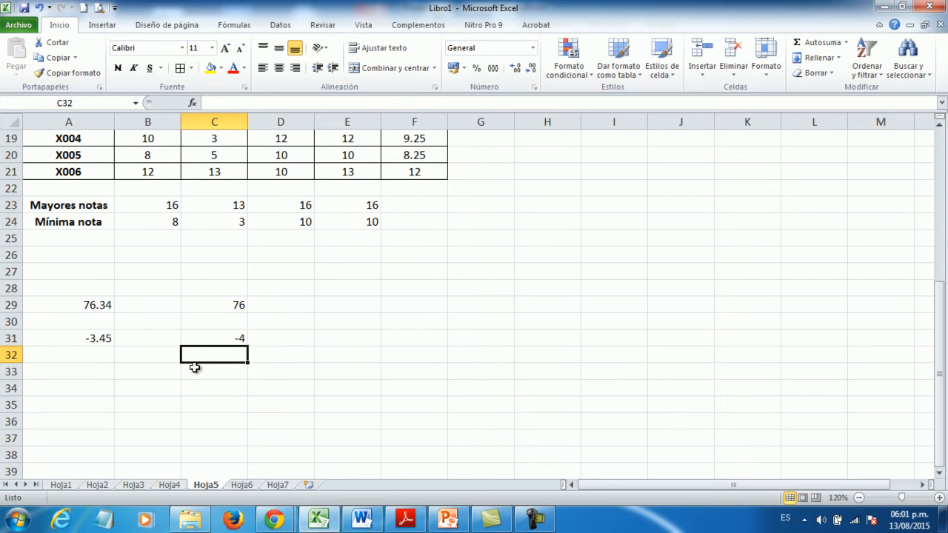
Enter the sample number 56.3598 in A38, in the empty area below the ENTERO examples
left_click(196, 393)
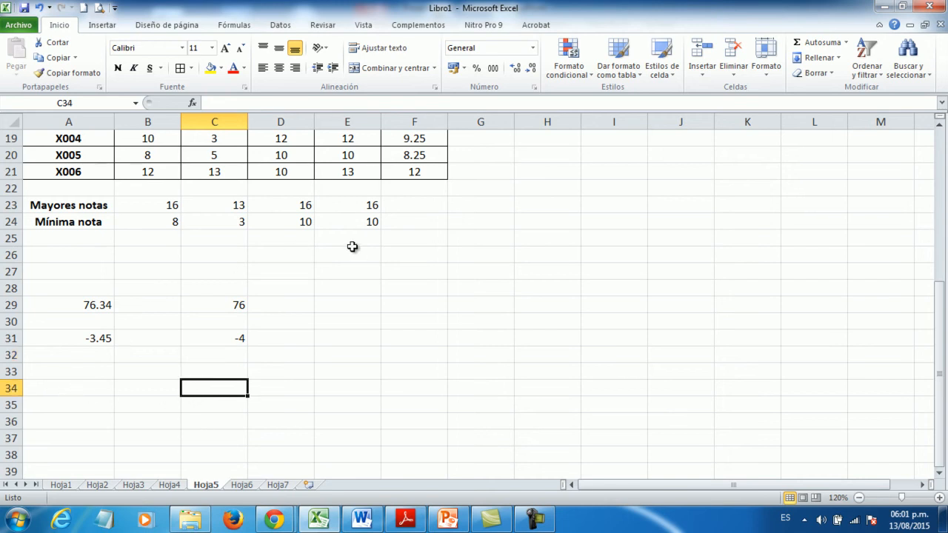
scroll(383, 265, "down", 4)
scroll(383, 265, "up", 2)
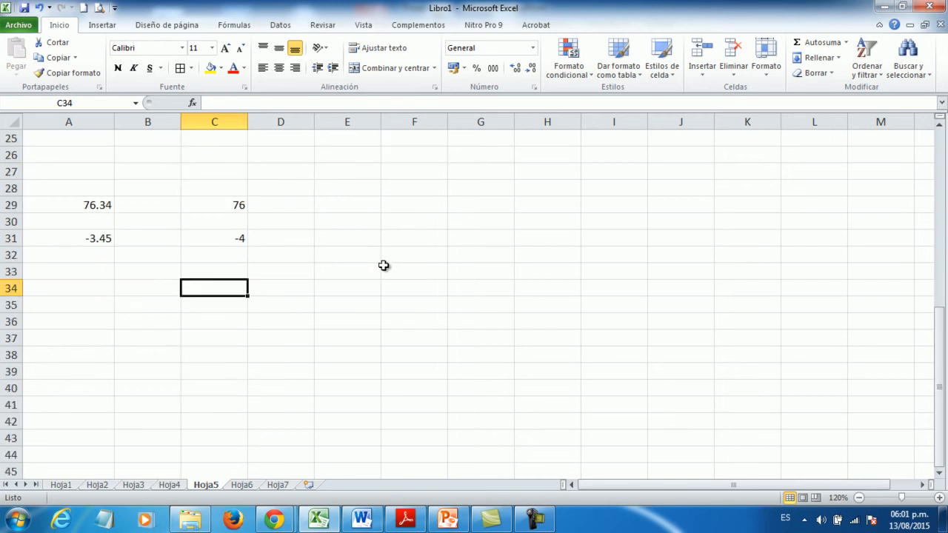
scroll(383, 265, "up", 3)
scroll(323, 391, "down", 3)
left_click(92, 356)
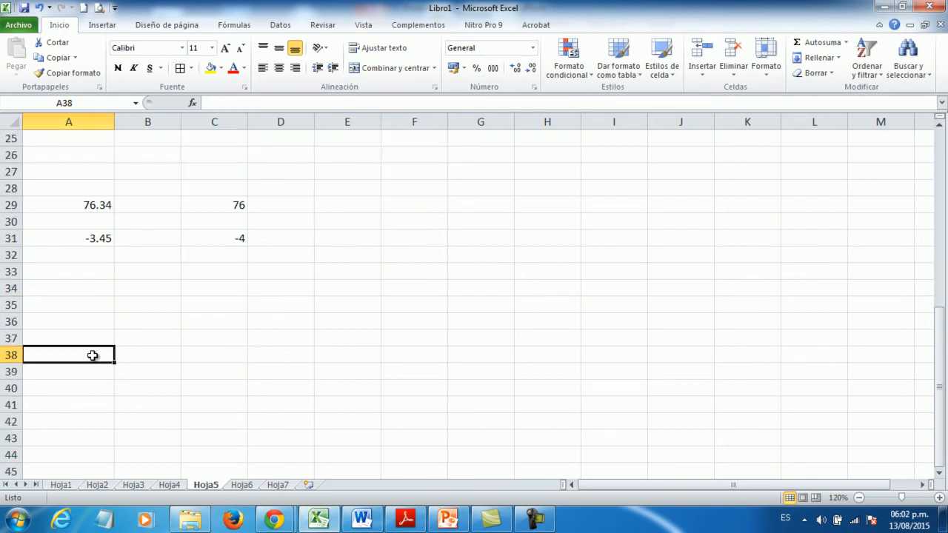
type("56.3598")
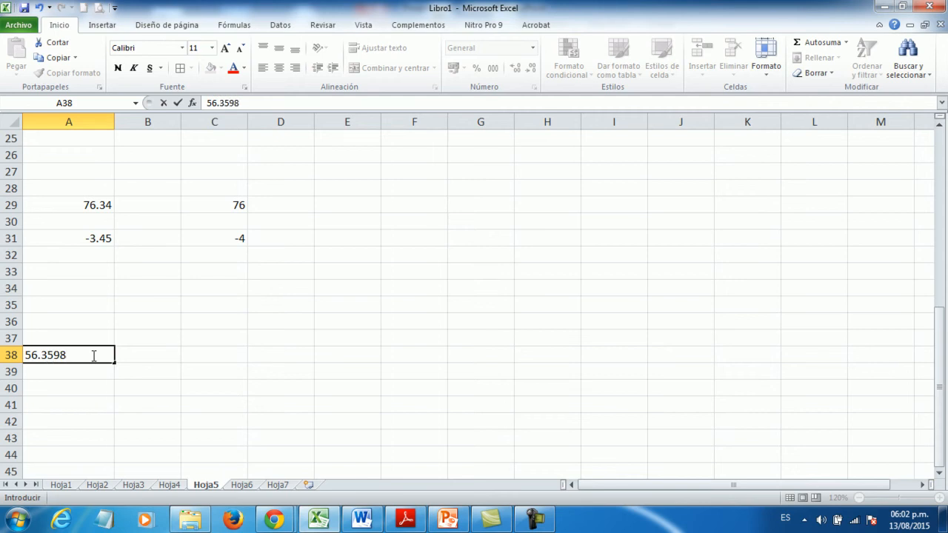
key("Return")
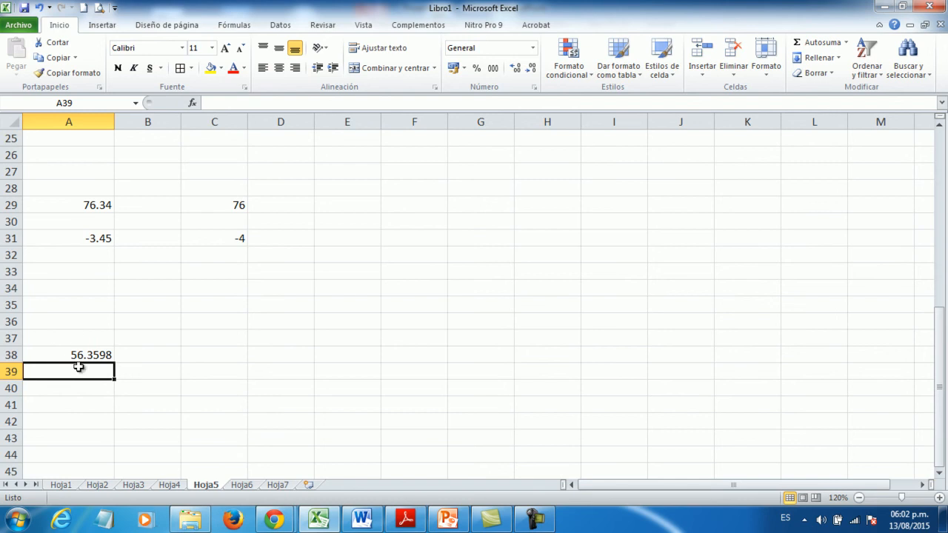
Round the sample number in A38 to one decimal place in C38 with =REDONDEAR(A38,1)
left_click(221, 354)
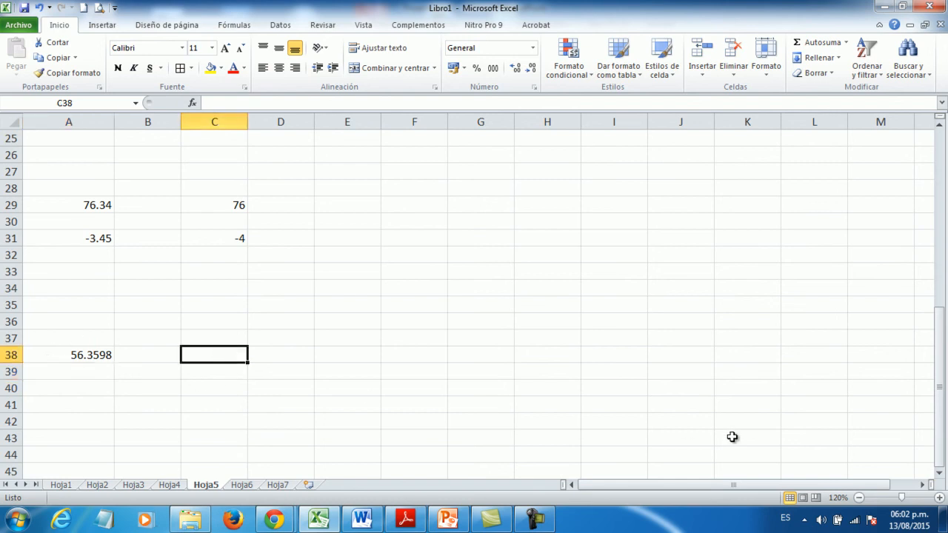
type("=REDNDEA")
key("BackSpace")
key("BackSpace")
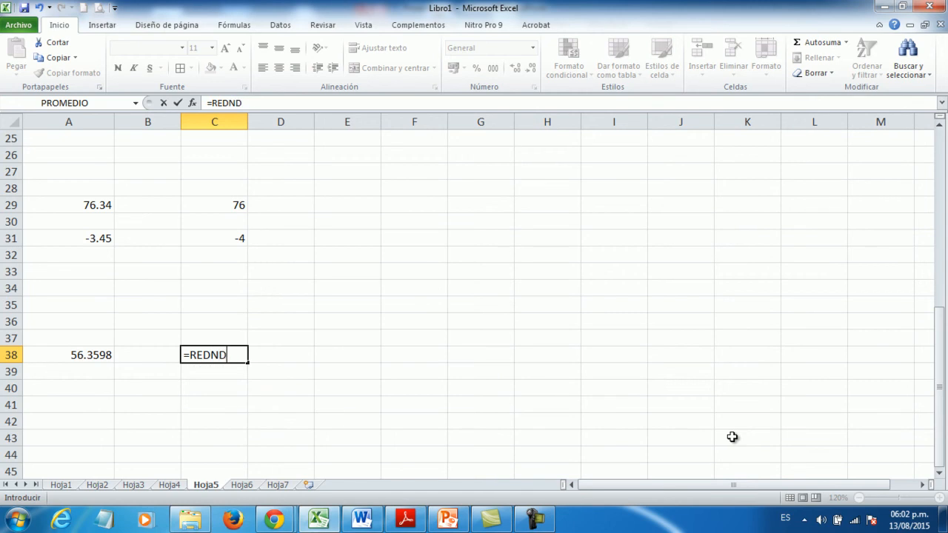
key("BackSpace")
key("BackSpace")
key("BackSpace")
type("ONDEA")
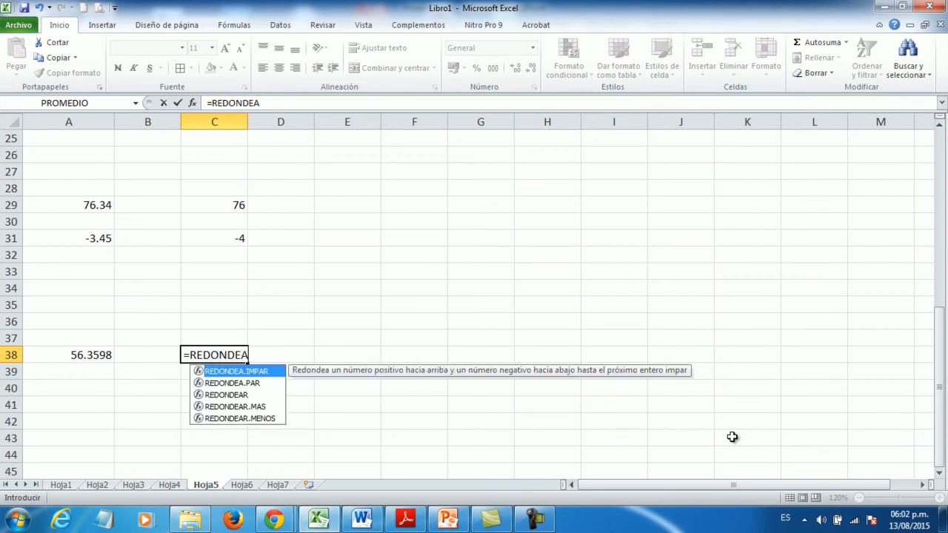
type("R(")
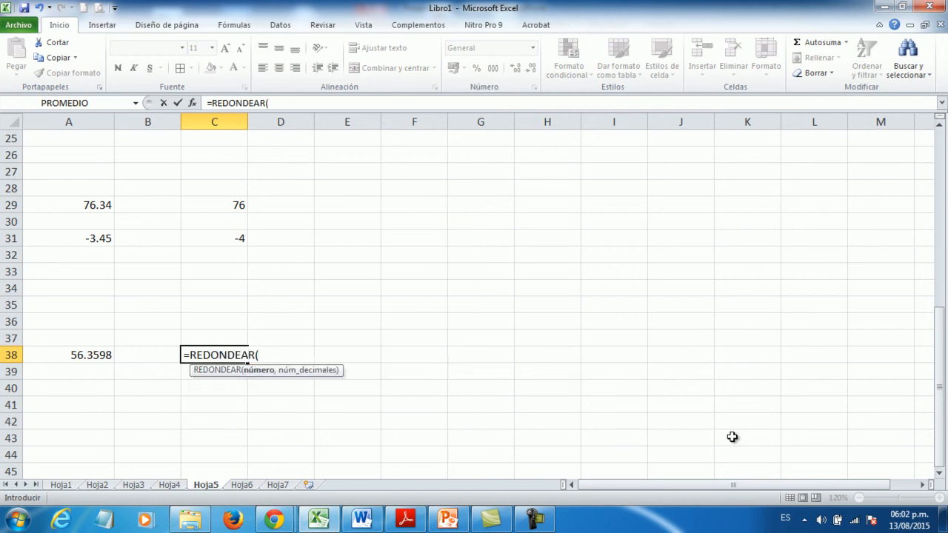
left_click(87, 357)
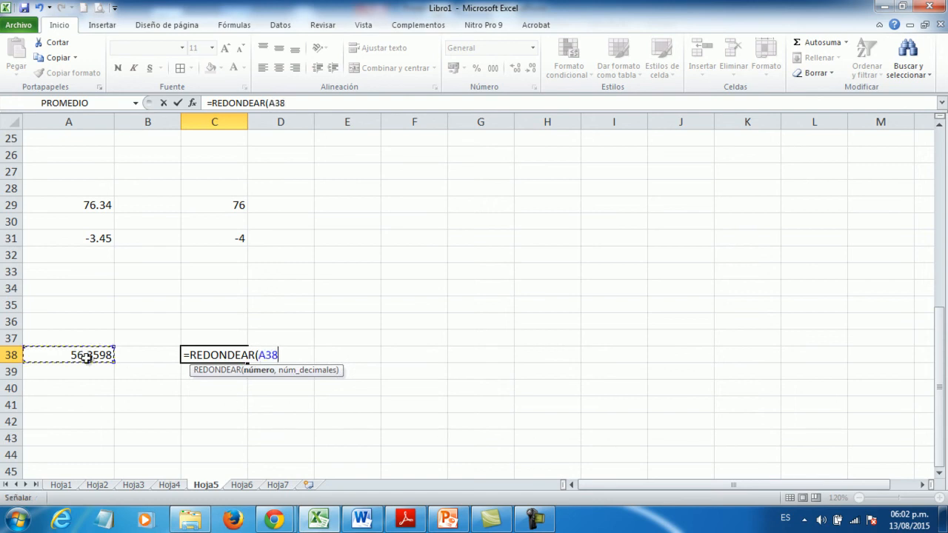
type(",")
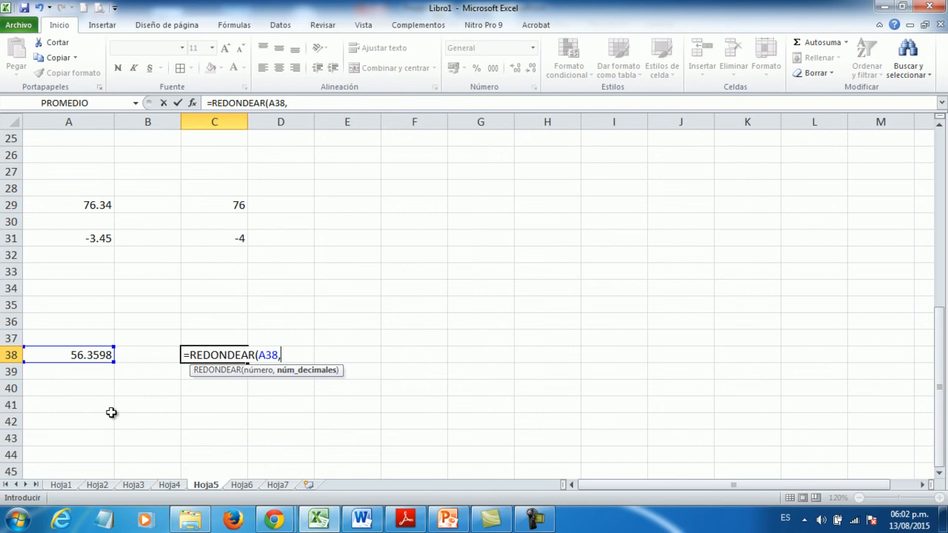
type("1)")
key("Return")
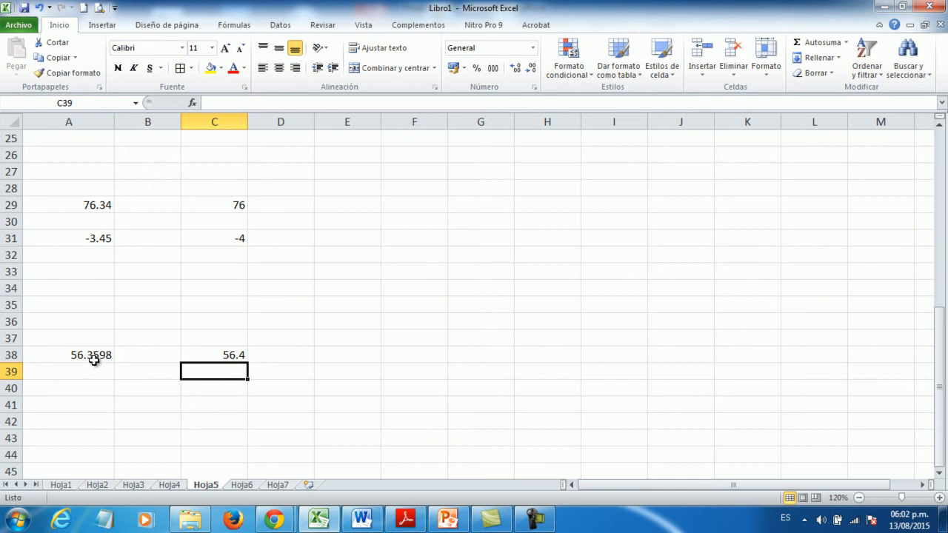
left_click(398, 360)
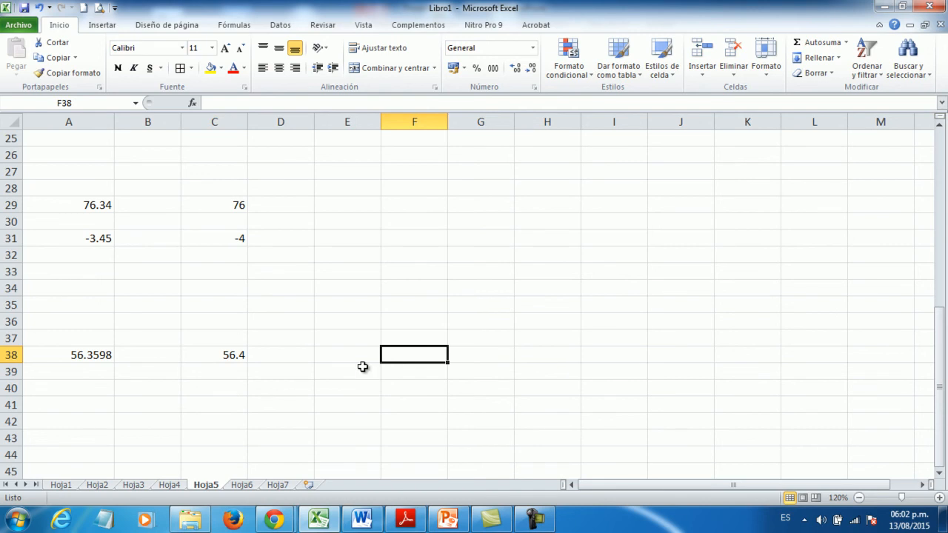
Round the same number to two decimal places in C39 with =REDONDEAR(A38,2)
left_click(220, 372)
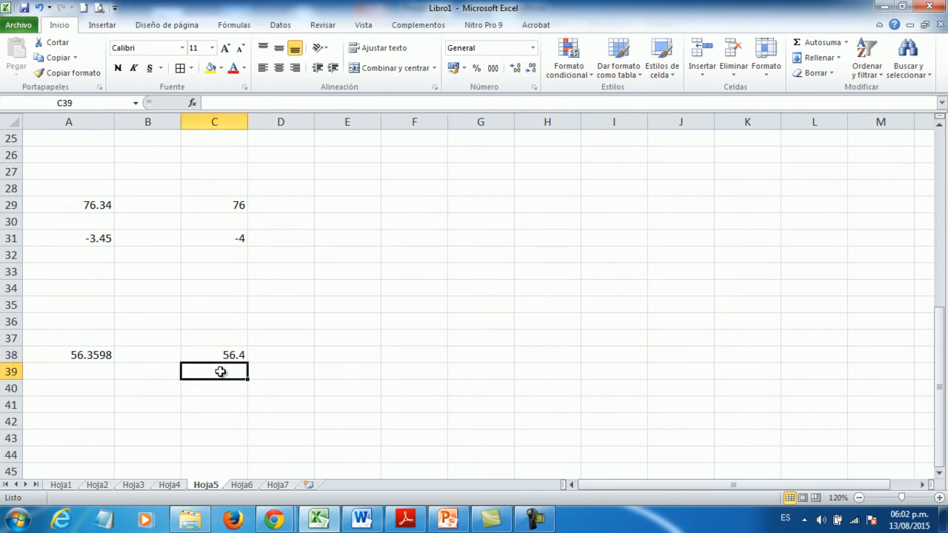
type("=REDOND")
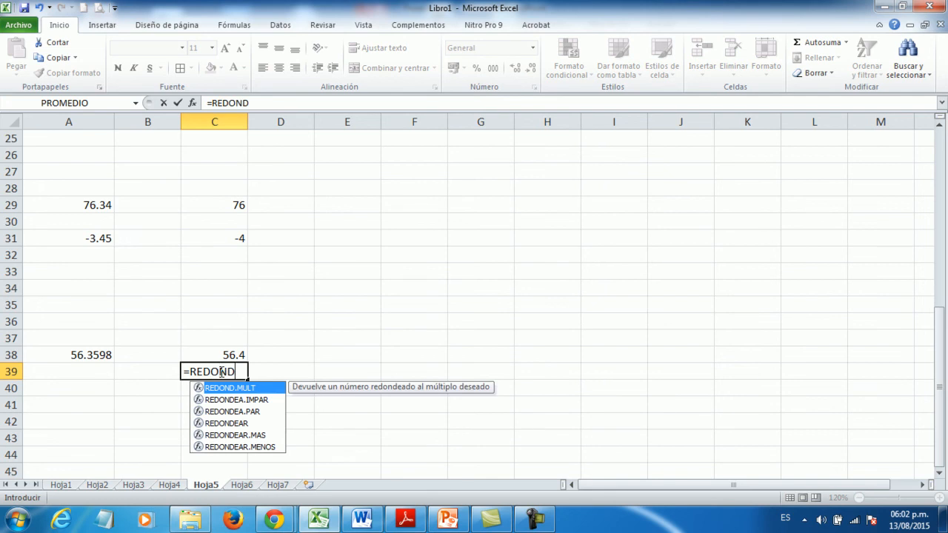
type("EAR(")
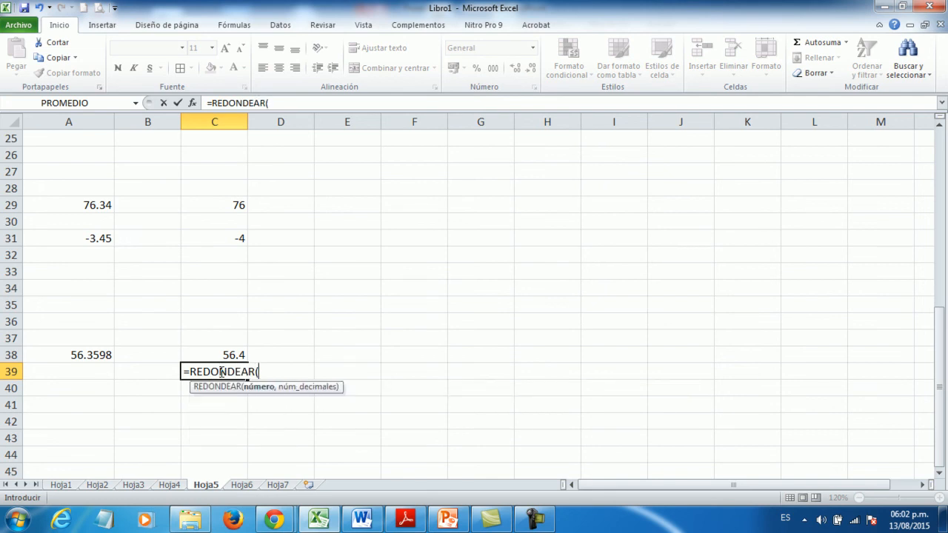
left_click(86, 353)
type(",2)")
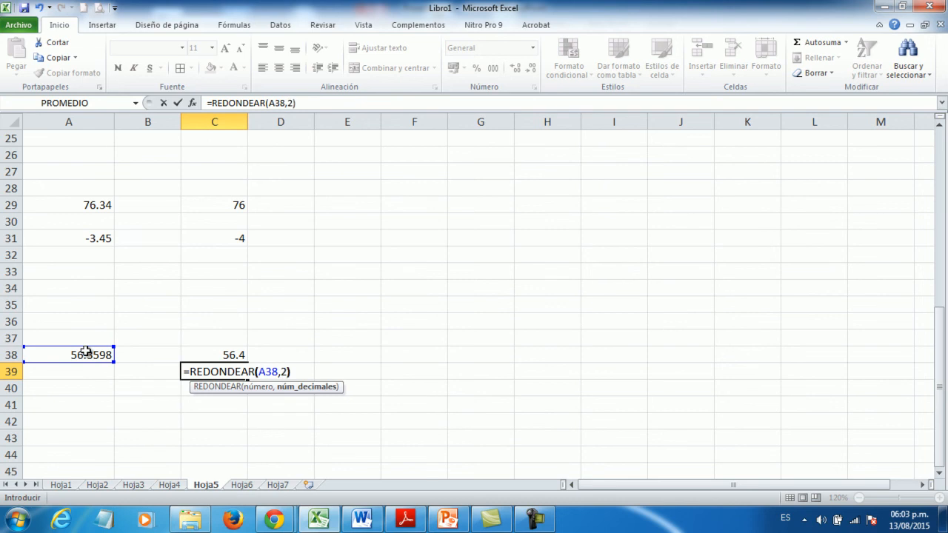
key("Return")
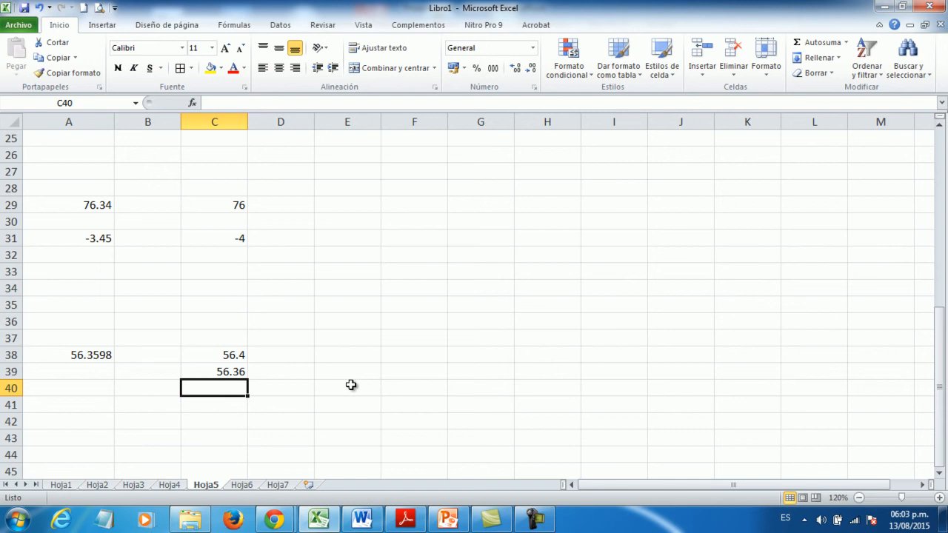
left_click(372, 372)
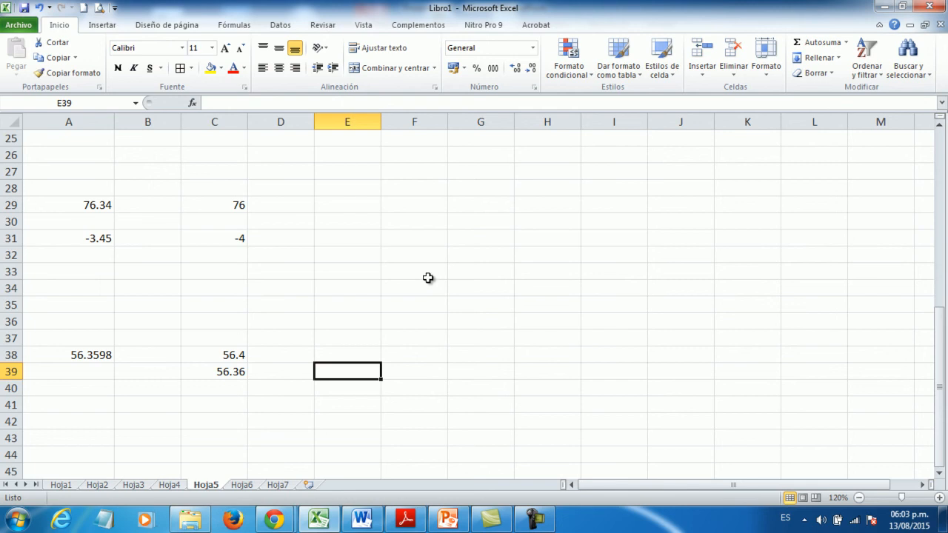
mouse_move(533, 523)
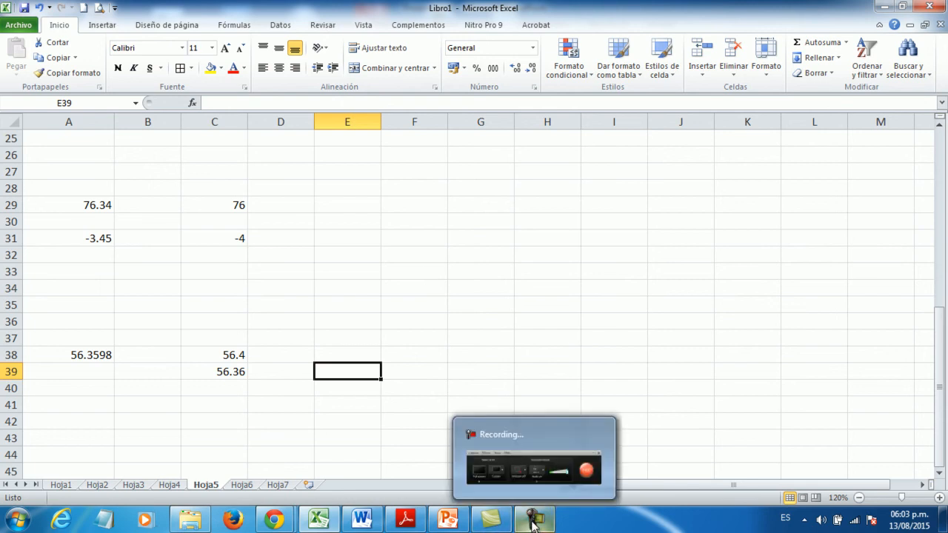
left_click(533, 523)
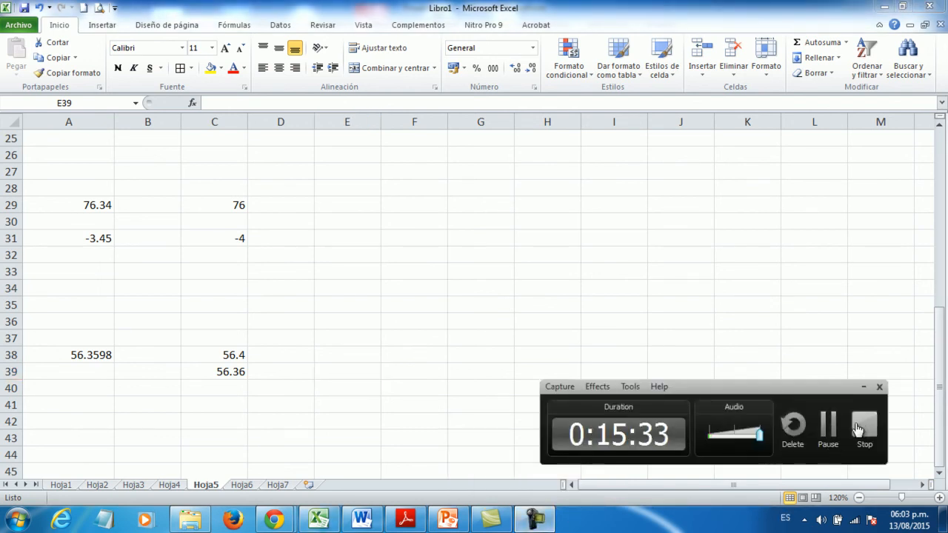